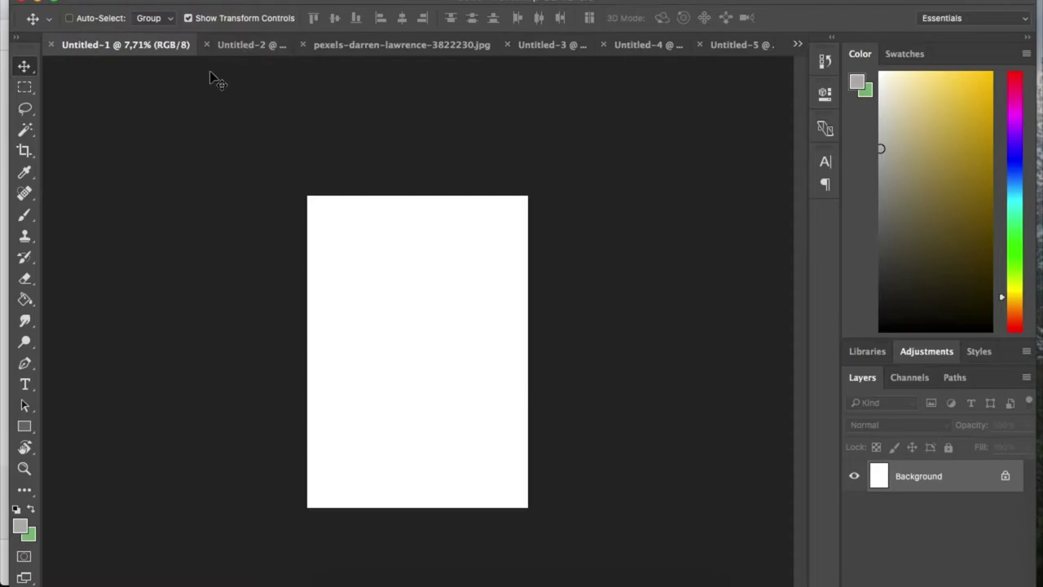
Bring up the statue photo in Untitled-2, view it enlarged and activate the Pen tool in Path mode
left_click(241, 49)
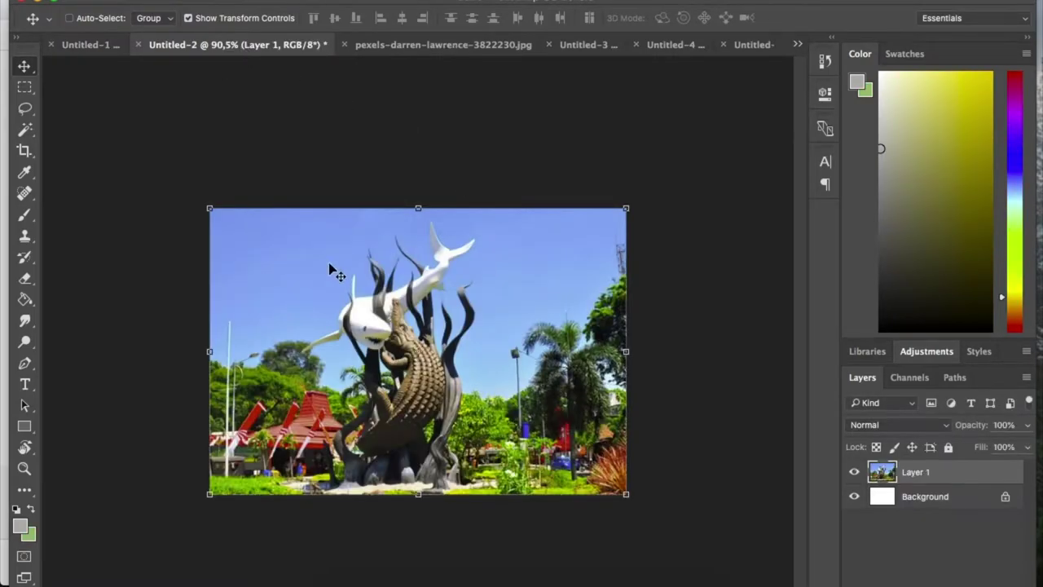
scroll(384, 415, "up", 6)
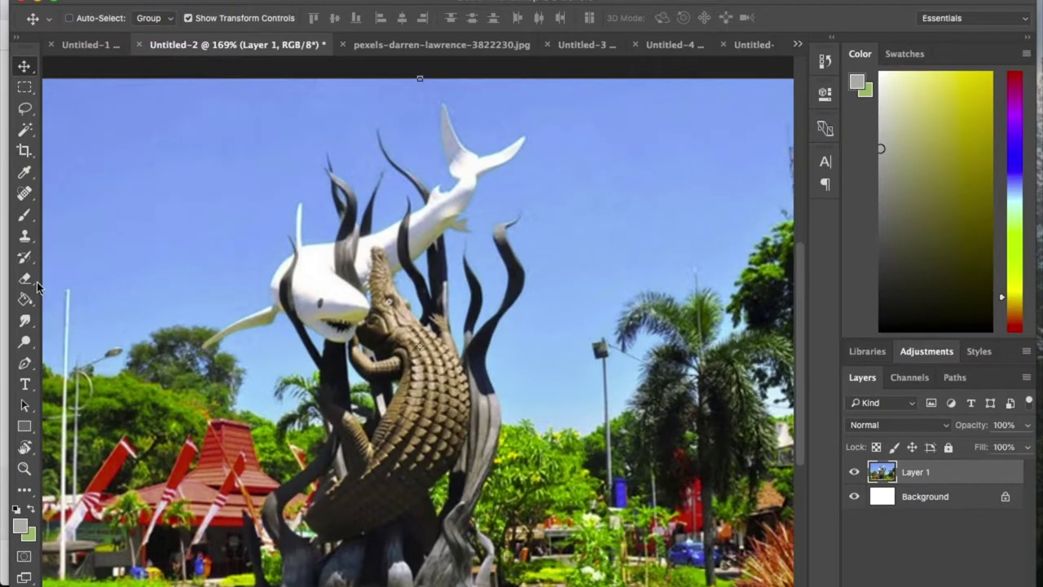
left_click_drag(25, 364, 72, 368)
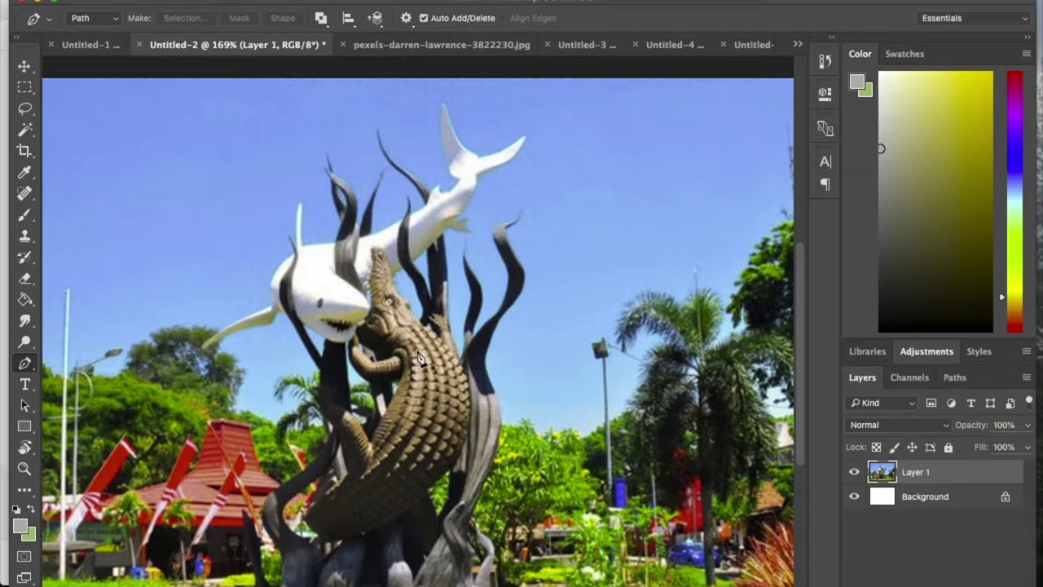
scroll(524, 314, "down", 1)
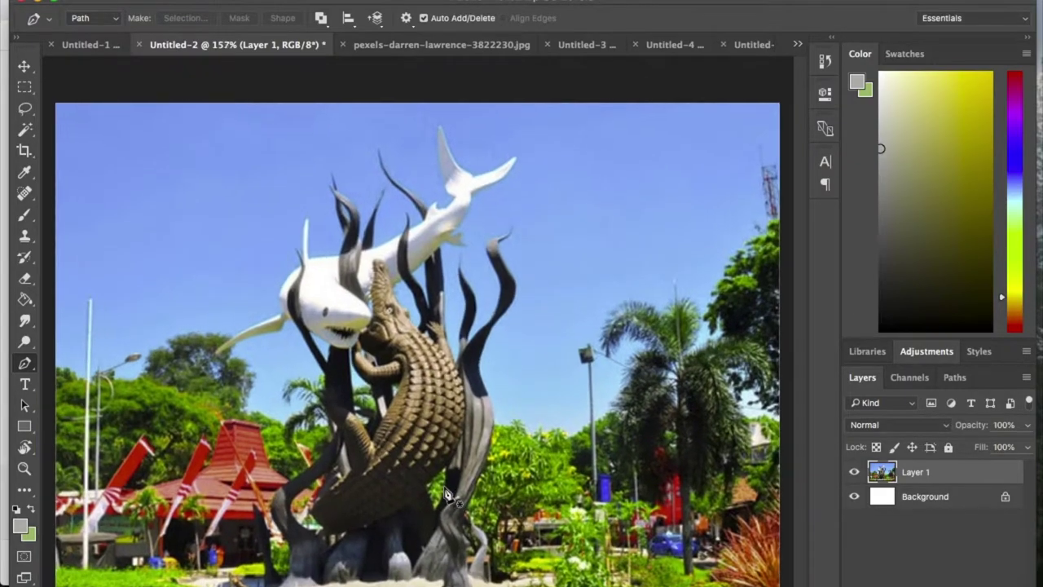
Browse the other open images and bring up the close shark-and-crocodile statue photo in Untitled-4, enlarged around the base
left_click(440, 47)
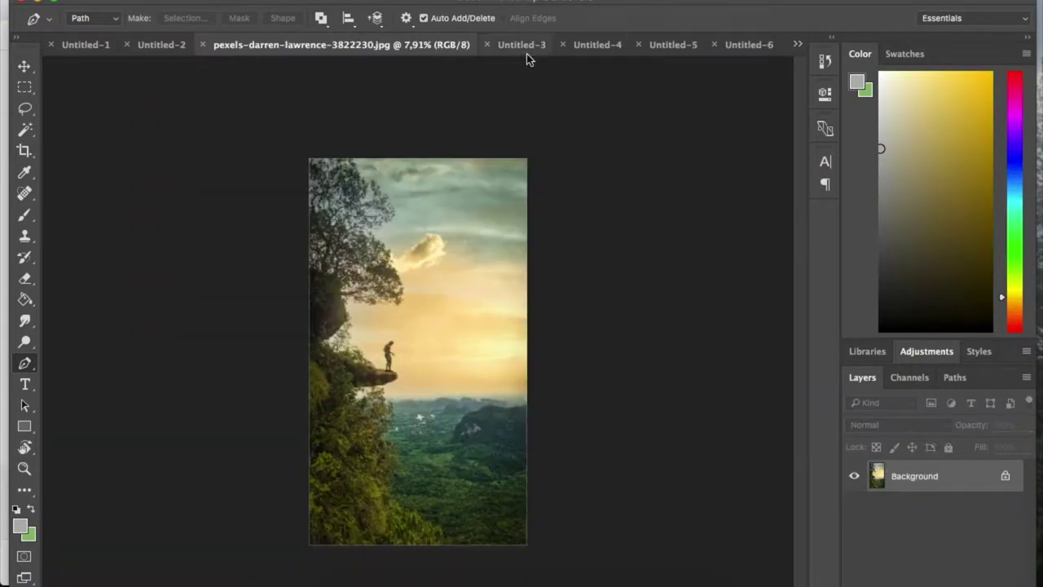
left_click(521, 45)
left_click(666, 50)
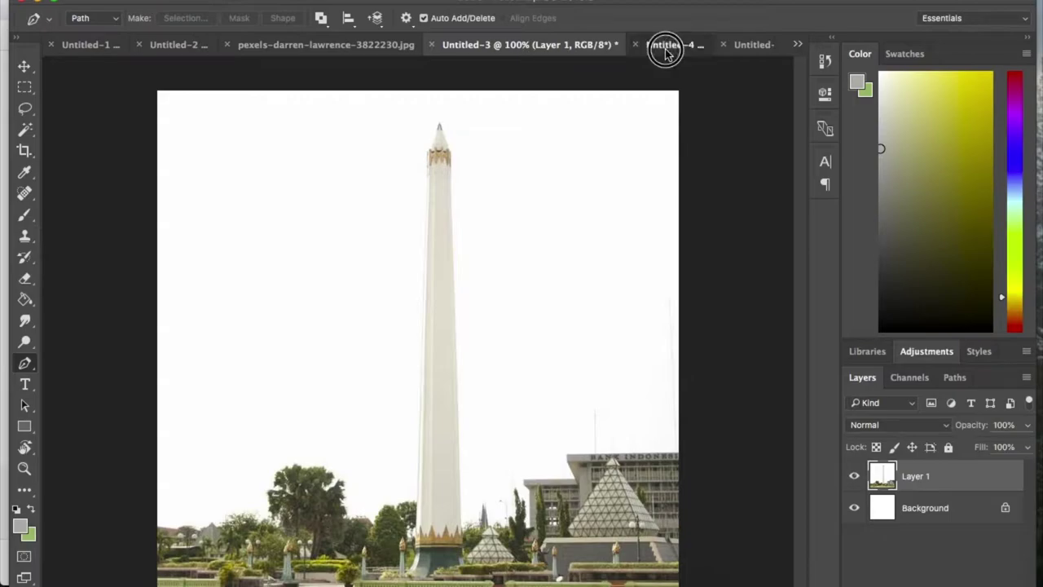
scroll(424, 362, "up", 5)
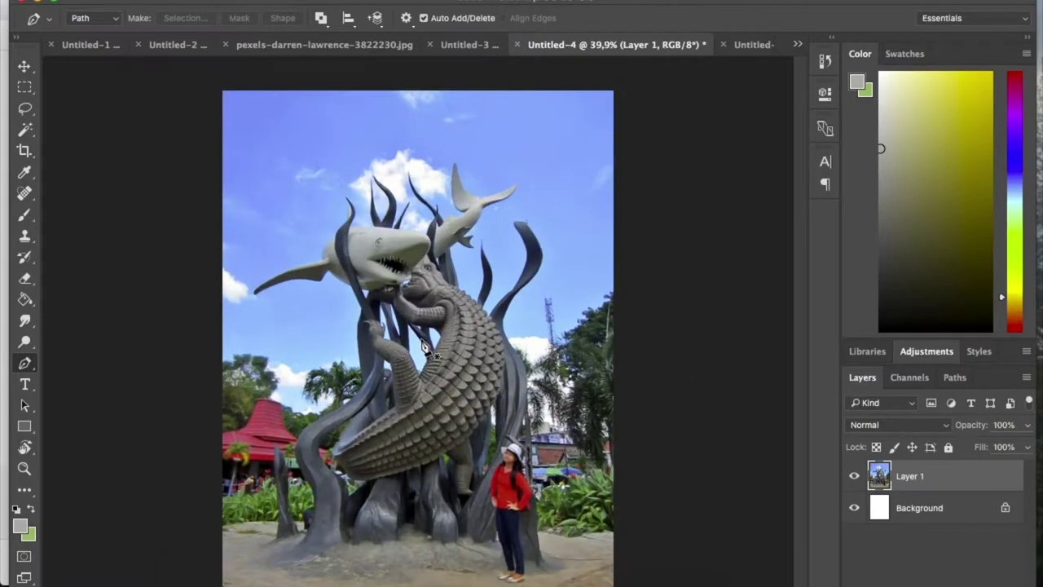
scroll(424, 349, "down", 10)
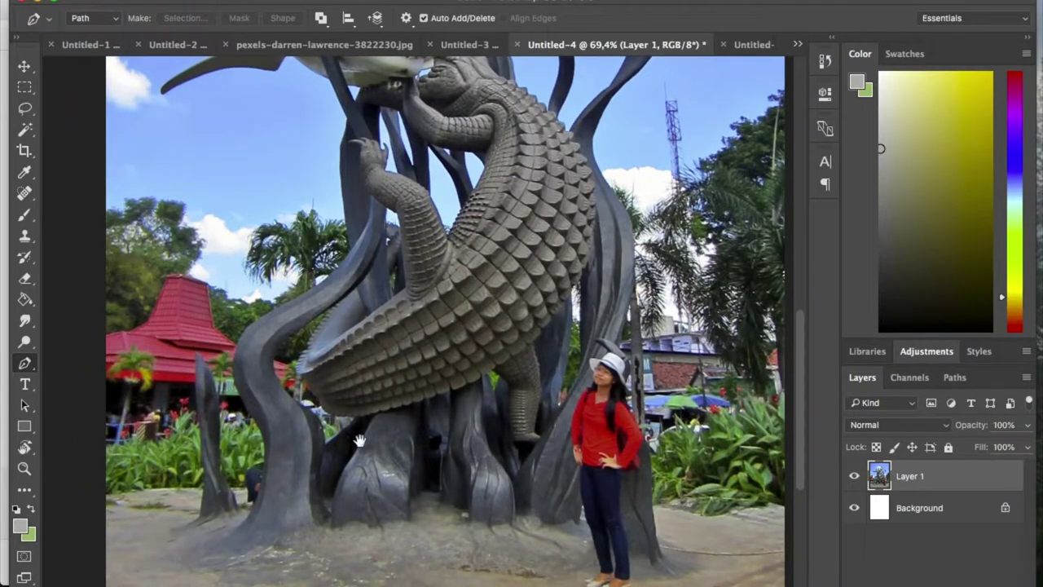
scroll(347, 364, "up", 5)
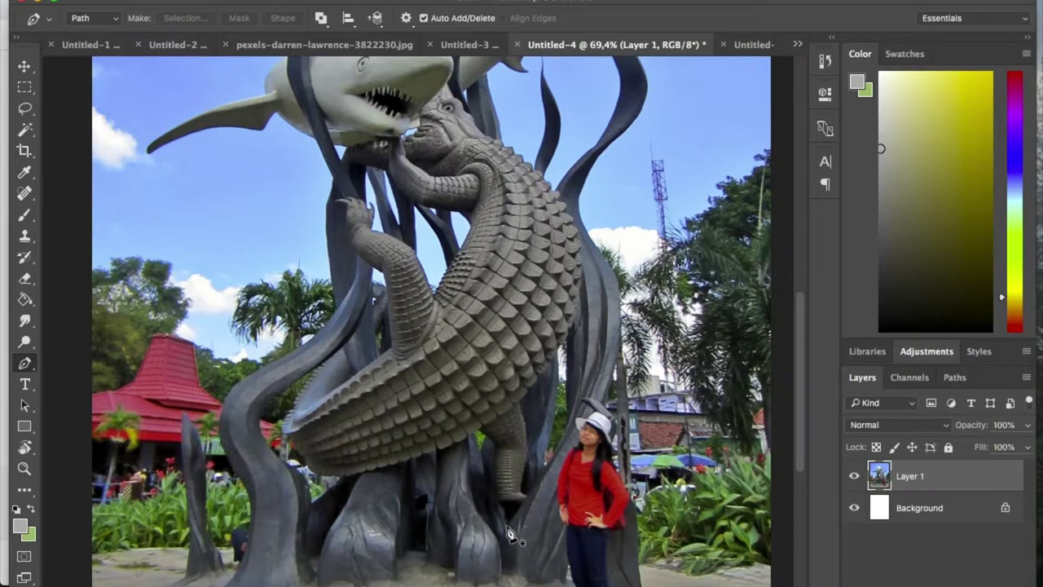
Start a pen path at the statue's base beside the crocodile's hind foot and trace up the right-hand column's outer edge
left_click(501, 536)
left_click(609, 371)
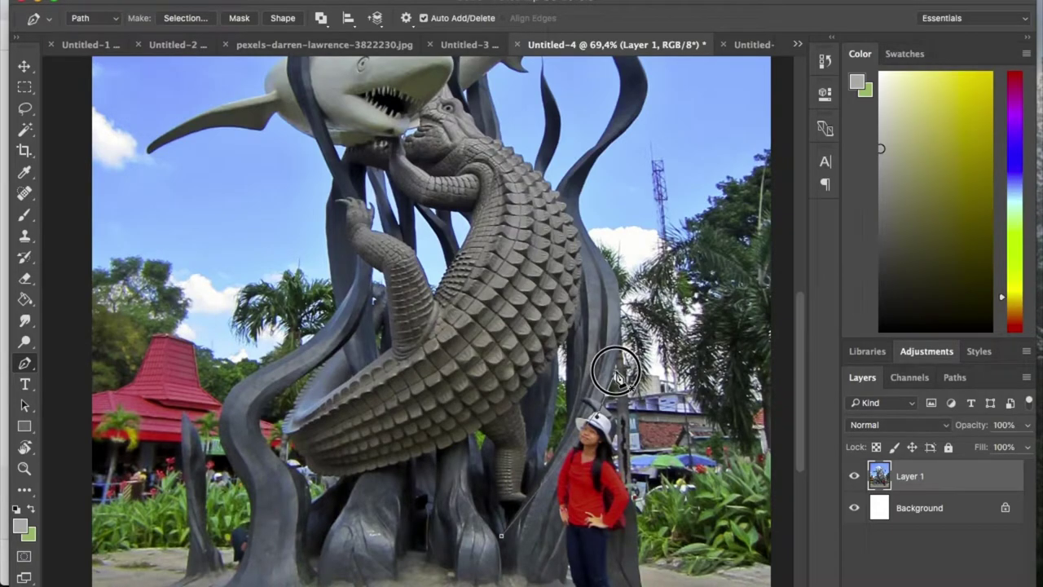
scroll(621, 287, "up", 5)
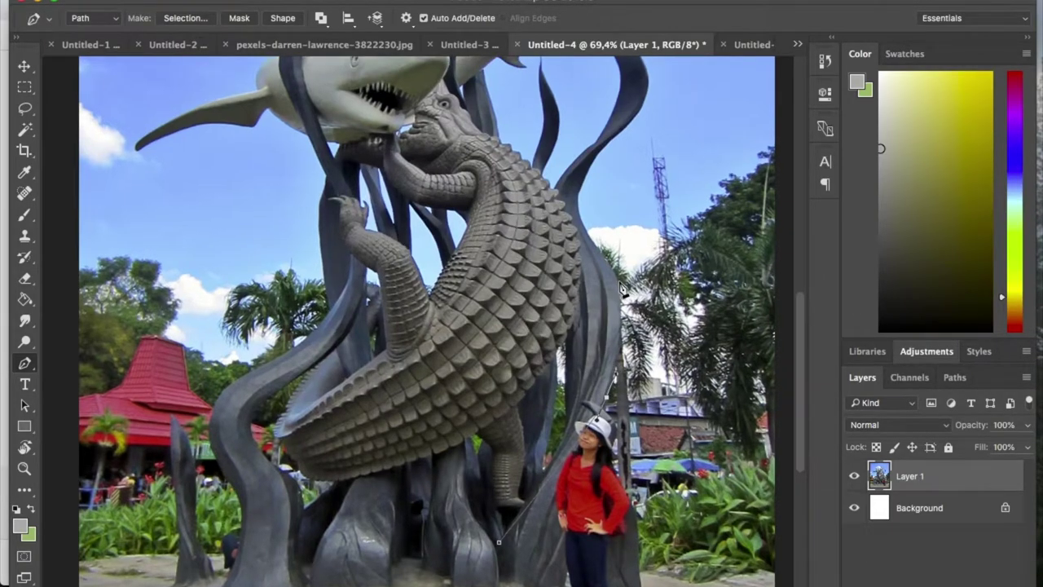
left_click_drag(617, 313, 611, 268)
left_click_drag(597, 211, 573, 324)
Continue the path along the outer edge of the tall curved tendril on the right up to its tip
left_click_drag(528, 290, 516, 280)
left_click_drag(538, 204, 473, 275)
left_click_drag(514, 221, 555, 203)
left_click_drag(538, 140, 554, 310)
left_click_drag(594, 279, 599, 247)
left_click_drag(530, 161, 513, 144)
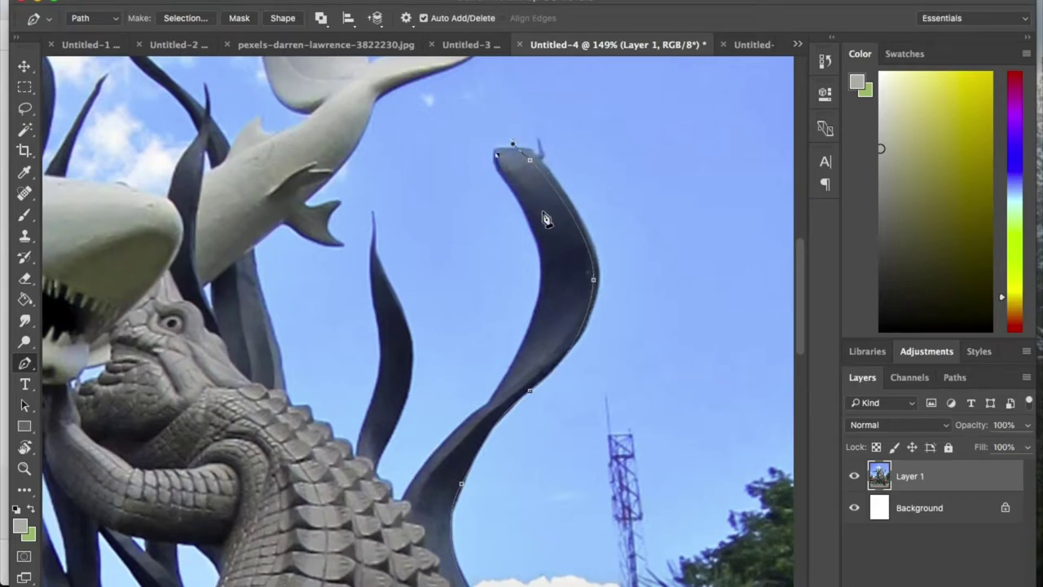
Trace down the tall tendril's inner edge and over the first crocodile scales to the base of the small pointed tendril
left_click_drag(538, 236, 549, 278)
left_click_drag(504, 386, 478, 417)
left_click_drag(426, 463, 416, 482)
left_click(405, 502)
scroll(374, 503, "up", 10)
left_click(432, 479)
left_click(397, 417)
left_click(370, 385)
Outline the small pointed tendril behind the crocodile's back, up to its tip and back down to the scales
scroll(432, 330, "down", 10)
left_click_drag(441, 285, 447, 261)
mouse_move(440, 192)
left_mouse_down()
mouse_move(422, 157)
mouse_move(422, 199)
left_mouse_up()
left_click(416, 139)
left_click_drag(423, 257, 415, 273)
left_click(403, 319)
left_click(396, 337)
Trace the path scale by scale along the crocodile's upper back toward the dark column
scroll(391, 322, "up", 10)
left_click(384, 315)
left_click(367, 313)
left_click(352, 302)
left_click(333, 265)
left_click_drag(300, 253, 295, 229)
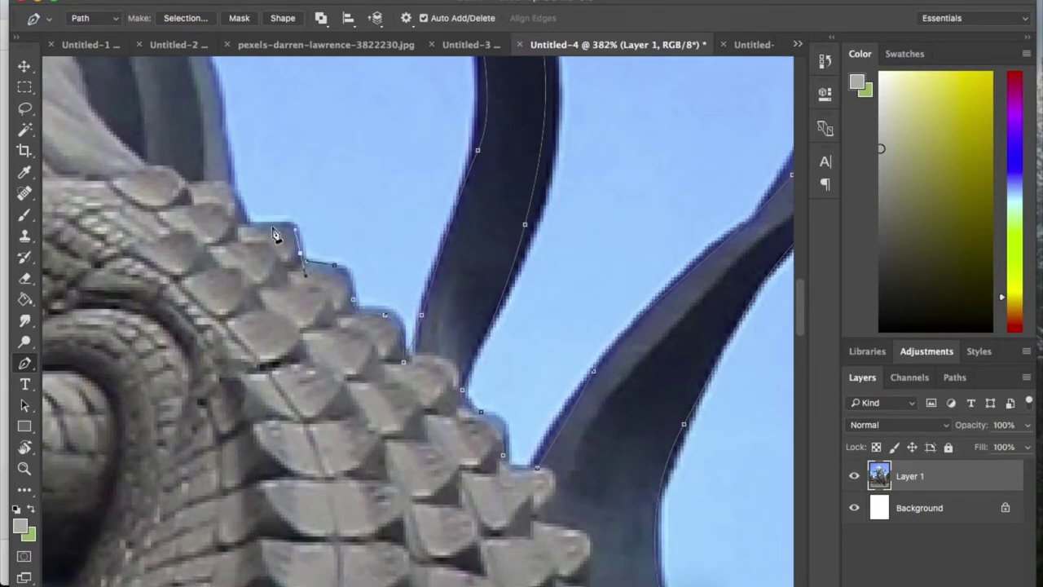
Continue the path up the right edge of the dark column behind the crocodile's head to the shark's belly
left_click_drag(255, 149, 419, 354)
left_click_drag(381, 328, 374, 295)
left_click_drag(379, 238, 519, 485)
left_click_drag(454, 314, 448, 276)
left_click(447, 269)
Outline the small forked fin on the shark's underside with curved path segments
left_click_drag(522, 209, 534, 204)
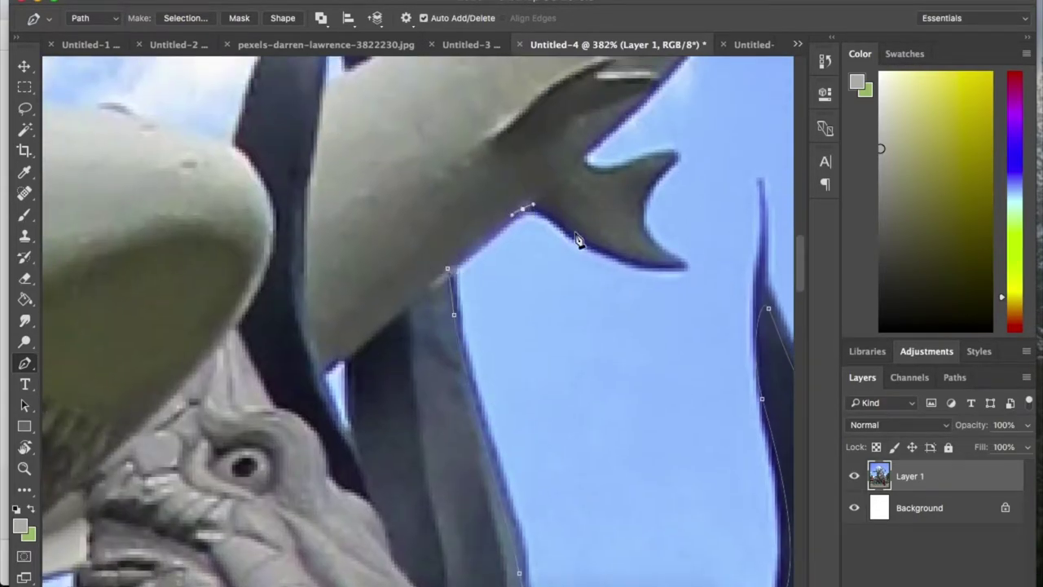
left_click_drag(643, 233, 645, 217)
mouse_move(659, 172)
left_mouse_down()
mouse_move(671, 162)
mouse_move(651, 160)
left_mouse_up()
left_click_drag(602, 175, 589, 170)
left_click(583, 154)
Trace the path along the underside of the shark's tail and around the right tail lobe
left_click_drag(661, 102, 423, 448)
left_click_drag(453, 390, 476, 362)
left_click_drag(519, 267, 316, 403)
left_click_drag(324, 386, 356, 367)
left_click_drag(446, 340, 513, 317)
left_click_drag(596, 249, 629, 182)
left_click_drag(540, 233, 505, 251)
left_click_drag(409, 279, 373, 288)
left_click_drag(325, 301, 282, 322)
Outline the shark's upper tail lobe around its tip and down its left edge to the back
left_click_drag(273, 298, 572, 363)
left_click(576, 369)
left_click_drag(501, 344, 447, 329)
left_click_drag(386, 204, 435, 355)
left_click(414, 274)
left_click_drag(395, 277, 389, 300)
left_click_drag(401, 417, 374, 353)
left_click_drag(393, 458, 384, 342)
left_click_drag(367, 371, 373, 413)
left_click_drag(414, 489, 444, 512)
left_click(489, 520)
Trace the shark's small dorsal fin with a sharp corner at its tip, ending at the long curved tendril
left_click_drag(496, 477, 546, 263)
left_click_drag(507, 335, 482, 352)
left_click_drag(433, 357, 415, 349)
left_click_drag(415, 311, 427, 288)
left_click(415, 311, "alt")
left_click_drag(359, 361, 347, 383)
left_click(336, 405)
Continue the path up the right edge of the long curved tendril beside the dorsal fin
left_click(290, 326)
left_click_drag(262, 289, 253, 284)
left_click_drag(272, 250, 445, 390)
left_click_drag(341, 341, 309, 308)
left_click_drag(380, 365, 632, 586)
left_click_drag(511, 501, 487, 454)
scroll(540, 498, "down", 1)
scroll(551, 547, "up", 1)
key("super+z")
Trace the long curved tendril to its tip and back down its left edge to where it meets the broad tendril
left_click_drag(563, 546, 540, 529)
left_click_drag(486, 458, 469, 429)
left_click(442, 372)
left_click_drag(470, 479, 363, 297)
left_click_drag(430, 377, 465, 402)
left_click_drag(529, 464, 533, 482)
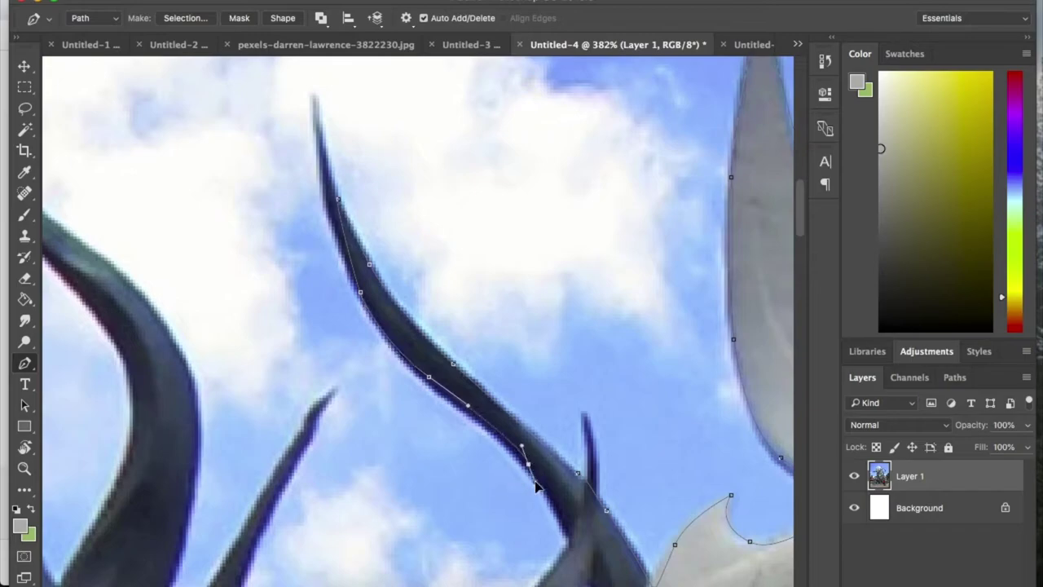
left_click_drag(570, 536, 568, 548)
Trace the left edge of the broad dark tendril down to the top of the shark's snout
left_click_drag(543, 545, 528, 361)
left_click(520, 407)
left_click_drag(489, 479, 489, 497)
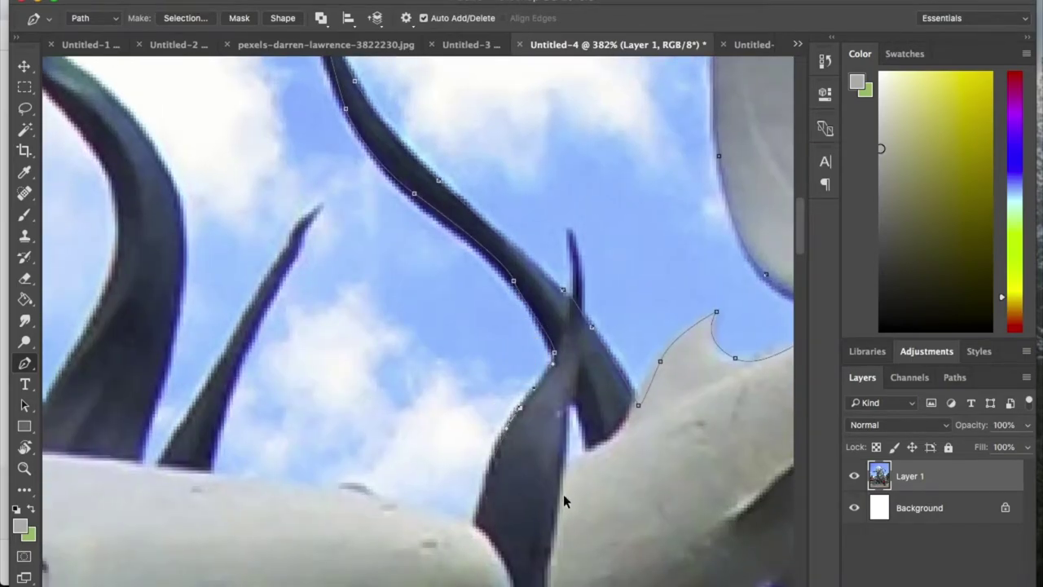
left_click_drag(517, 415, 504, 436)
left_click_drag(491, 493, 479, 523)
left_click(464, 523)
Continue the path along the top of the shark's snout and around the thin pointed tendril
left_click_drag(298, 489, 247, 484)
left_click_drag(208, 474, 200, 470)
left_click_drag(236, 432, 437, 426)
left_click_drag(444, 350, 445, 335)
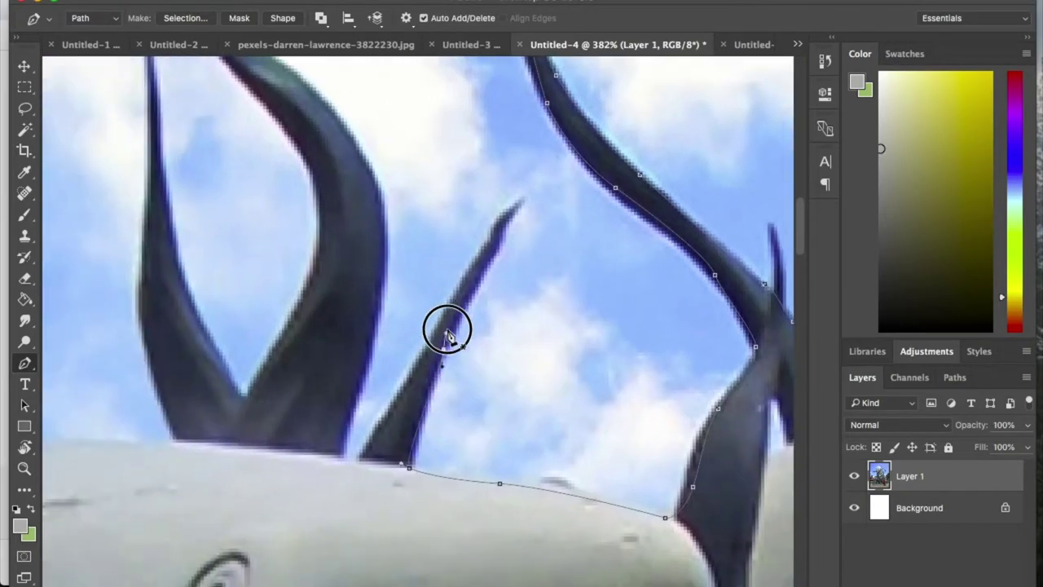
left_click_drag(466, 276, 457, 292)
left_click_drag(412, 377, 402, 392)
left_click(361, 461)
Outline the wide curved tendril above the shark's head, over its tip and down to the notch beside the narrow tendril
left_click(345, 457)
left_click_drag(373, 337, 381, 314)
left_click_drag(383, 293, 544, 447)
left_click_drag(502, 282, 450, 230)
left_click_drag(411, 201, 390, 189)
left_click(355, 154)
left_click_drag(417, 241, 457, 274)
left_click_drag(482, 353, 479, 391)
left_click_drag(445, 490, 432, 512)
left_click(404, 550)
Outline the narrow upright tendril left of the wide one, from the notch down to the shark's head
left_click(346, 441)
left_click(346, 443)
left_click_drag(314, 304, 311, 322)
left_click_drag(303, 443, 321, 267)
left_click_drag(316, 317, 321, 353)
left_click(335, 386)
Trace the path along the top of the shark's head to the edge of the leftmost tendril
left_click_drag(226, 389, 191, 391)
left_click_drag(123, 392, 106, 398)
left_click(98, 401)
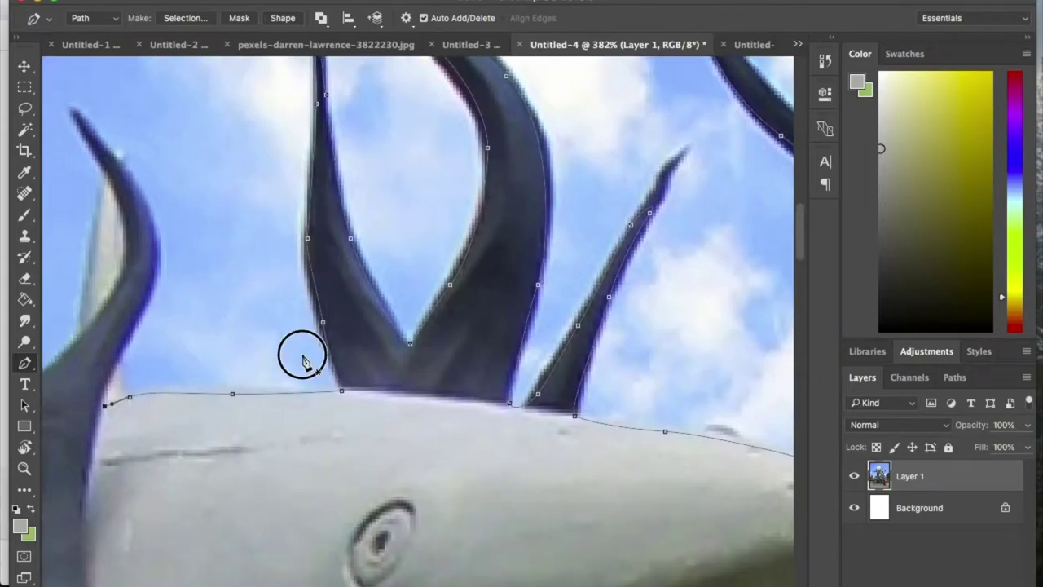
Outline the leftmost tendril from the shark's head, up its inner edge and around the pointed tip
scroll(303, 363, "left", 5)
scroll(303, 362, "up", 2)
left_click(303, 394)
left_click(318, 357)
left_click_drag(282, 435, 293, 411)
left_click_drag(321, 310, 269, 280)
left_click(285, 220)
left_click(247, 179)
left_click(272, 233)
Continue the path down the leftmost tendril's outer edge and along the shark's body to its long side fin
left_click_drag(256, 363, 388, 227)
left_click_drag(313, 273, 282, 318)
left_click(274, 351)
left_click_drag(255, 378, 245, 383)
left_click_drag(255, 386, 409, 218)
left_click_drag(315, 308, 296, 373)
left_click(306, 402)
Trace around the shark's long side fin, along its upper edge, over the tip and back beneath it to the body
left_click_drag(303, 424, 629, 274)
left_click_drag(351, 328, 281, 352)
left_click_drag(283, 387, 509, 211)
left_click_drag(303, 295, 260, 326)
left_click_drag(372, 314, 466, 296)
scroll(431, 296, "right", 5)
scroll(431, 296, "up", 2)
left_click(586, 303)
left_click(660, 290)
left_click(718, 214)
left_click_drag(718, 214, 433, 282)
left_click_drag(466, 317, 366, 259)
left_click_drag(543, 348, 426, 220)
Trace the path down the statue's outer left edge, from below the shark to the start of the large curved tentacle
left_click_drag(525, 417, 523, 200)
left_click_drag(506, 277, 491, 311)
left_click_drag(514, 424, 472, 205)
left_click_drag(458, 267, 461, 286)
left_click_drag(488, 365, 444, 208)
left_click_drag(432, 254, 437, 280)
left_click_drag(459, 403, 461, 422)
left_click_drag(482, 472, 515, 216)
left_click_drag(359, 312, 314, 342)
Follow the outer edge of the large curved tentacle around its bend and down to its foot
left_click_drag(216, 282, 533, 179)
left_click_drag(470, 337, 419, 368)
left_click_drag(350, 399, 541, 277)
left_click_drag(475, 323, 435, 356)
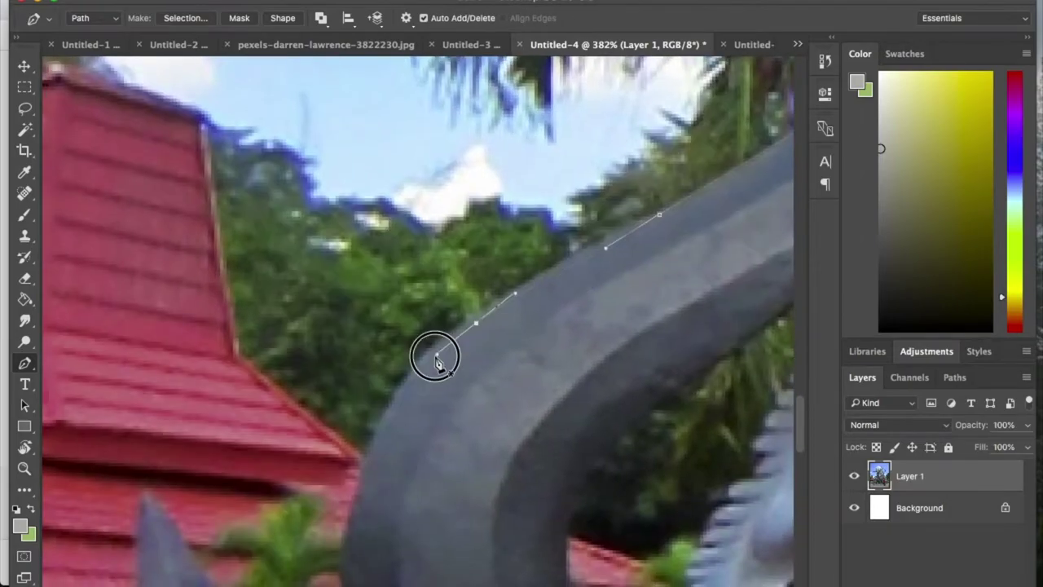
left_click_drag(414, 427, 469, 185)
left_click_drag(413, 243, 404, 288)
left_click_drag(406, 402, 413, 426)
scroll(436, 336, "down", 5)
scroll(436, 349, "up", 1)
left_click_drag(426, 349, 404, 302)
left_click_drag(406, 348, 408, 368)
left_click(412, 415)
Carry the path across the statue's base with a few rough segments toward the crocodile's hind foot
left_click(523, 464)
left_click(570, 475)
left_click_drag(478, 269, 191, 345)
scroll(407, 418, "down", 5)
scroll(410, 418, "down", 1)
left_click(549, 426)
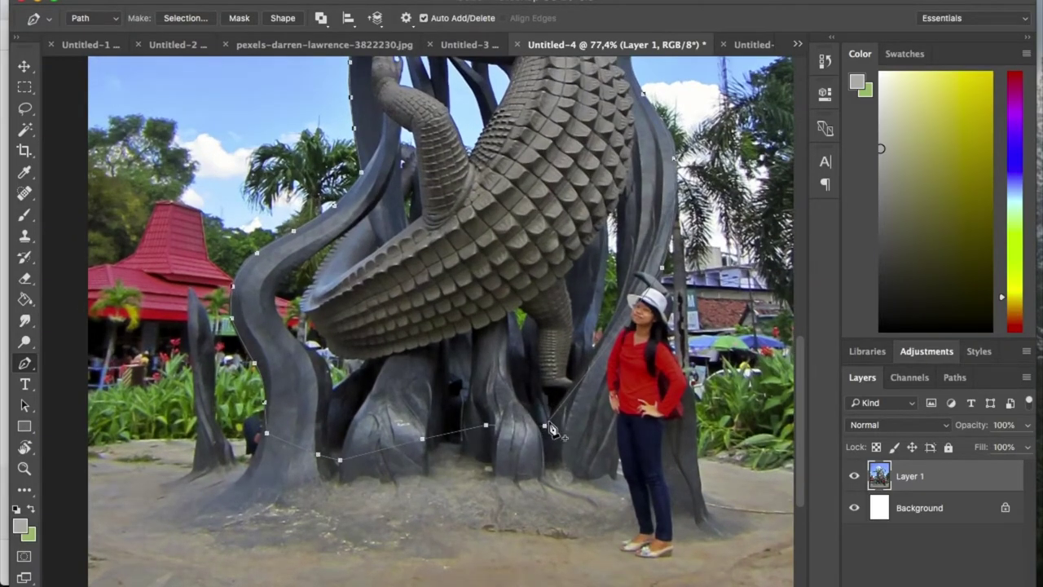
Convert the statue path to a new anti-aliased selection with a 0-pixel feather radius
scroll(549, 383, "down", 8)
scroll(439, 364, "up", 4)
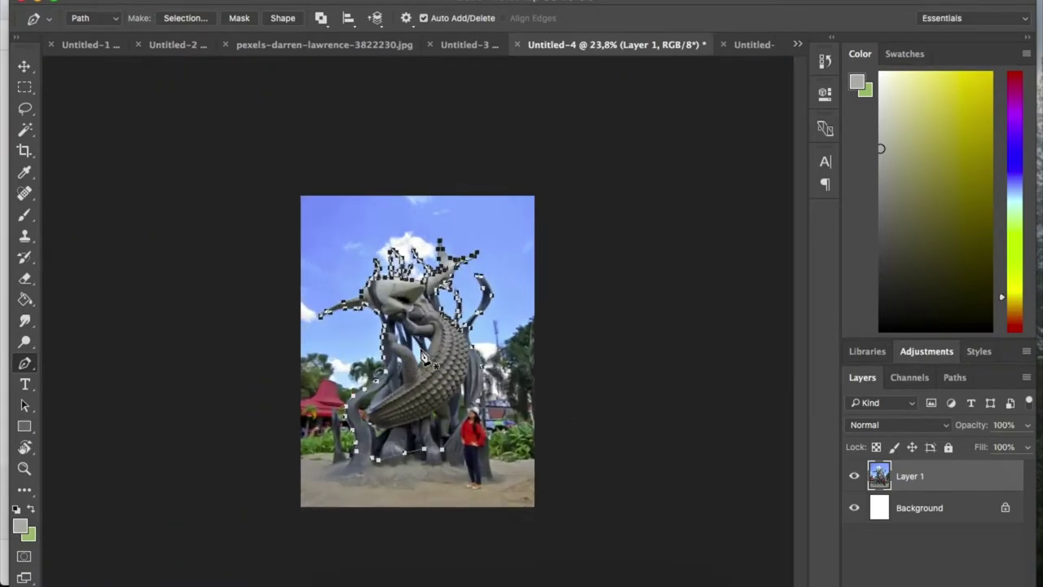
right_click(424, 354)
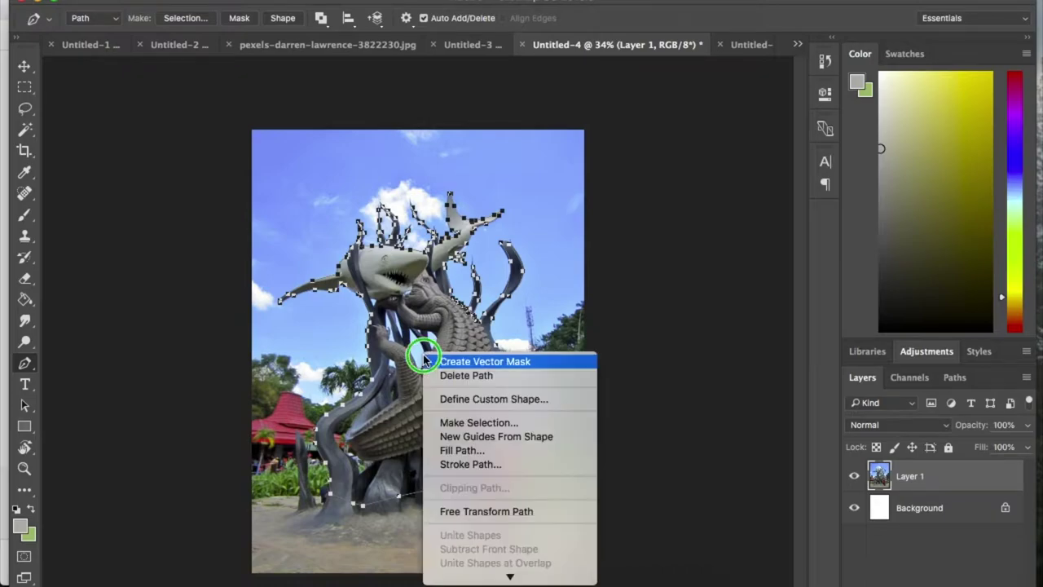
left_click(466, 421)
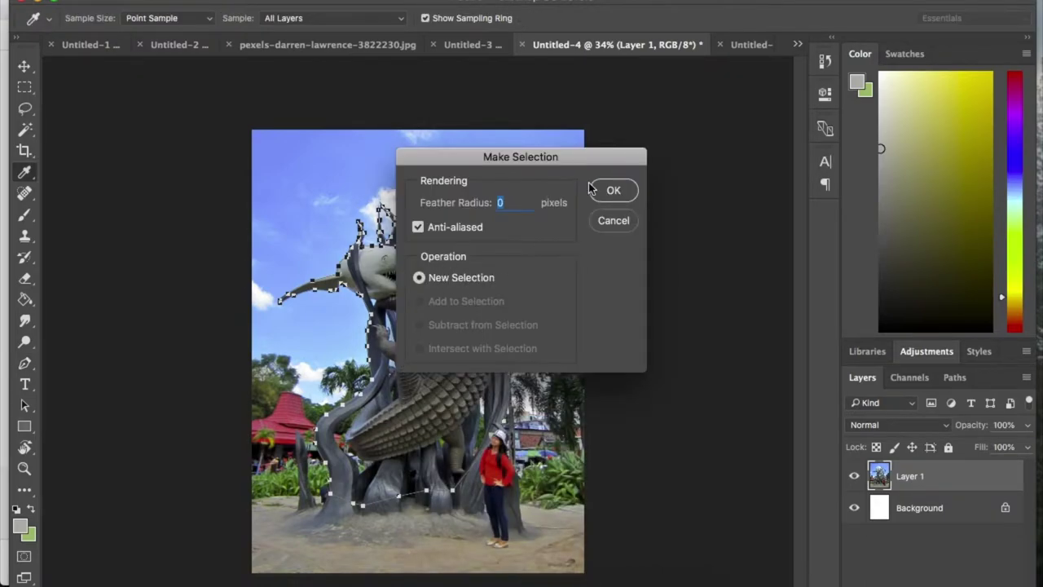
left_click(615, 189)
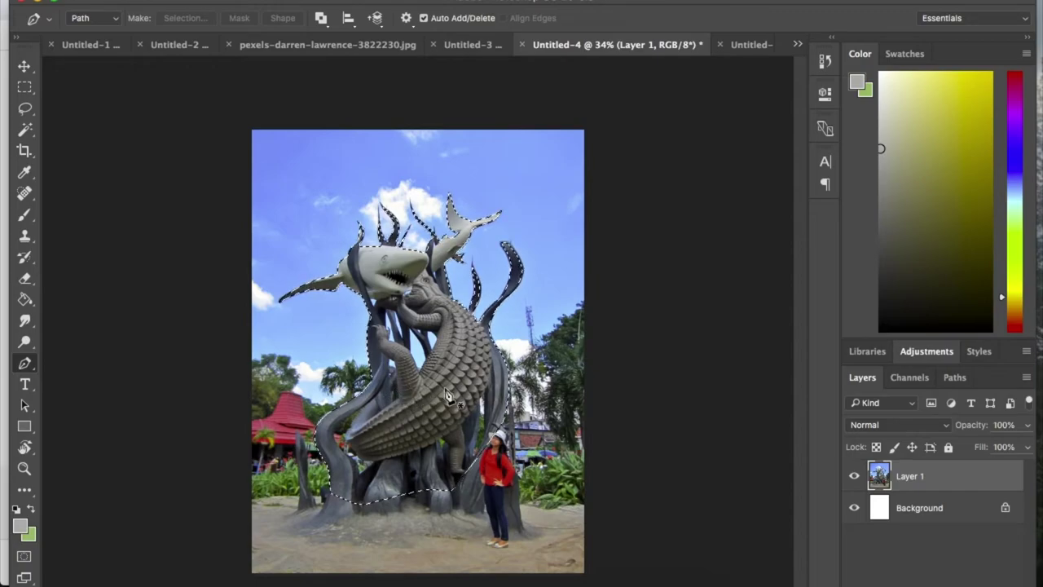
Copy the selected statue to a new layer and hide the original photo layer
key("ctrl+j")
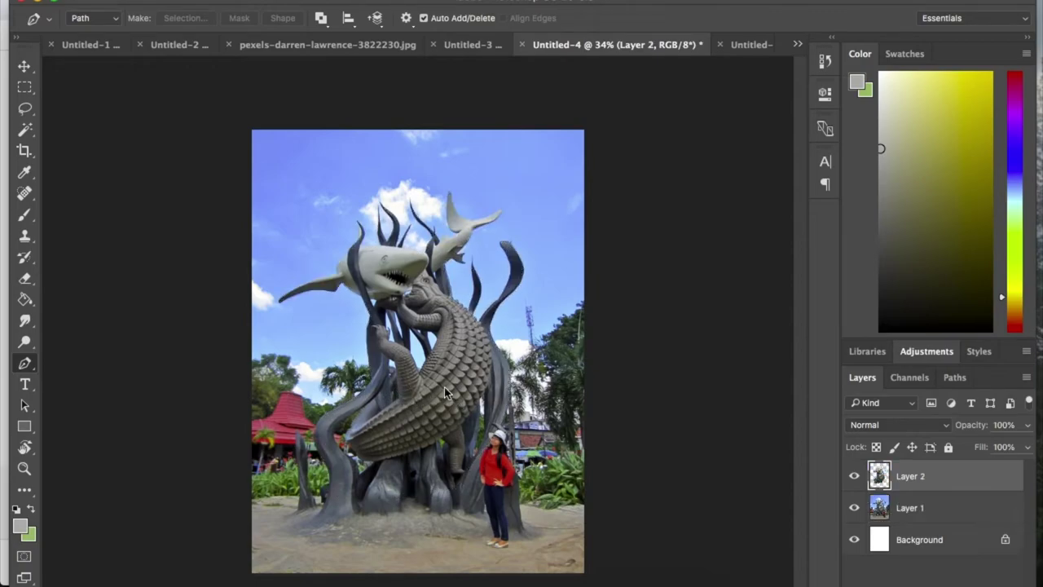
left_click(853, 508)
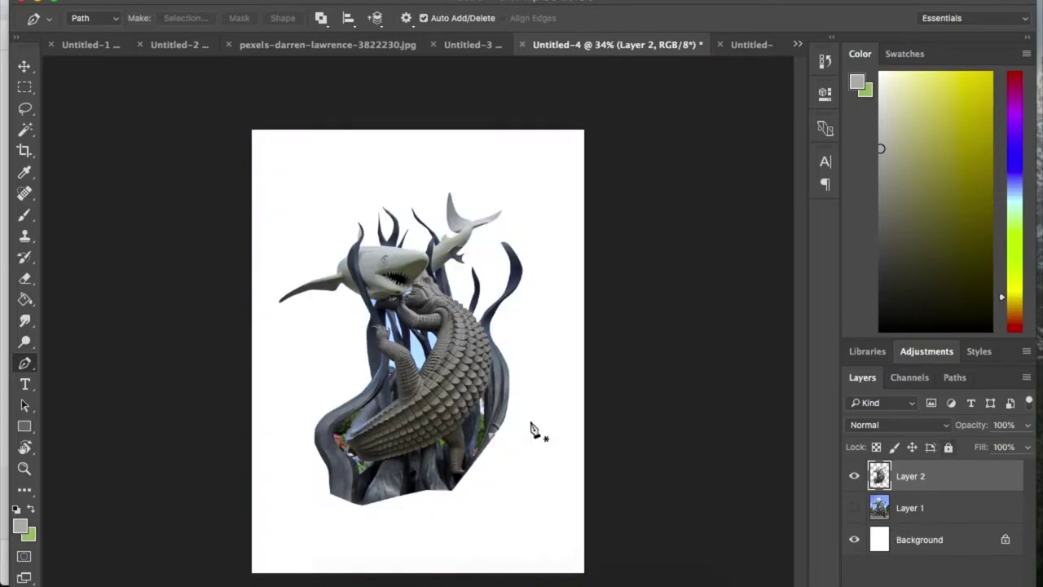
Move the cut-out statue into the Untitled-1 document
left_click(22, 65)
mouse_move(447, 373)
left_mouse_down()
mouse_move(163, 152)
mouse_move(89, 44)
mouse_move(450, 342)
mouse_move(490, 404)
mouse_move(453, 375)
mouse_move(453, 360)
left_mouse_up()
key("Return")
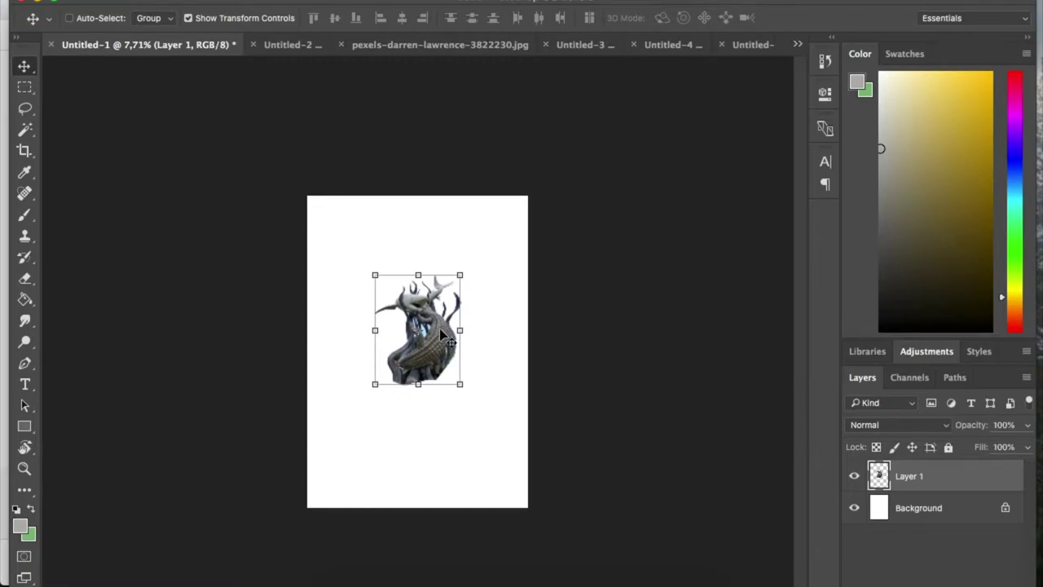
Outline the large sky gap between the crocodile's two arms with the Pen tool and delete it as a selection
scroll(422, 337, "up", 12)
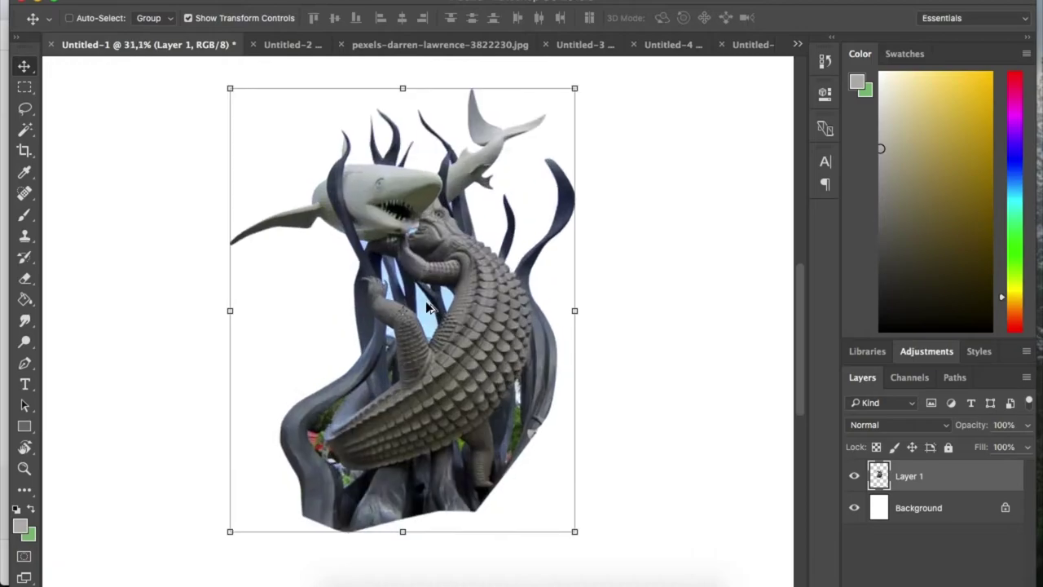
key("p")
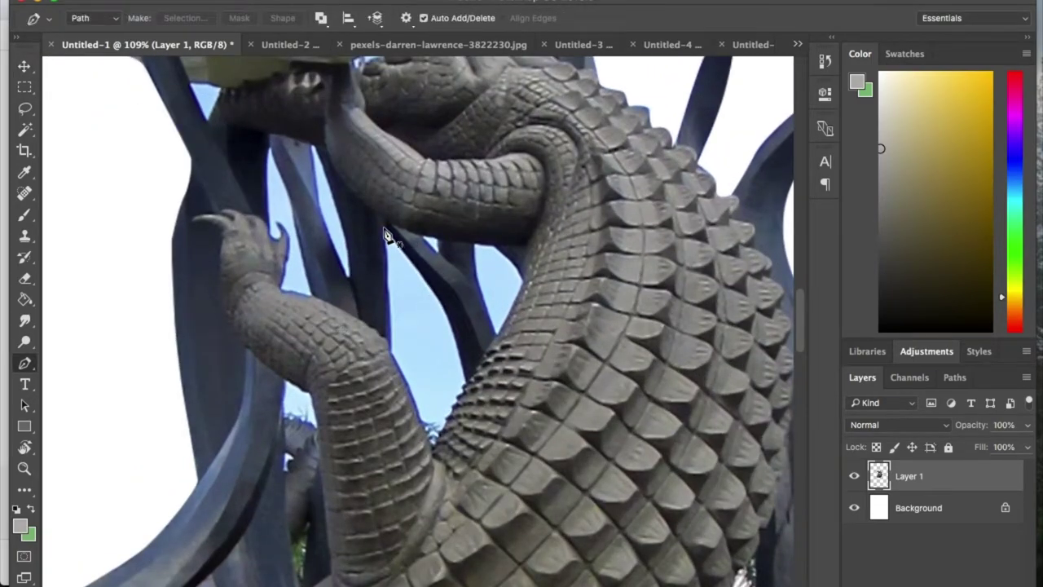
left_click_drag(446, 305, 453, 322)
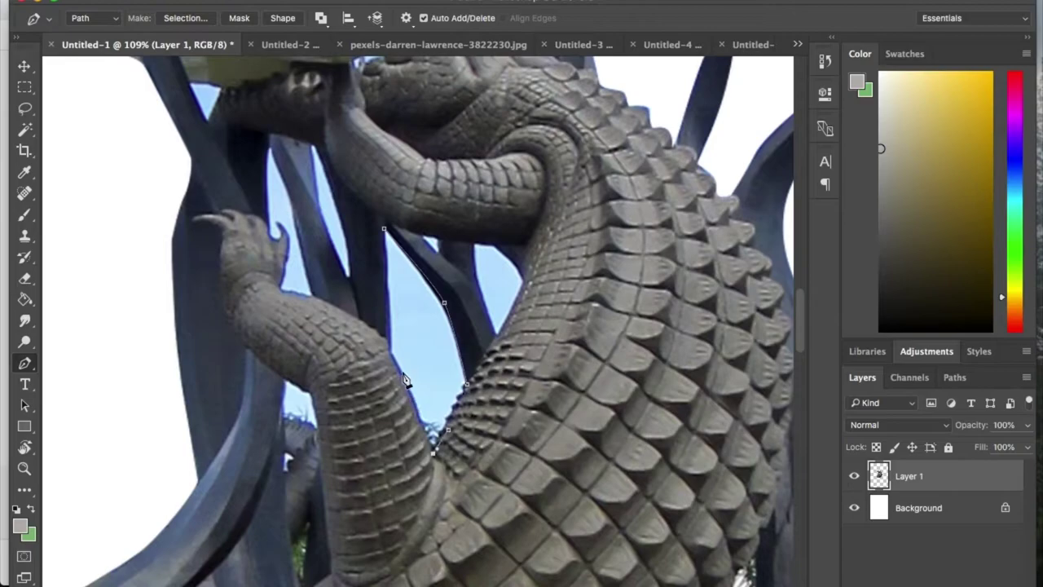
left_click_drag(383, 230, 386, 242)
right_click(400, 315)
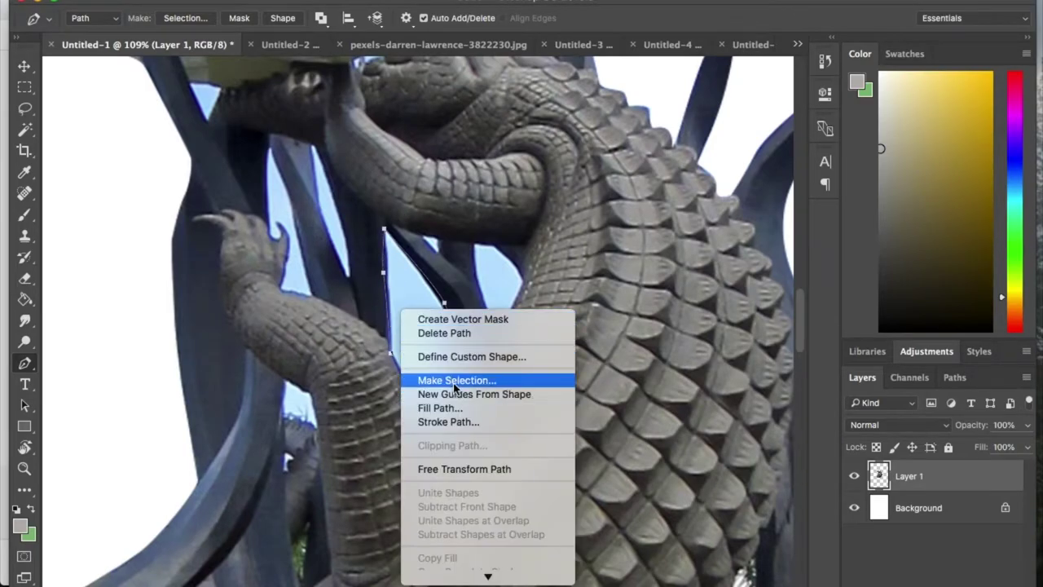
left_click(455, 380)
key("Return")
key("Delete")
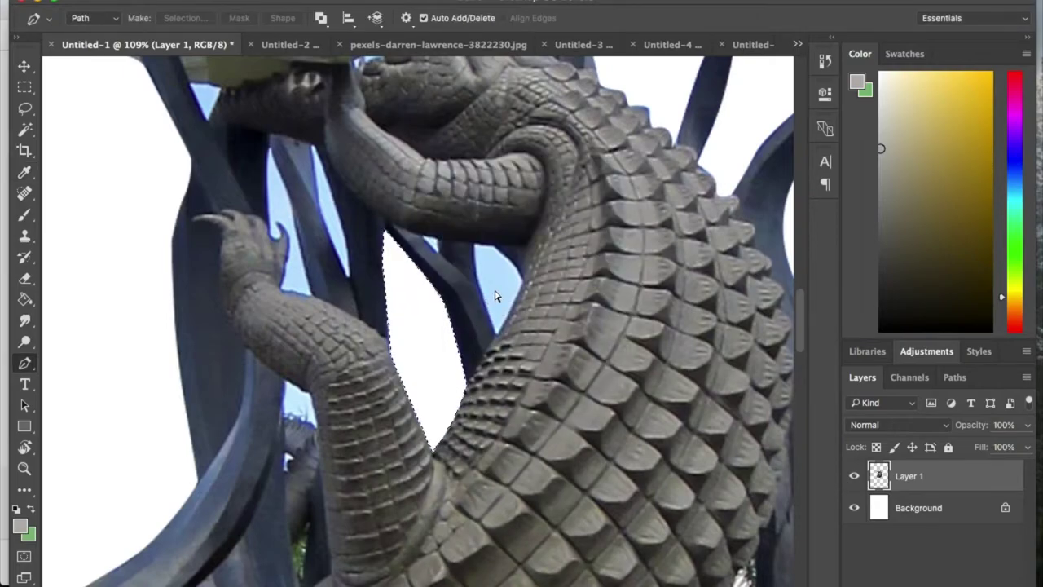
Trace the sky gap between the dark tentacle and the crocodile's belly, delete it and clear the selection
scroll(490, 261, "up", 5)
left_click(445, 212)
left_click_drag(519, 232, 553, 253)
left_click(585, 315)
left_click(514, 481)
left_click(472, 384)
left_click_drag(444, 212, 446, 165)
right_click(481, 279)
left_click(537, 350)
left_click(628, 207)
key("Delete")
key("super+d")
Outline the small triangular gap just beneath the crocodile's upper forearm, delete its sky and deselect
left_click(350, 199)
left_click(347, 246)
left_click(306, 195)
left_click(350, 199)
right_click(335, 211)
left_click(392, 282)
key("Return")
key("Delete")
key("super+d")
Trace the narrow sky gap between the tentacles beside the crocodile's upper forearm, delete it and deselect
left_click_drag(296, 308, 602, 341)
left_click(396, 354)
mouse_move(316, 177)
left_mouse_down()
mouse_move(312, 163)
mouse_move(464, 464)
left_mouse_up()
left_click(417, 277)
left_click_drag(447, 325, 459, 351)
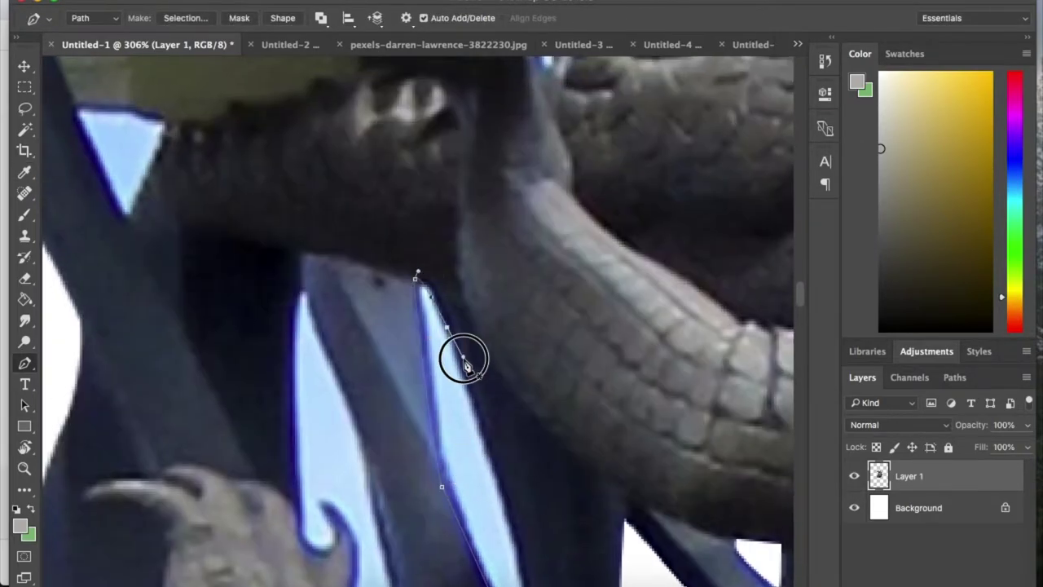
left_click_drag(480, 483, 497, 467)
right_click(461, 354)
left_click(517, 425)
key("Return")
key("Delete")
key("super+d")
Outline the tall sky gap beside the crocodile's lower claw, following the claw's curl, then delete it and deselect
left_click(266, 99)
left_click_drag(338, 297, 340, 322)
left_click_drag(371, 450, 378, 471)
left_click(383, 535)
left_click(303, 353)
left_click_drag(274, 375, 259, 365)
left_click_drag(243, 273, 252, 206)
left_click_drag(252, 206, 344, 401)
left_click_drag(358, 292, 382, 268)
right_click(365, 347)
left_click(429, 419)
key("Return")
key("Delete")
key("super+d")
Outline the small triangular sky gap between the shark's underside and the dark tentacle, delete it and deselect
left_click(119, 128)
right_click(173, 137)
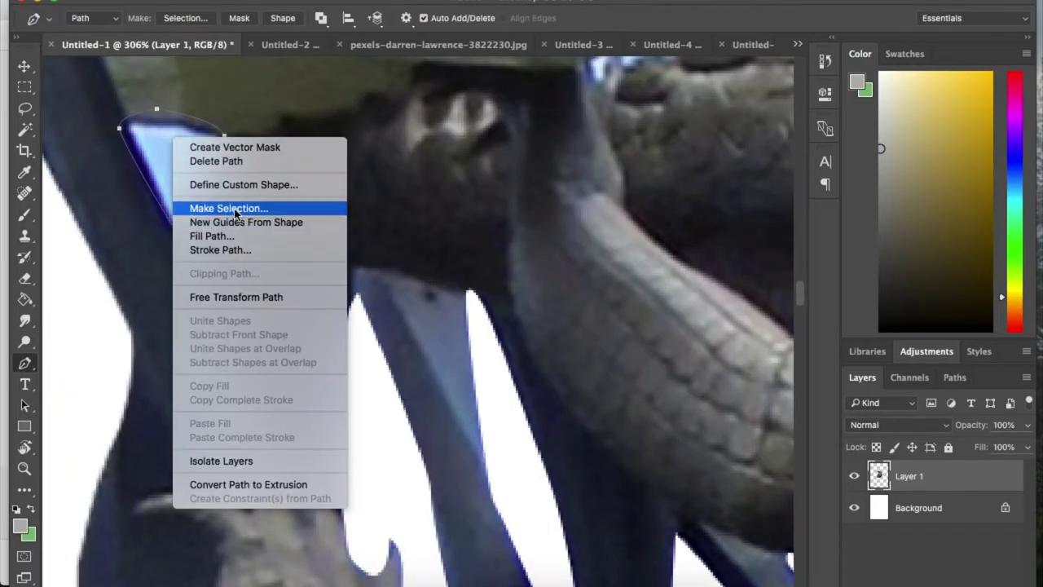
left_click(236, 211)
key("Return")
key("Delete")
key("super+d")
Trace the small sky gap between the tendrils below the shark's tail, delete it and deselect
scroll(366, 256, "up", 10)
left_click_drag(481, 155, 481, 162)
left_click_drag(510, 204, 510, 212)
left_click(509, 132)
left_click(481, 155)
right_click(505, 156)
left_click(534, 230)
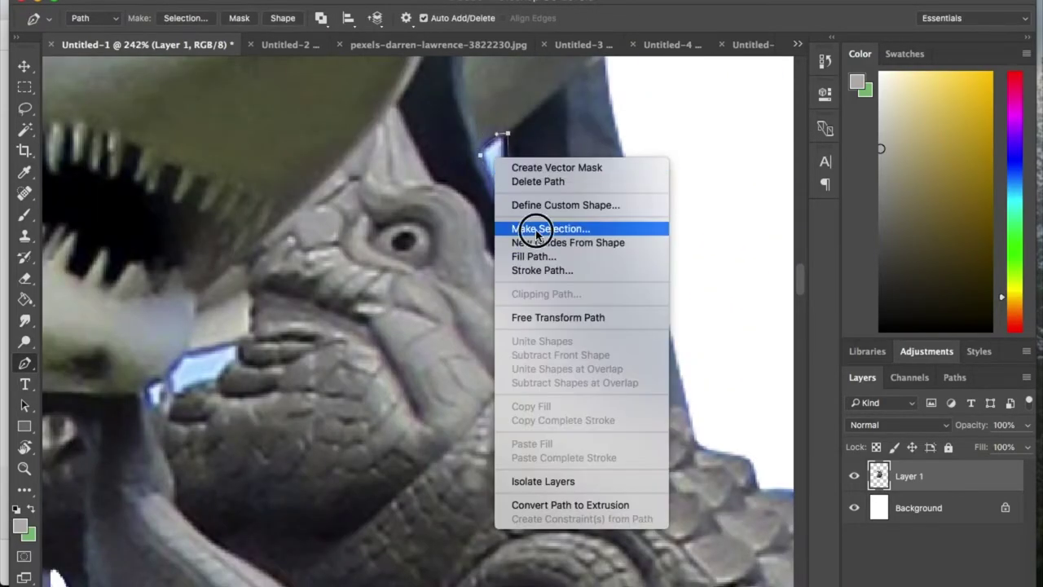
key("Return")
key("Delete")
key("super+d")
Outline the sky gap between the shark's lower jaw and the crocodile's snout, delete it and deselect
left_click(238, 346)
left_click_drag(238, 346, 424, 476)
left_click_drag(402, 510, 388, 522)
left_click(352, 511)
left_click(399, 476)
left_click(424, 476)
right_click(383, 486)
left_click(432, 515)
key("Return")
key("Delete")
key("super+d")
Outline the sky gap between the crocodile's upper foreleg and the dark tentacle with the Pen tool, delete it and deselect
scroll(395, 211, "down", 10)
left_click(394, 211)
left_click(448, 236)
left_click(470, 283)
left_click(470, 321)
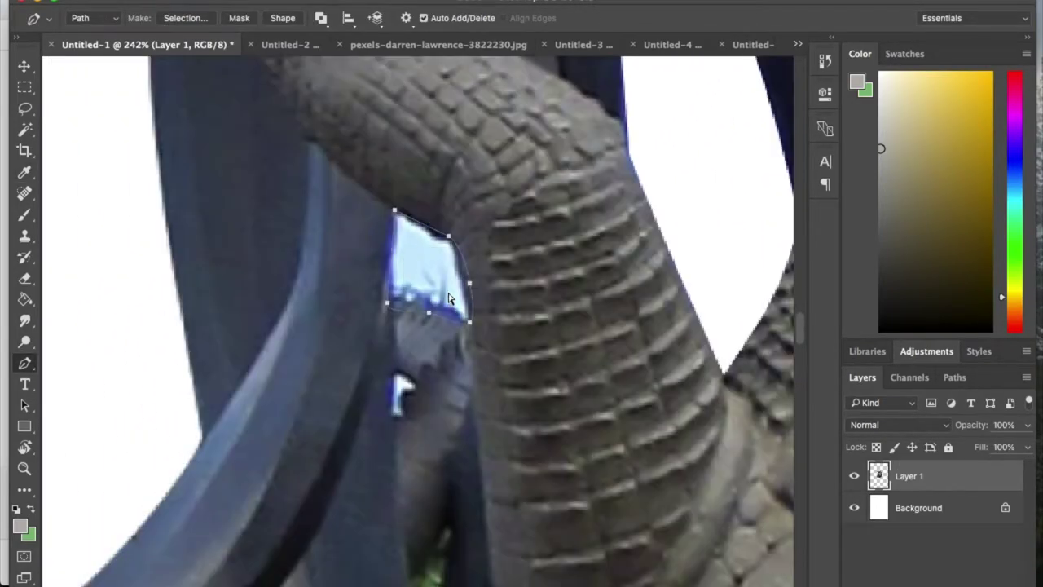
right_click(409, 254)
left_click(459, 315)
key("Return")
key("Delete")
key("super+d")
Outline the background gap between the curled lower tentacle and the crocodile's tail, delete it and deselect
scroll(428, 290, "down", 8)
scroll(370, 525, "up", 8)
left_click(487, 452)
left_click(369, 559)
left_click(263, 409)
left_click_drag(200, 237, 254, 163)
left_click_drag(294, 184, 340, 366)
left_click_drag(428, 273, 463, 261)
left_click_drag(393, 506, 396, 318)
left_click(359, 347)
left_click_drag(402, 394, 403, 429)
left_click_drag(458, 445, 494, 448)
left_click(536, 448)
right_click(491, 468)
left_click(545, 539)
key("Return")
key("Delete")
key("super+d")
Outline the small triangular foliage gap between the crocodile's hind leg and belly, delete it and deselect
left_click_drag(572, 360, 464, 304)
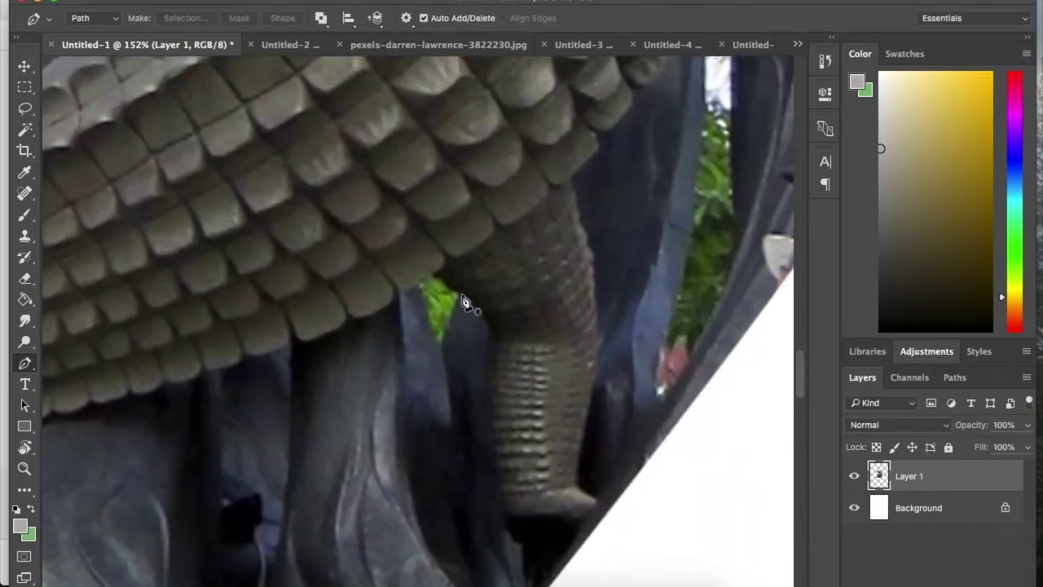
left_click(463, 289)
right_click(438, 292)
left_click(492, 364)
key("Return")
key("Delete")
key("super+d")
Outline the tall narrow foliage and sky gap between the tentacles behind the crocodile's hind leg, delete it and deselect
left_click_drag(545, 309, 381, 326)
left_click(493, 425)
left_click_drag(500, 343, 506, 324)
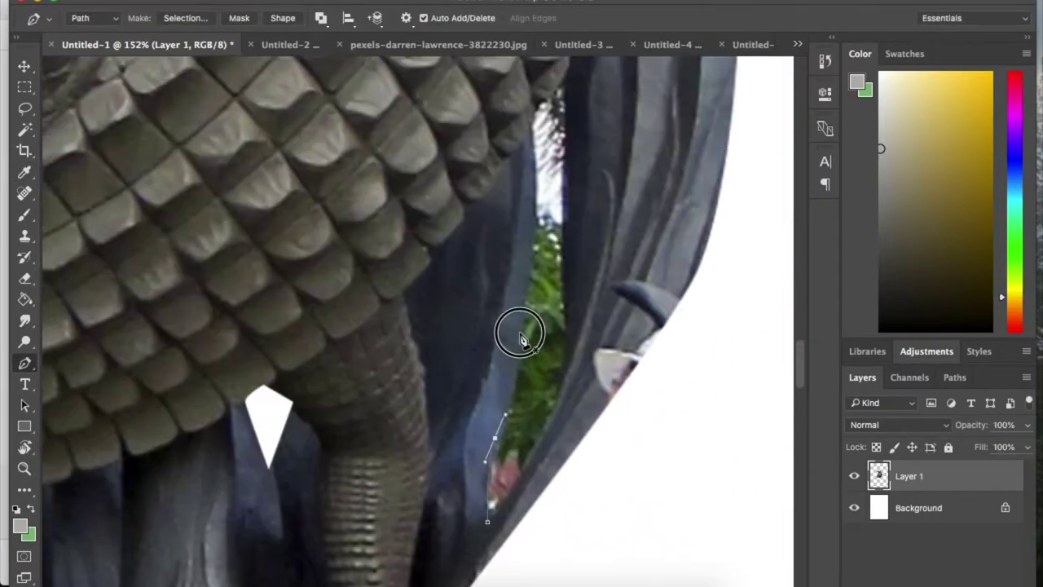
left_click_drag(493, 544, 468, 562)
right_click(549, 379)
left_click(584, 450)
key("Return")
key("Delete")
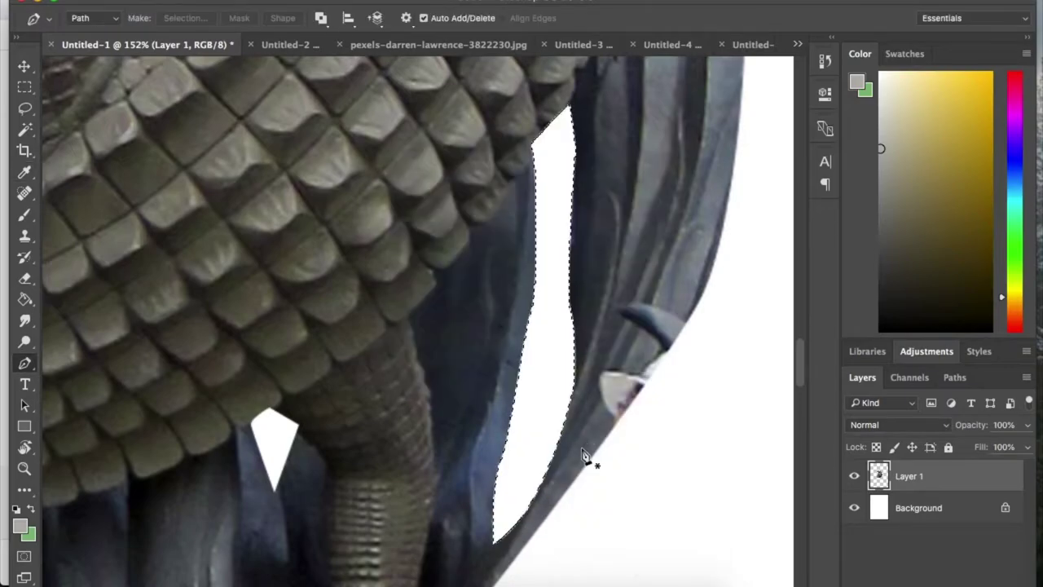
key("super+d")
Outline the stray background fragment with the grey horn on the outer tentacle's lower edge and delete it
scroll(581, 353, "down", 5)
scroll(582, 356, "up", 4)
left_click(605, 310)
right_click(580, 419)
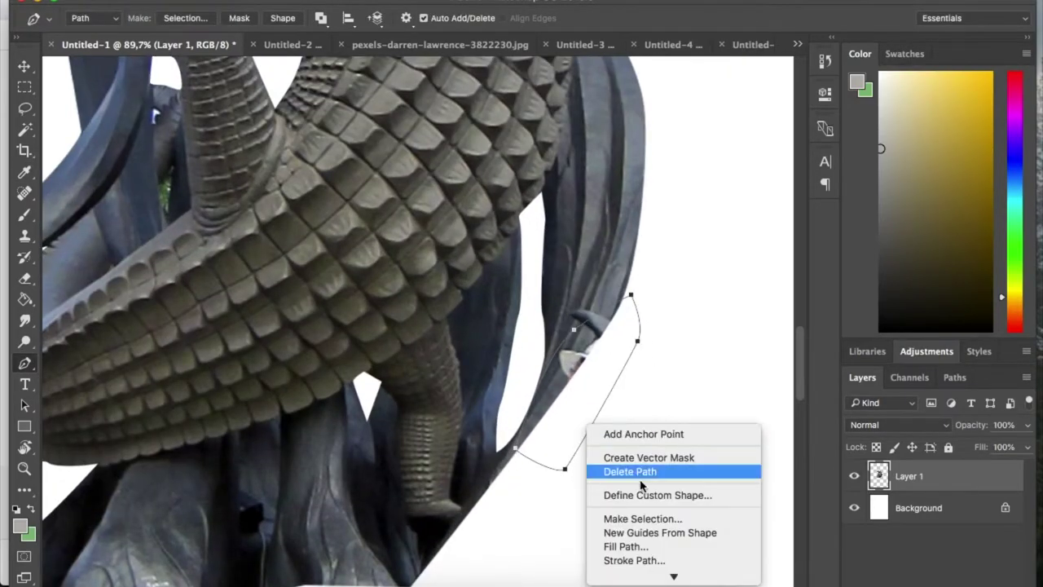
left_click(633, 514)
scroll(570, 380, "down", 5)
scroll(477, 342, "down", 3)
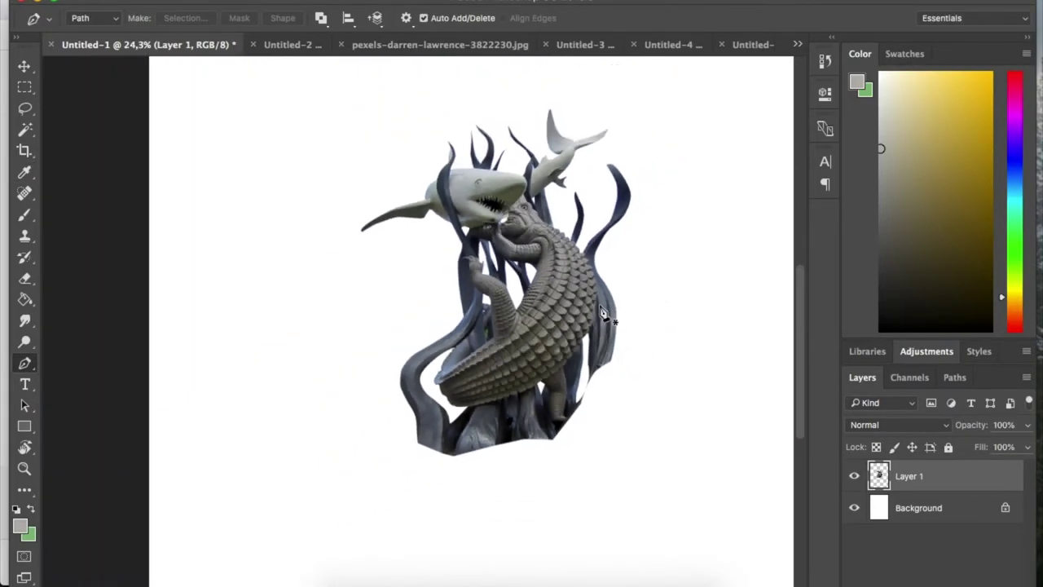
Outline the leftover dark slivers along the outer tentacle's lower edge, delete them and deselect
scroll(652, 317, "up", 6)
left_click(508, 507)
left_click(598, 477)
left_click(657, 317)
right_click(588, 386)
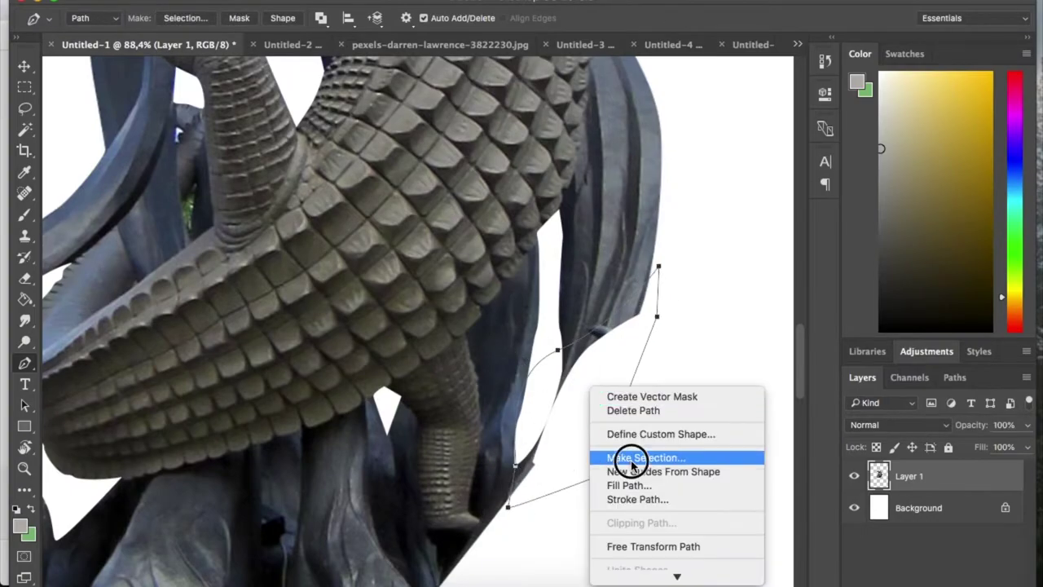
left_click(633, 459)
key("Return")
key("Delete")
key("super+d")
scroll(632, 444, "down", 10)
Activate the Move tool and switch to the Untitled-3 document containing the tall white monument
left_click(25, 66)
left_click(293, 44)
left_click(166, 45)
left_click(277, 47)
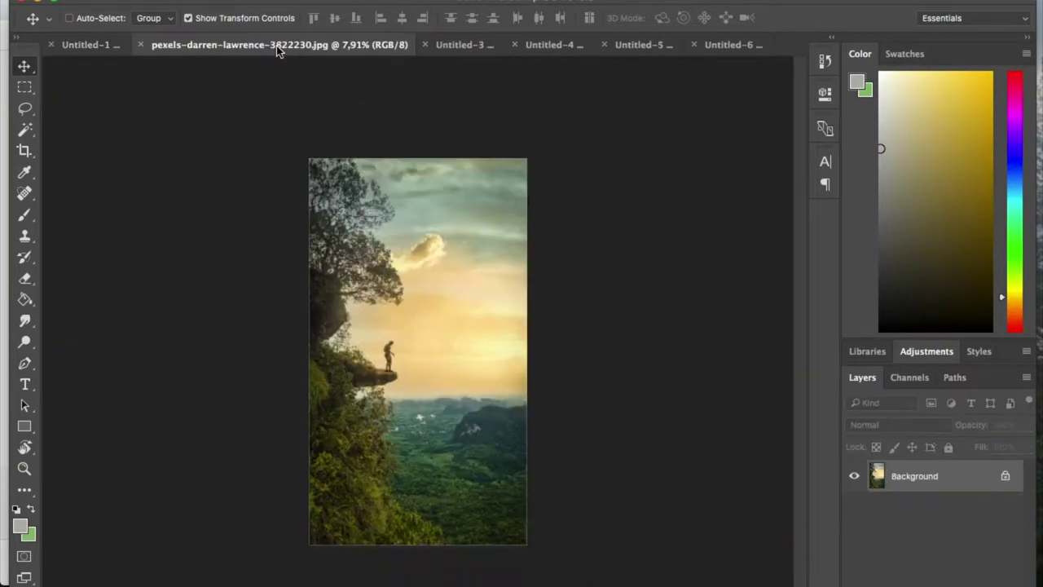
left_click(453, 46)
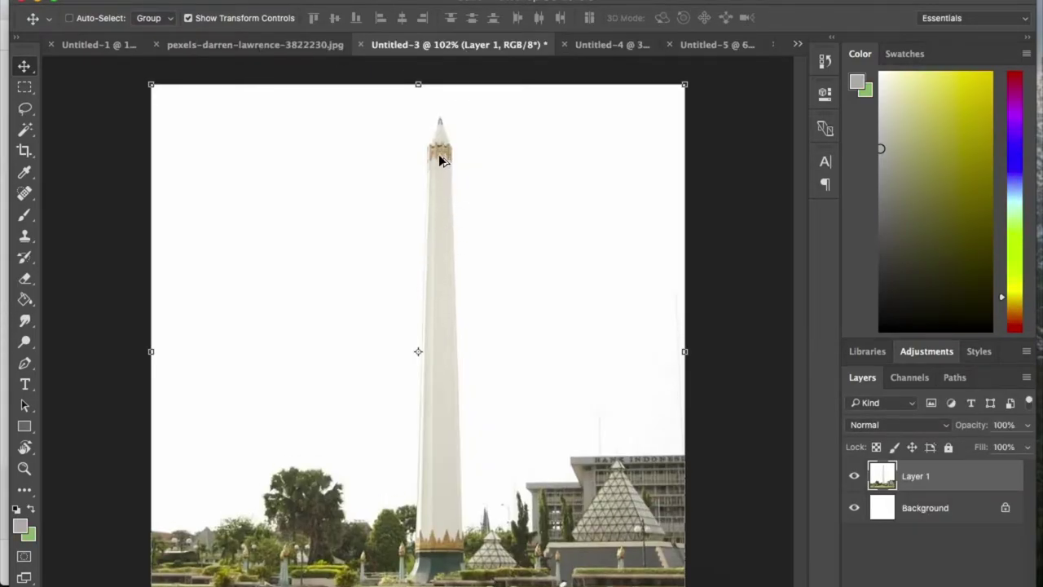
Try to select the white sky around the monument with the Magic Wand at tolerance 32
scroll(439, 155, "up", 2)
left_click(24, 130)
left_click(228, 193)
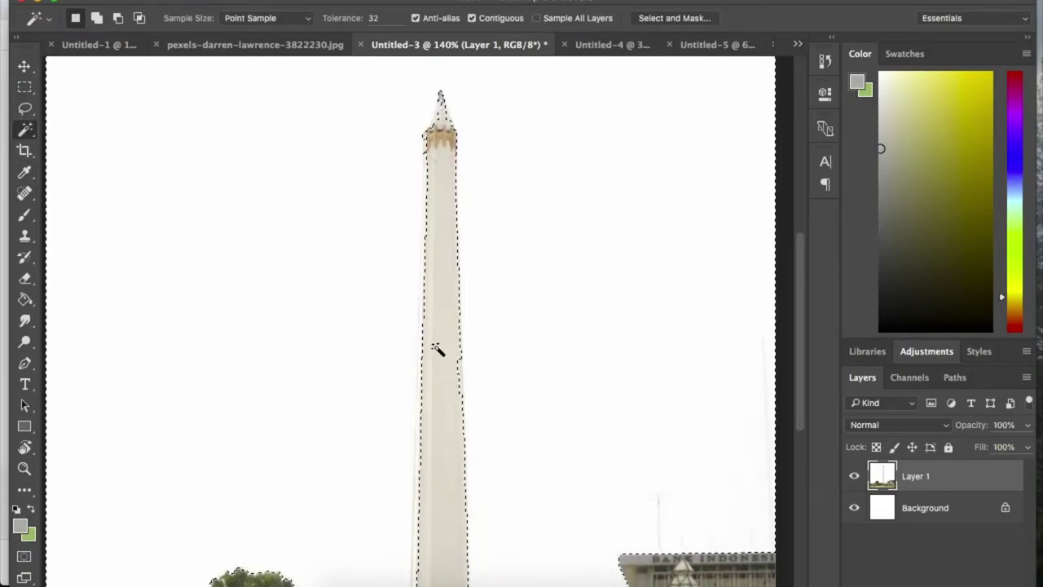
key("ctrl+d")
Trace the monument's right edge with the Pen tool, from the gold band at its base up to the pointed tip
key("p")
scroll(454, 397, "down", 3)
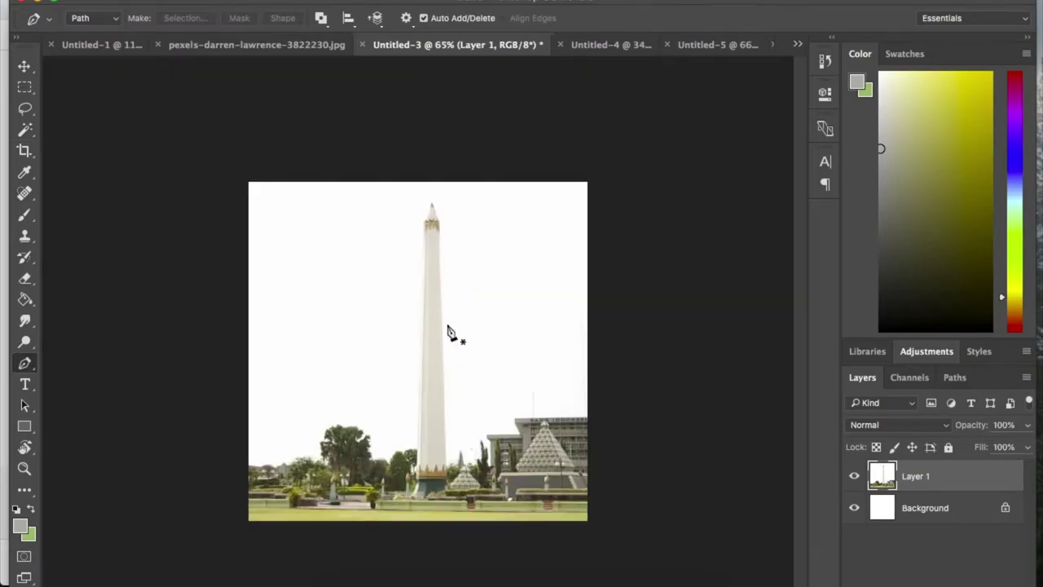
scroll(454, 303, "up", 8)
left_click(571, 513)
left_click(557, 254)
left_click_drag(573, 214, 539, 489)
scroll(539, 489, "down", 3)
left_click(525, 202)
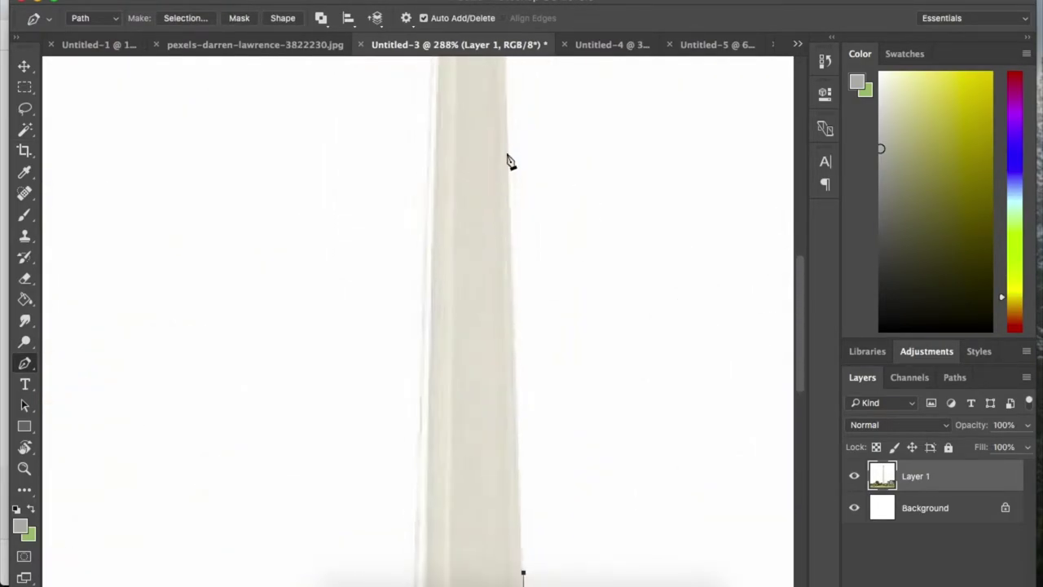
left_click_drag(508, 163, 537, 401)
left_click(511, 181)
left_click(479, 96)
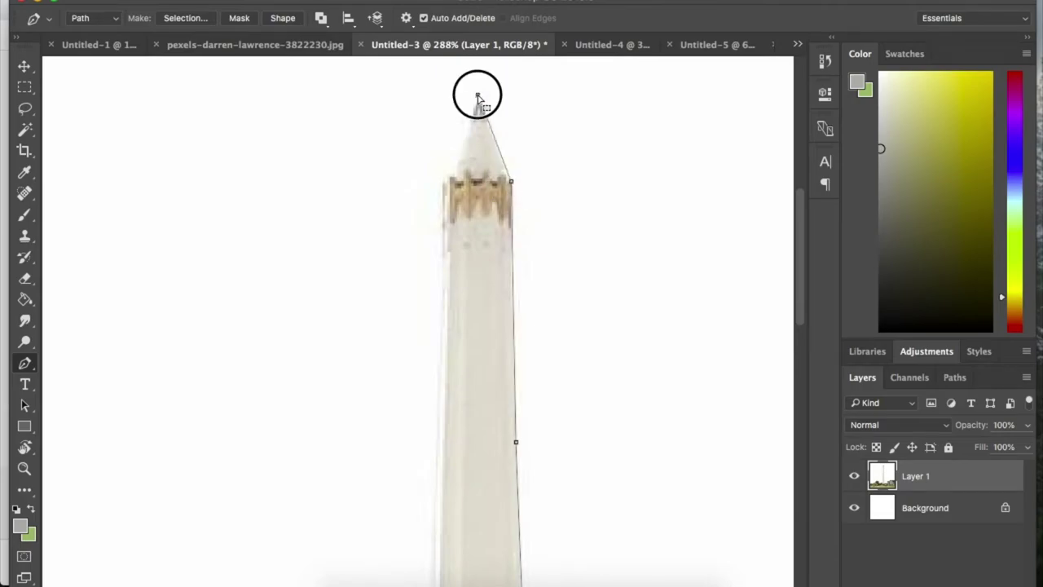
Continue the path from the tip down the monument's left edge to the gold band at its base
left_click(445, 223)
left_click(438, 457)
left_click_drag(440, 457, 453, 97)
left_click(442, 415)
left_click_drag(445, 417, 460, 116)
left_click(446, 390)
scroll(456, 326, "down", 6)
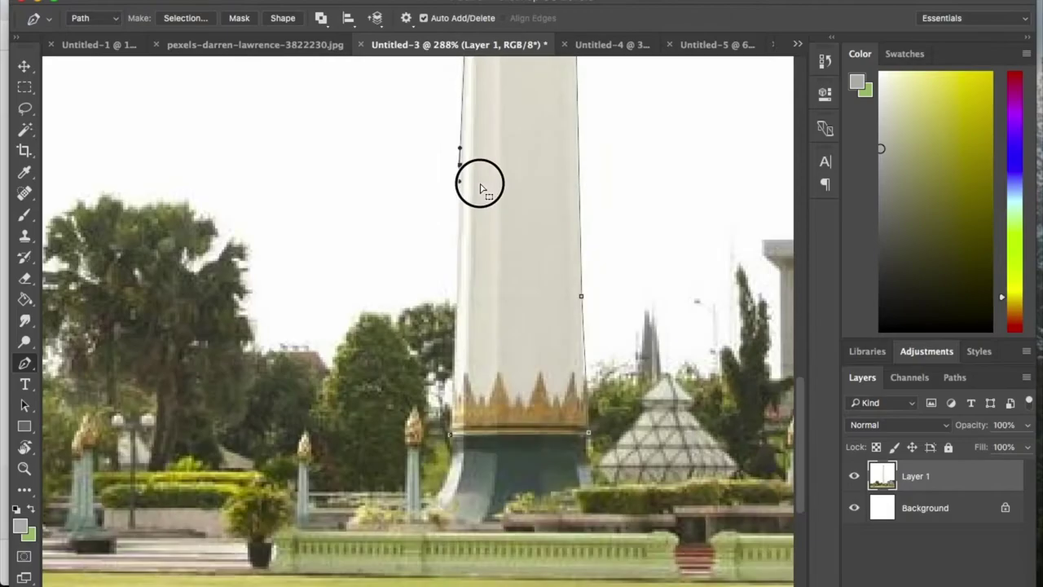
Copy the outlined monument onto its own layer and hide the original photo layer
right_click(510, 314)
left_click(564, 385)
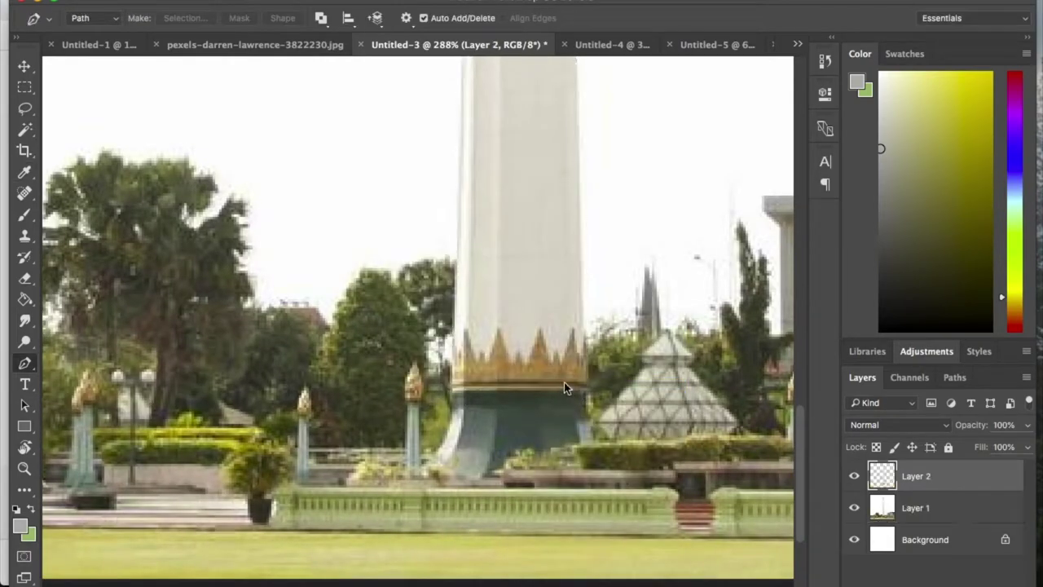
key("v")
left_click(854, 507)
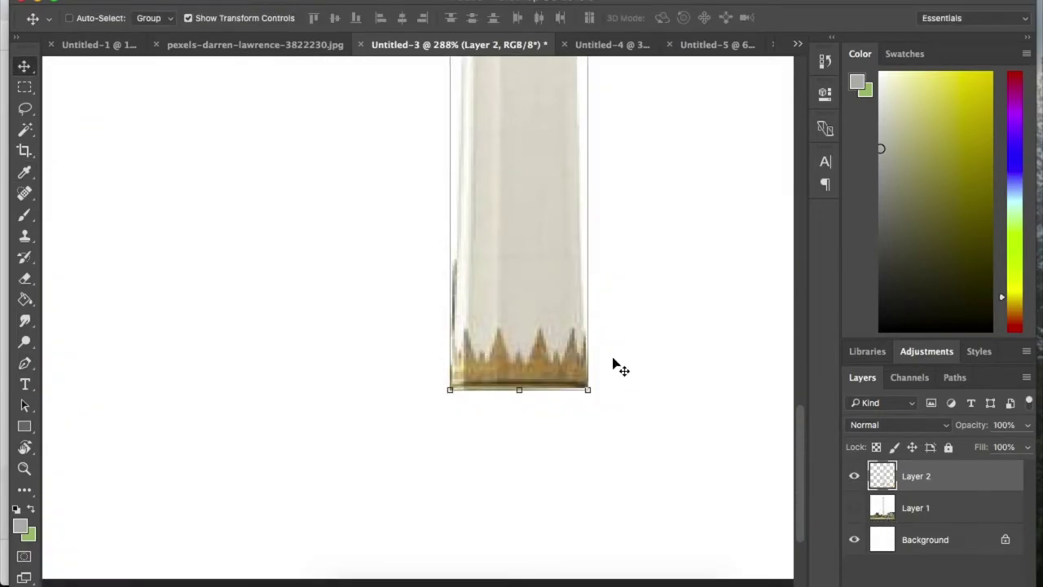
Bring the monument cut-out into Untitled-1, enlarge it to about the statue's height and place it over the statue
left_click_drag(523, 230, 490, 383)
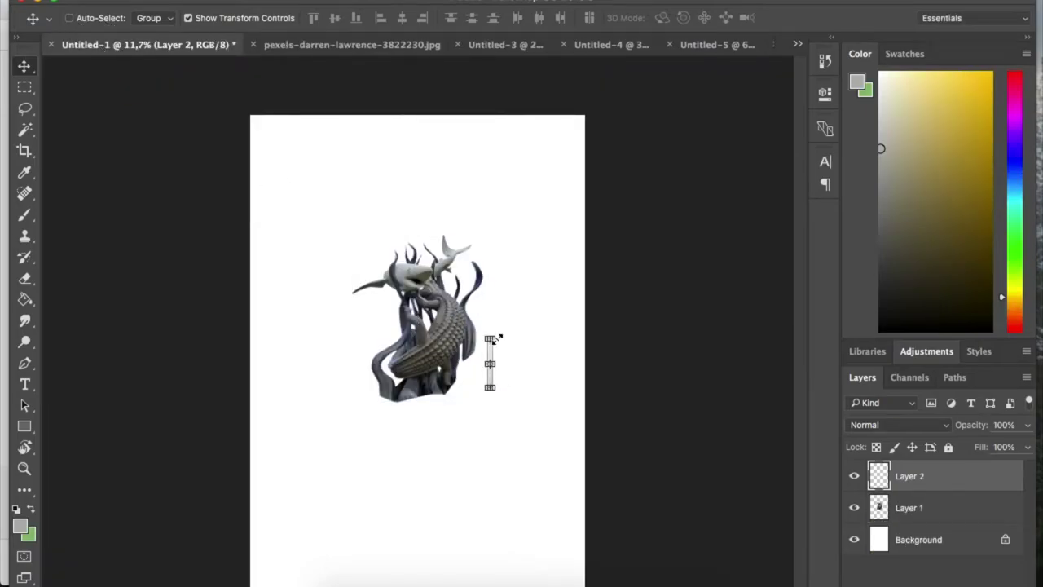
left_click_drag(499, 338, 577, 221)
key("Return")
mouse_move(510, 263)
left_mouse_down()
mouse_move(442, 275)
mouse_move(441, 287)
left_mouse_up()
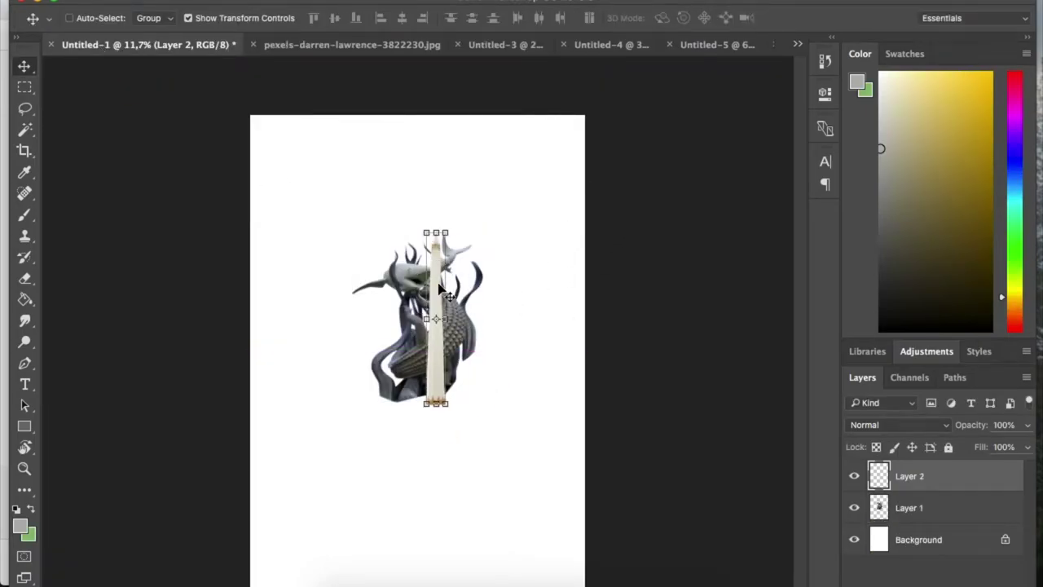
Close the Untitled-3 and Untitled-4 documents without saving
left_click(352, 45)
left_click(462, 47)
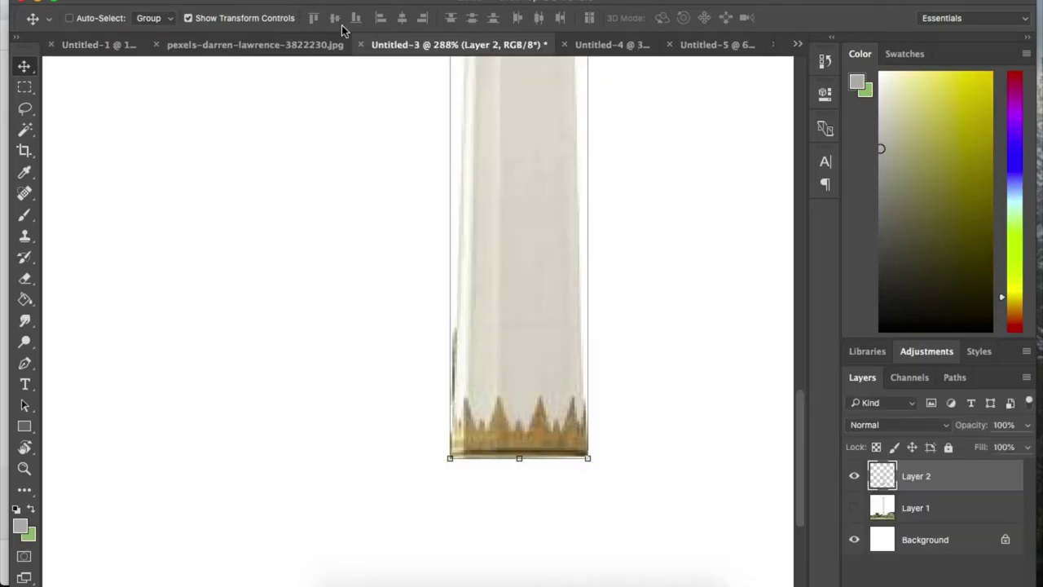
left_click(362, 47)
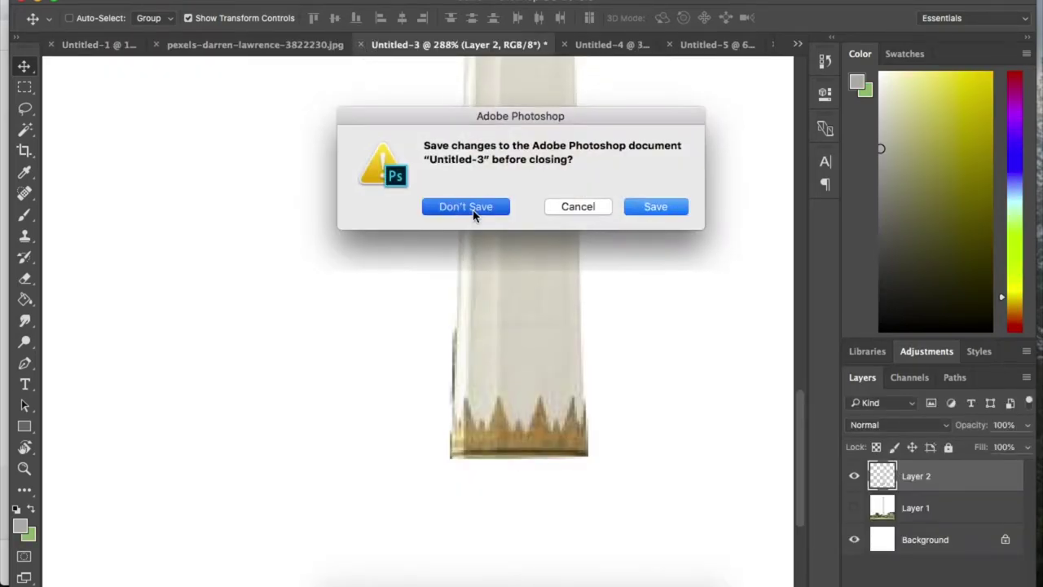
left_click(481, 209)
left_click(481, 44)
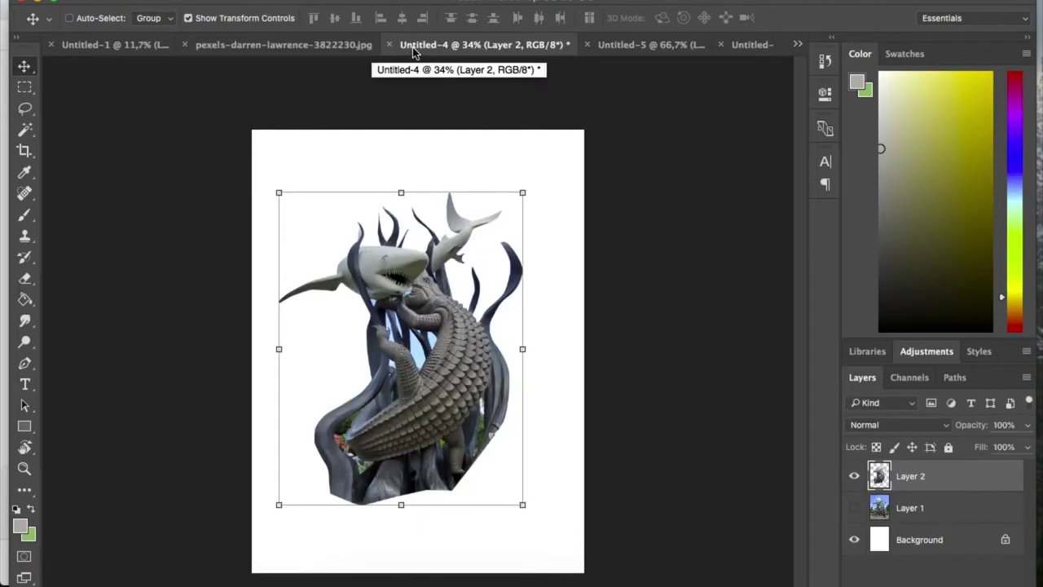
left_click(389, 45)
left_click(466, 208)
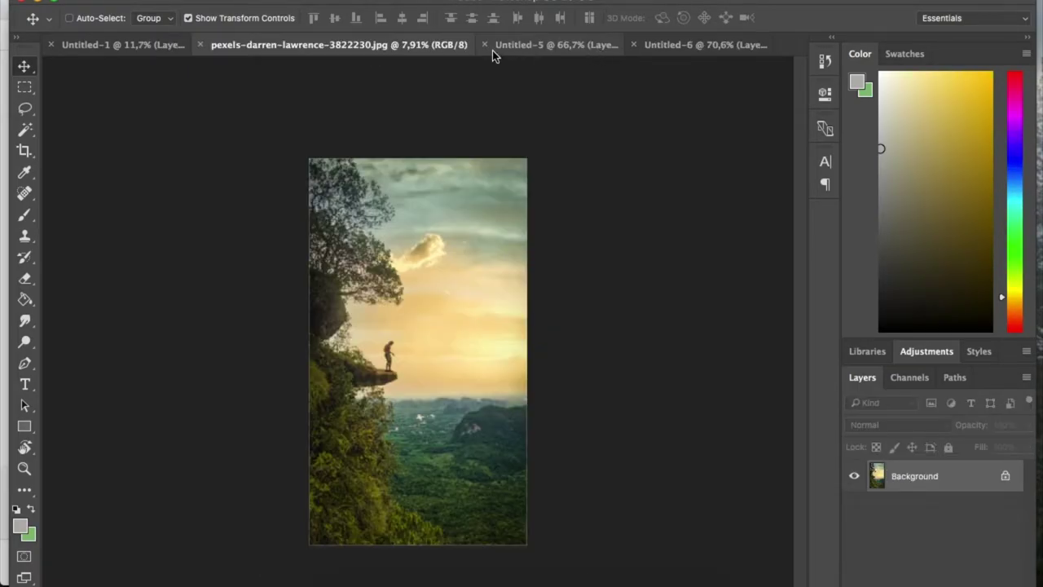
Switch to the Untitled-5 document containing the white building photo
left_click(522, 47)
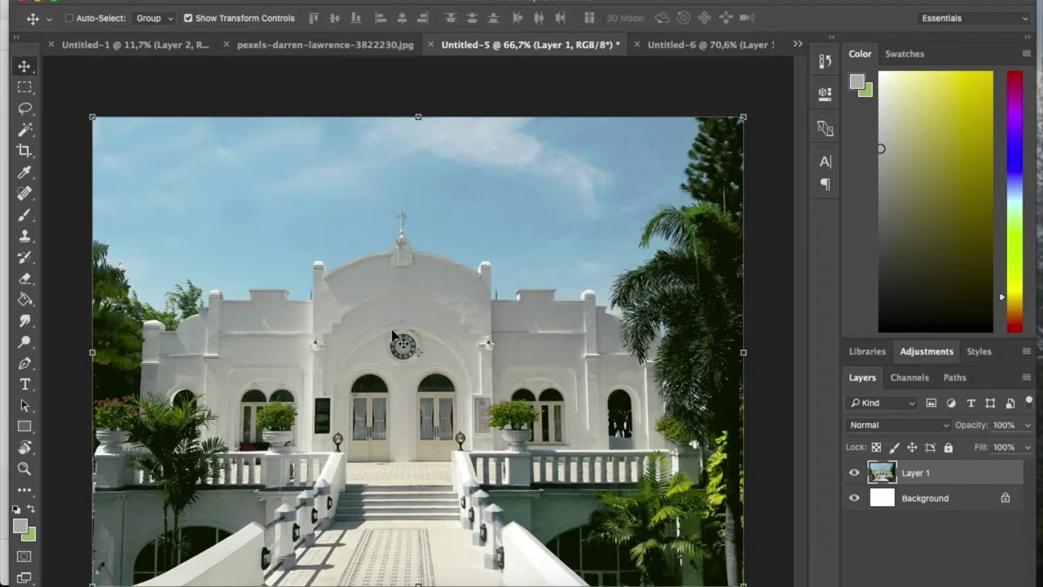
scroll(529, 354, "down", 5)
scroll(306, 431, "up", 6)
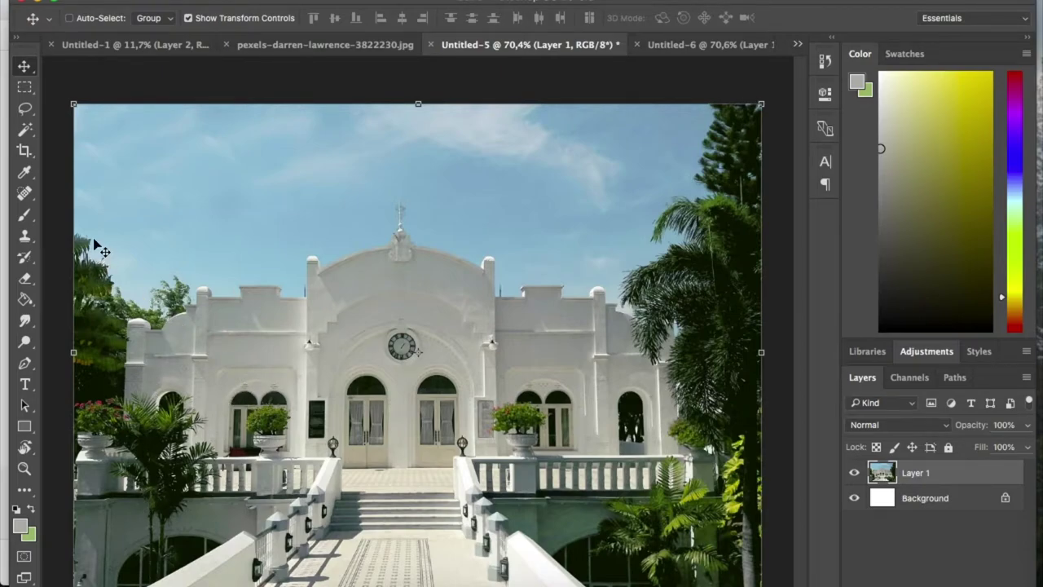
Try to select the blue sky and clouds above the white building with the Magic Wand at tolerance 32
left_click(24, 130)
left_click(168, 158)
left_click(292, 227, "shift")
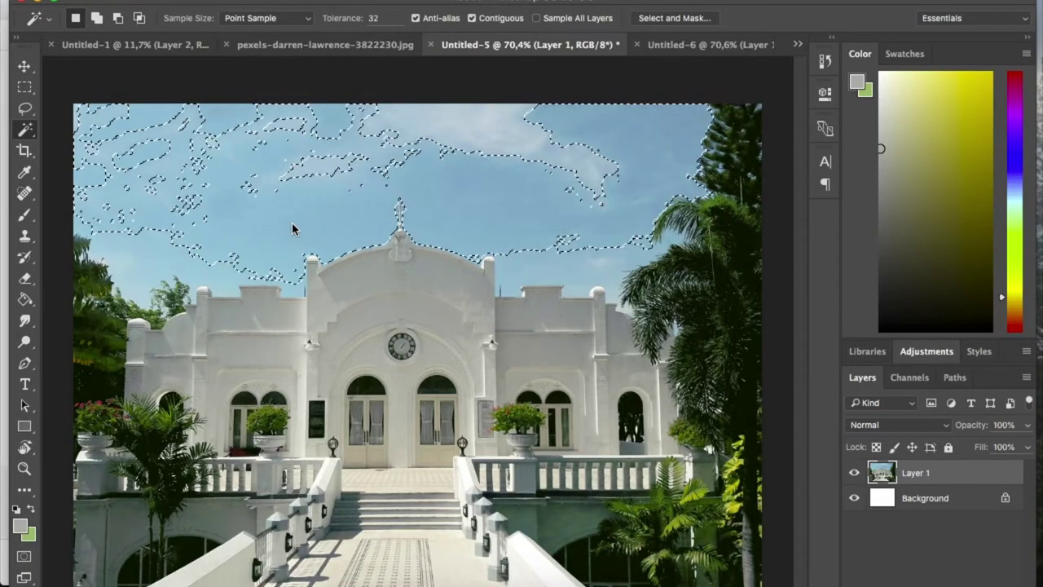
left_click(617, 292, "shift")
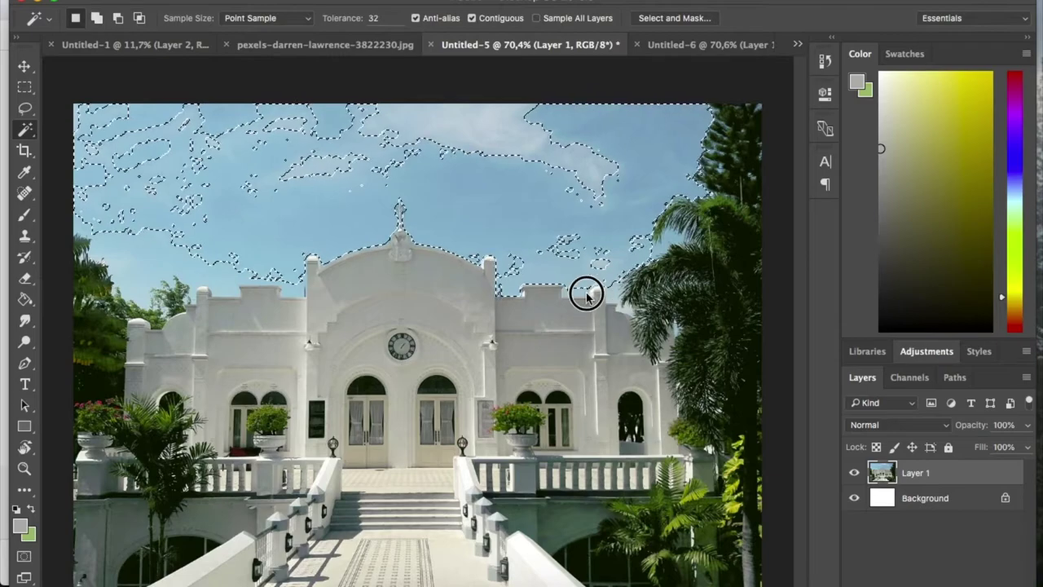
left_click(295, 284, "shift")
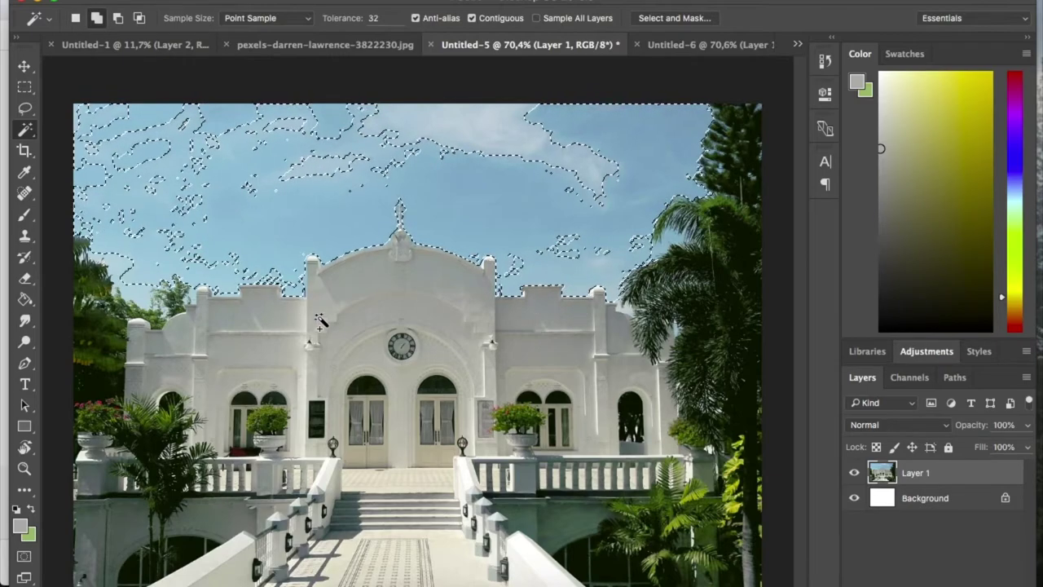
left_click(375, 187, "shift")
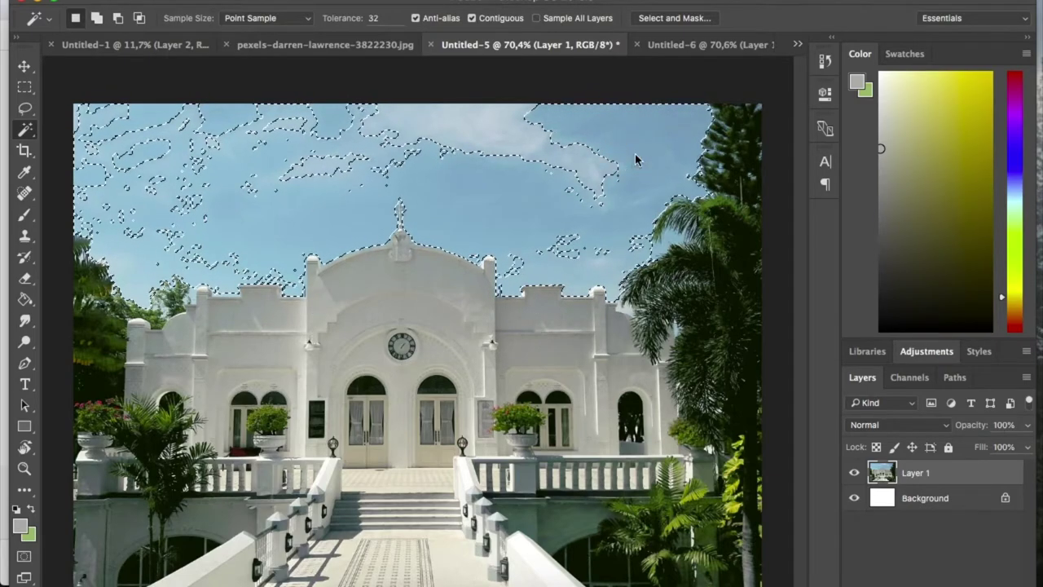
left_click(458, 128, "shift")
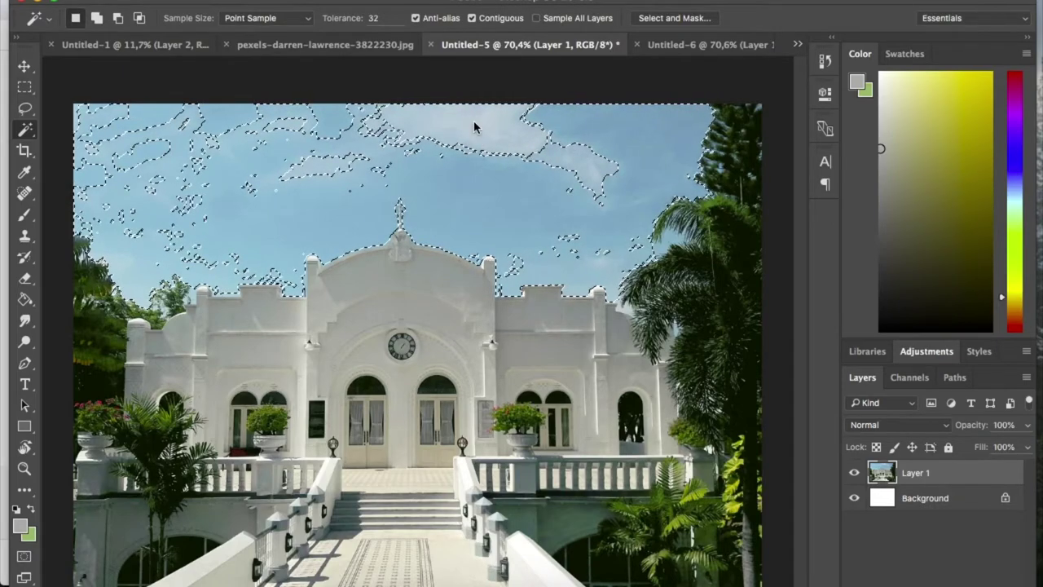
Try deleting the selected sky, then undo the deletion and deselect
key("Delete")
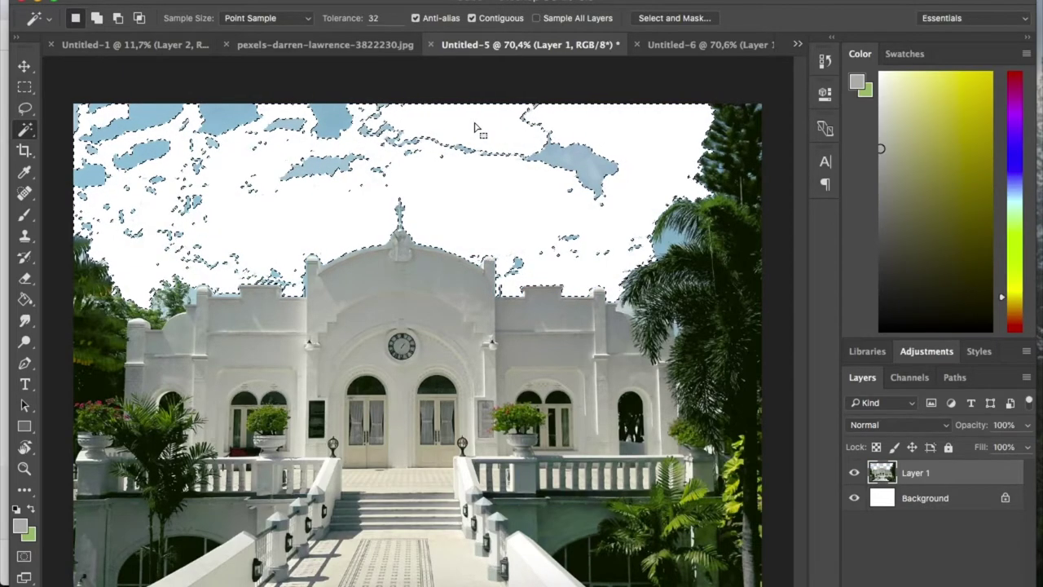
key("super+d")
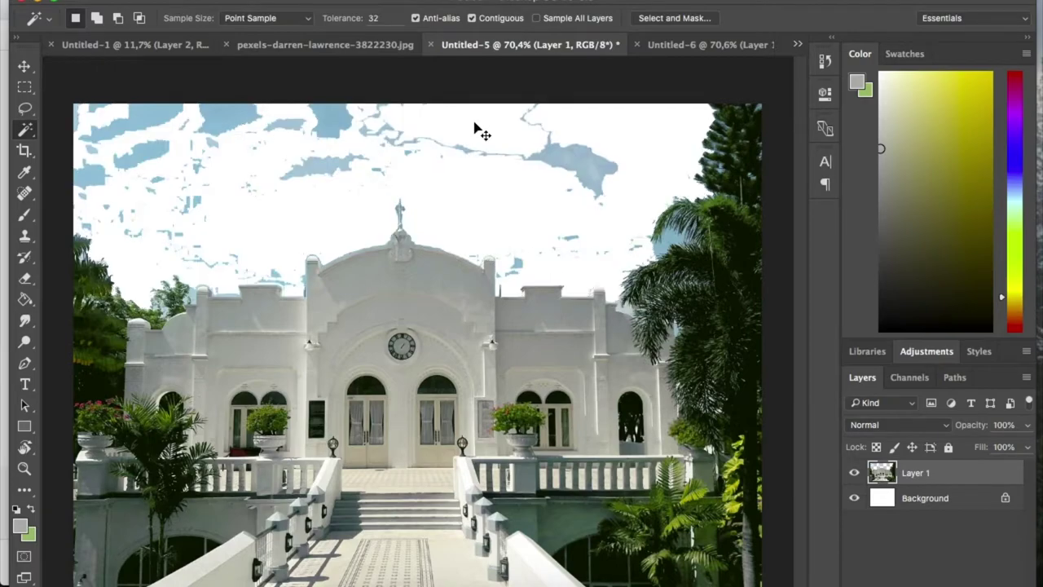
key("super+z")
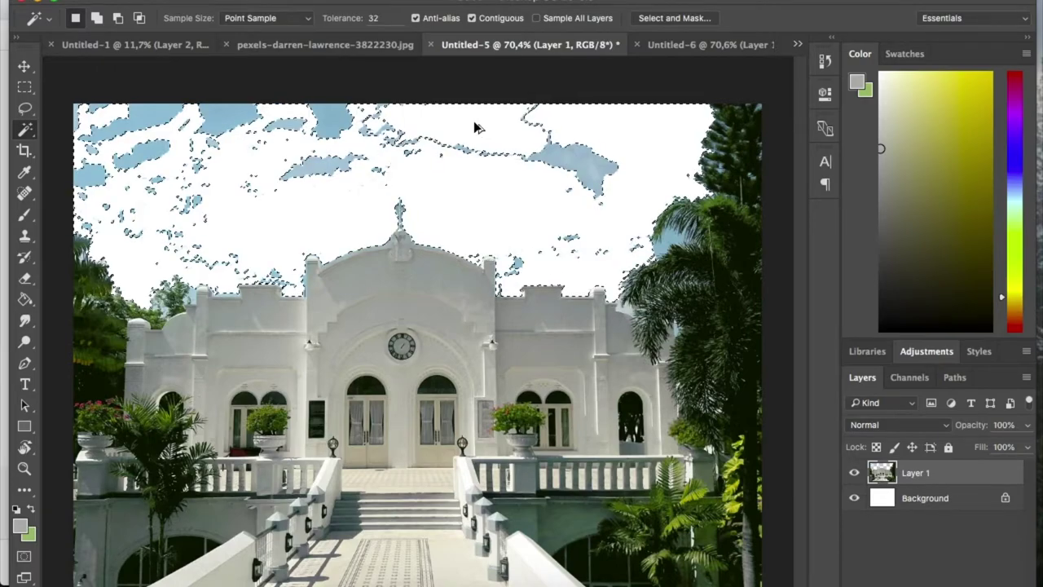
key("super+z")
key("super+d")
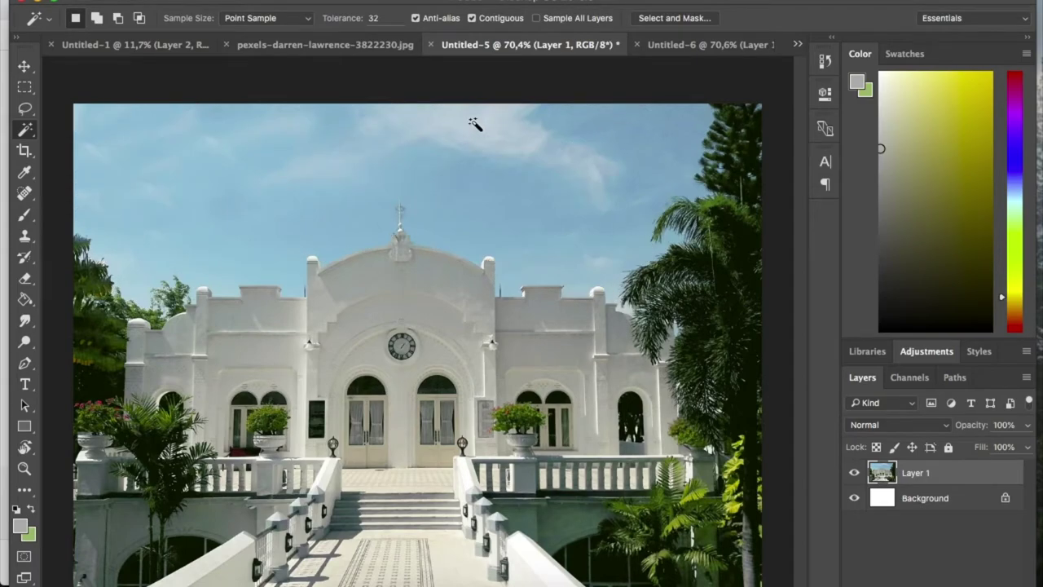
Start a Pen path at the photo's right edge and trace across the palm trees to the white building's right end
key("p")
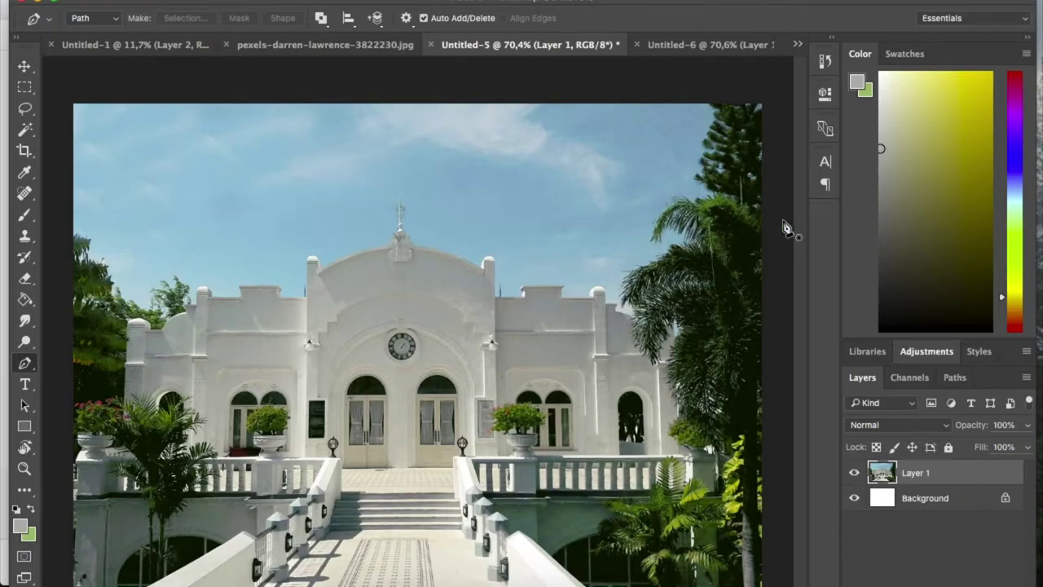
scroll(517, 340, "down", 3)
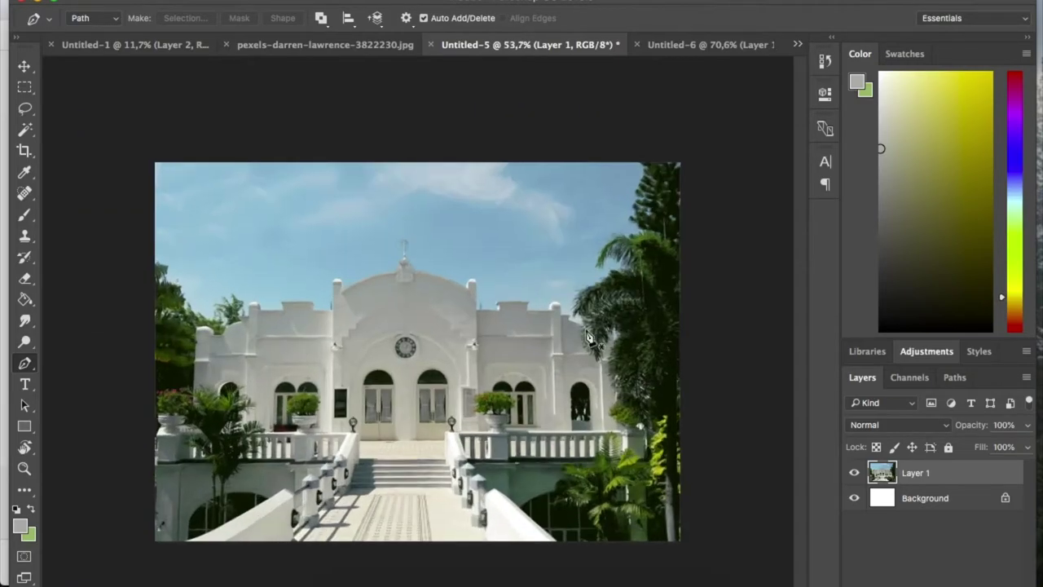
scroll(517, 340, "up", 1)
left_click(706, 356)
left_click(665, 276)
left_click_drag(628, 277, 617, 283)
left_click(605, 290)
left_click(591, 315)
Continue the path along the right wing's pillar cap and stepped parapet to the central facade's right pillar
scroll(535, 319, "up", 8)
left_click(689, 302)
left_click(683, 249)
left_click(651, 249)
left_click(639, 268)
left_click(638, 275)
left_click(543, 275)
left_click(403, 251)
left_click(409, 276)
left_click(317, 275)
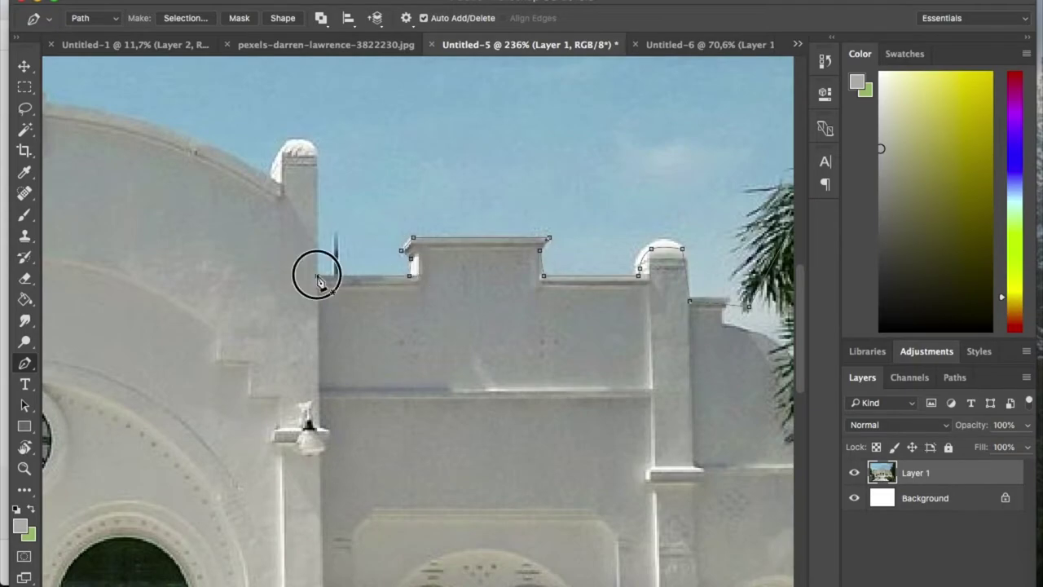
Extend the path around the central facade's right pillar, over the gable's right curve and around the rooftop ornament and spire
left_click(317, 155)
left_click_drag(351, 151, 571, 296)
scroll(522, 298, "up", 5)
left_click(527, 252)
left_click(493, 258)
scroll(521, 268, "up", 3)
left_click_drag(471, 273, 579, 205)
left_click(472, 273, "alt")
left_click(467, 263)
left_click(454, 260)
left_click(413, 196)
left_click(373, 270)
Trace the gable's left curve and the rounded cap of the central facade's left pillar
left_click_drag(240, 289, 144, 361)
left_click(241, 288, "alt")
left_click(234, 260)
left_click_drag(204, 246, 186, 248)
left_click(186, 274)
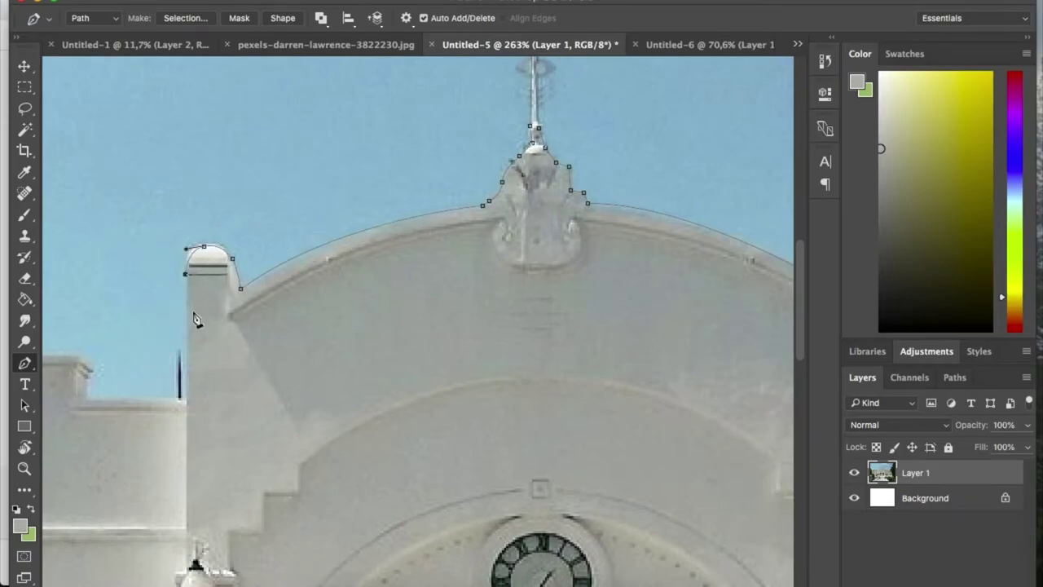
Continue the path along the left wing's stepped parapet to the next pillar's rounded cap
left_click_drag(91, 377, 422, 350)
left_click(424, 342)
left_click(406, 329)
left_click(266, 326)
left_click(266, 339)
left_click(269, 366)
left_click(162, 370)
left_click_drag(142, 335, 121, 331)
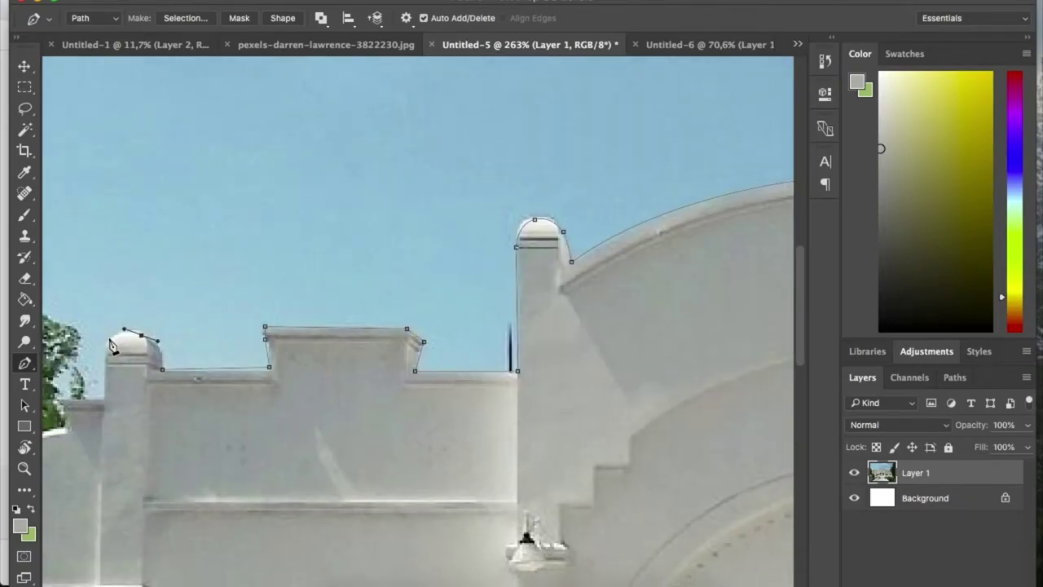
Trace the left wing's pillar, curved wall and outermost pillar down its outer edge
left_click(408, 356)
left_click(360, 354)
left_click(361, 362)
left_click(366, 384)
left_click_drag(275, 447, 244, 499)
left_click(275, 447, "alt")
left_click(235, 447)
left_click_drag(211, 412, 191, 408)
left_click_drag(306, 363, 553, 209)
left_click_drag(398, 285, 403, 331)
left_click(396, 427)
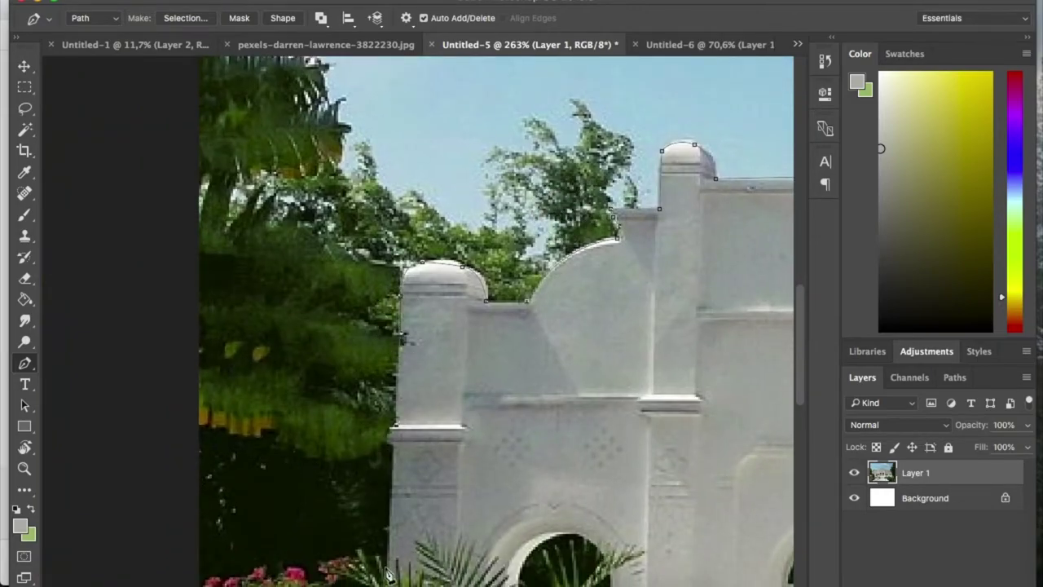
Finish the path past the left plants and around the lower building, then convert it to a selection
left_click(386, 569)
left_click_drag(425, 550, 476, 255)
left_click(225, 285)
scroll(226, 291, "down", 5)
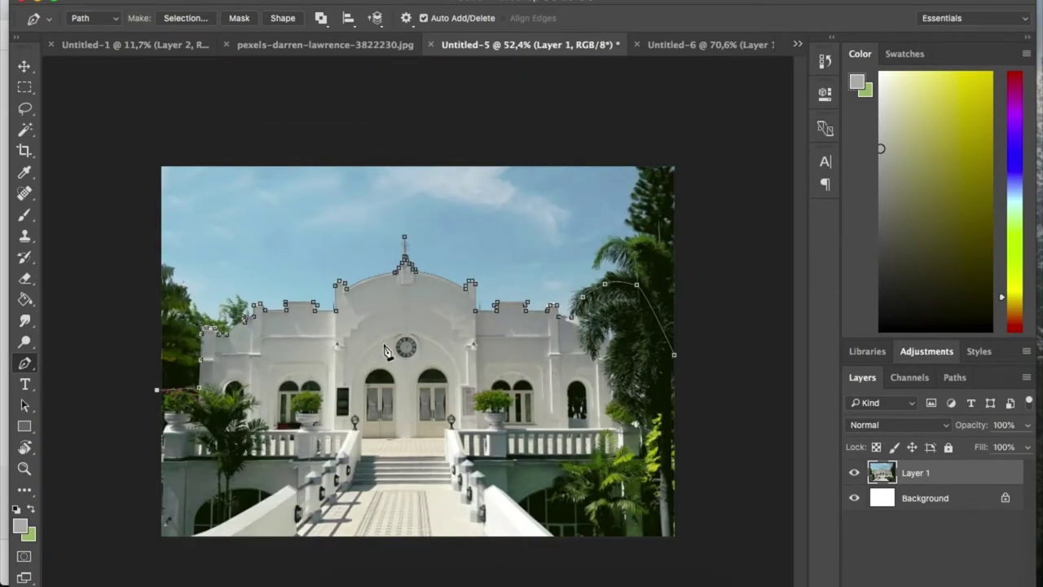
left_click(674, 460)
right_click(617, 367)
left_click(657, 433)
key("Return")
Copy the selected building to a new layer and hide Layer 1 and the Background
key("super+j")
left_click(855, 498)
left_click(855, 524)
Move the building cut-out into Untitled-1, scale it to about 234% and place it over the statue's base
key("v")
left_click_drag(436, 361, 574, 283)
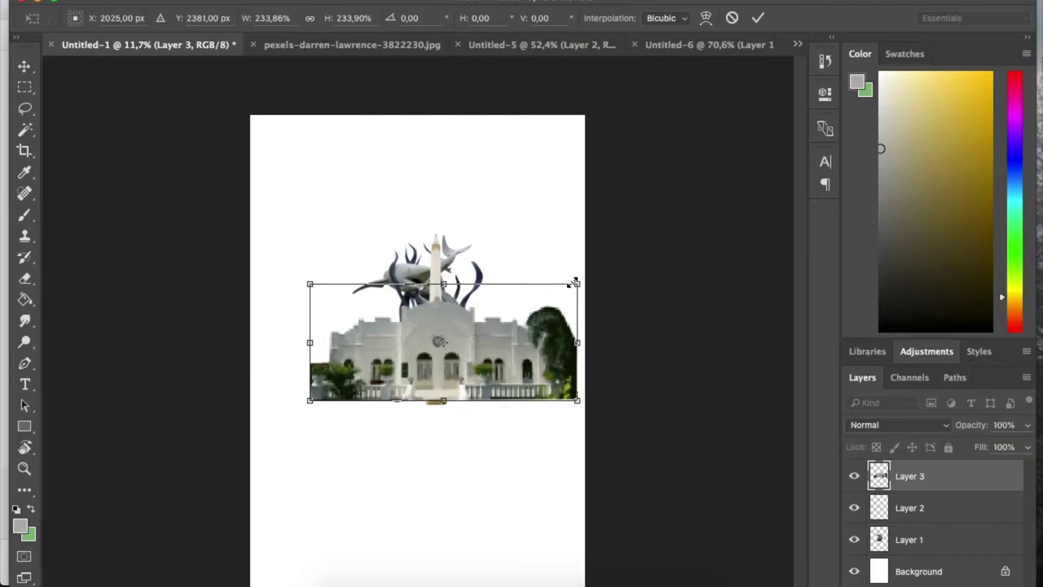
key("Return")
left_click_drag(495, 369, 470, 445)
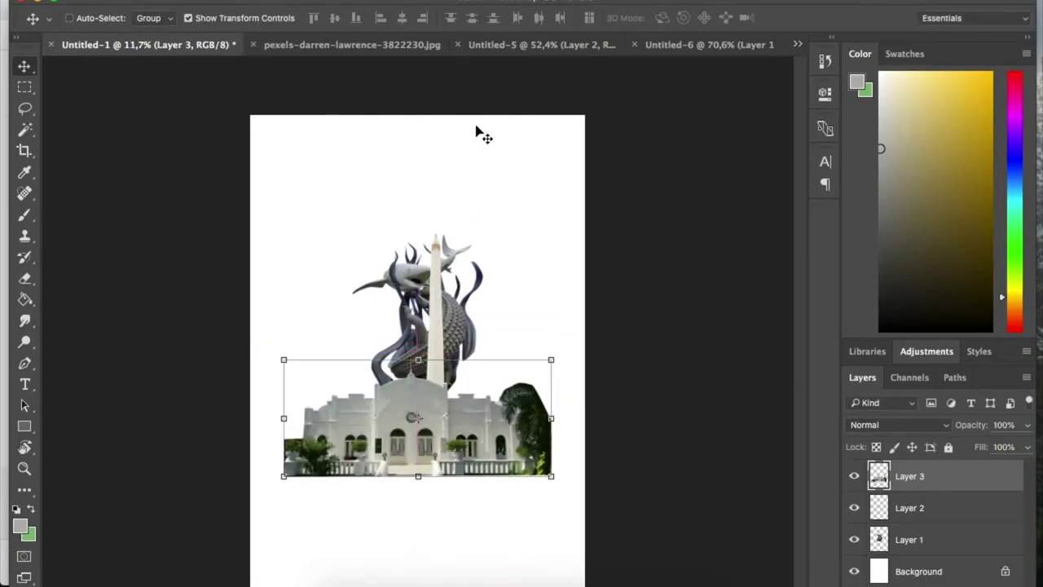
Close the Untitled-5 document without saving and switch to the Untitled-6 rock mountain photo
left_click(374, 47)
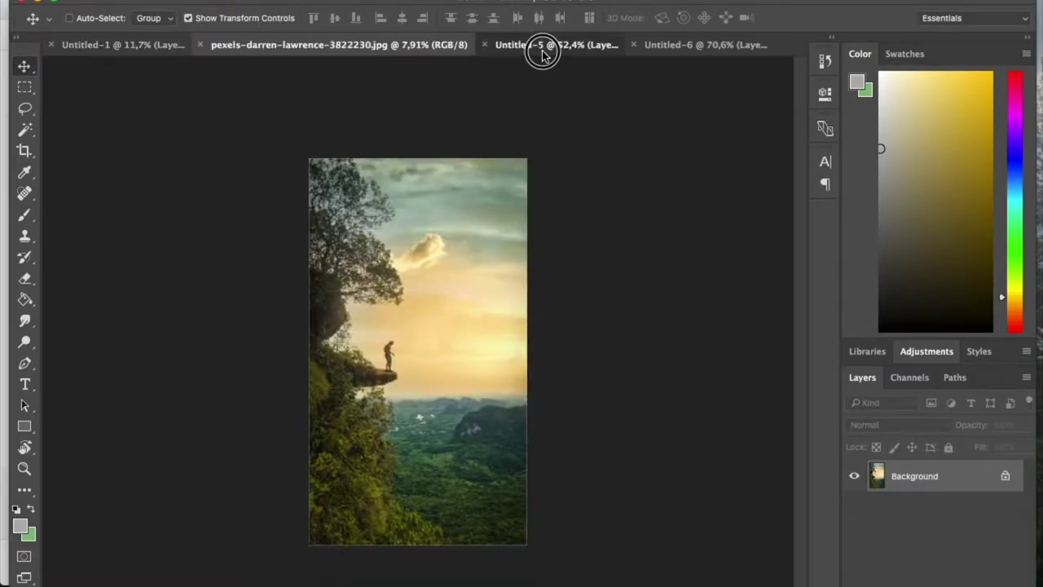
left_click(541, 49)
left_click(431, 45)
left_click(465, 205)
left_click(610, 49)
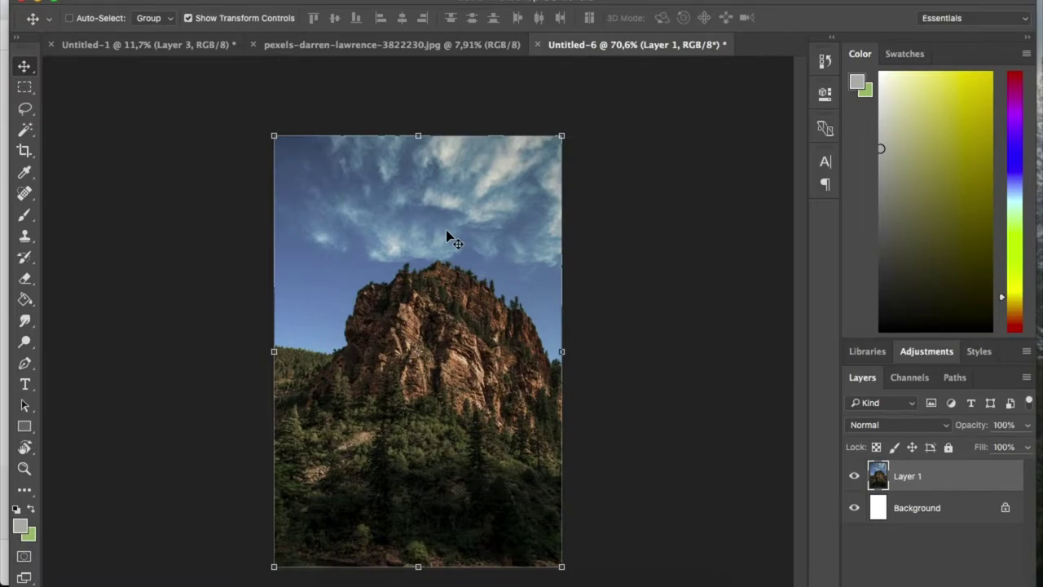
Start a Pen path on the rock mountain and trace up its right slope
scroll(451, 344, "up", 5)
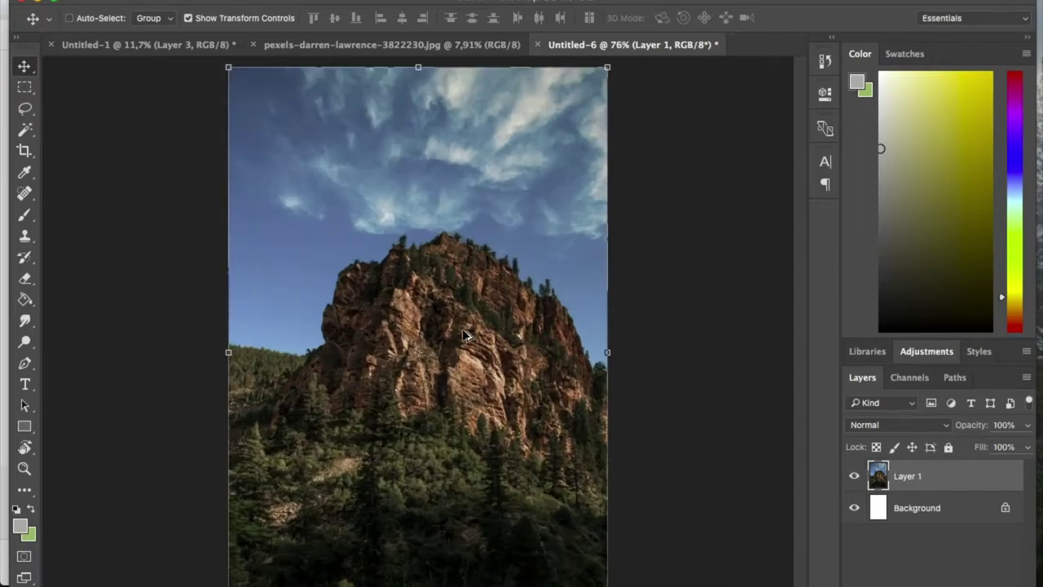
scroll(406, 291, "down", 2)
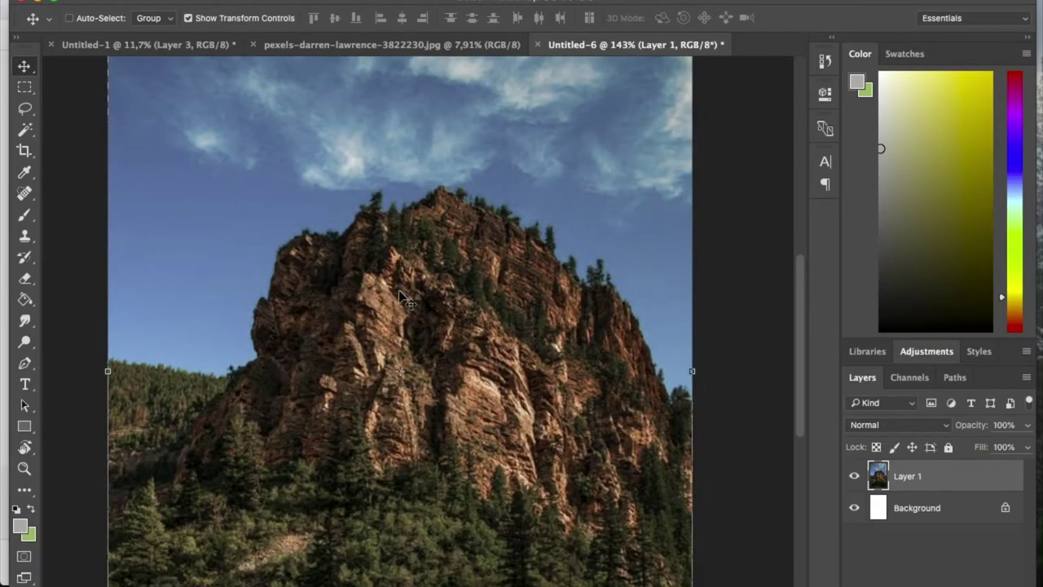
key("p")
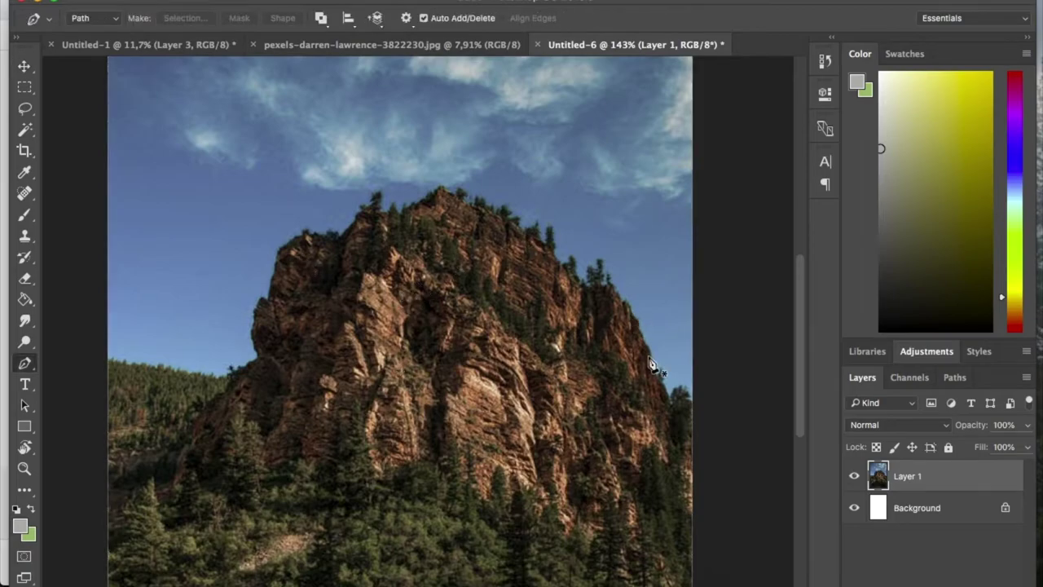
scroll(665, 381, "up", 3)
left_click(621, 360)
left_click(610, 331)
left_click_drag(593, 307, 582, 296)
left_click(579, 265)
left_click_drag(564, 233, 557, 225)
left_click(553, 202)
left_click(542, 185)
Continue the path over the mountain's summit and down its steep left face
left_click_drag(540, 155, 605, 413)
key("space")
left_click(586, 372)
left_click_drag(572, 362, 562, 352)
left_click_drag(543, 313, 530, 309)
left_click_drag(519, 313, 497, 308)
left_click_drag(408, 246, 440, 335)
left_click_drag(297, 444, 460, 222)
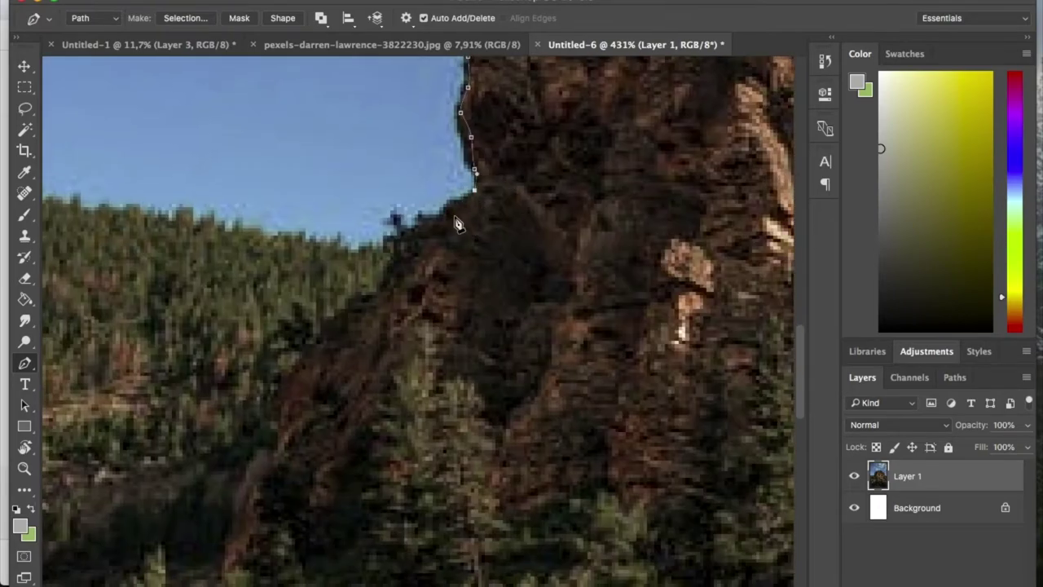
Extend the path down the mountain's lower left slope along the edge of the forested hill
scroll(401, 277, "down", 10)
scroll(289, 398, "up", 8)
left_click_drag(323, 315, 273, 367)
left_click_drag(266, 392, 253, 405)
left_click_drag(231, 419, 224, 434)
scroll(218, 451, "down", 6)
scroll(321, 454, "up", 2)
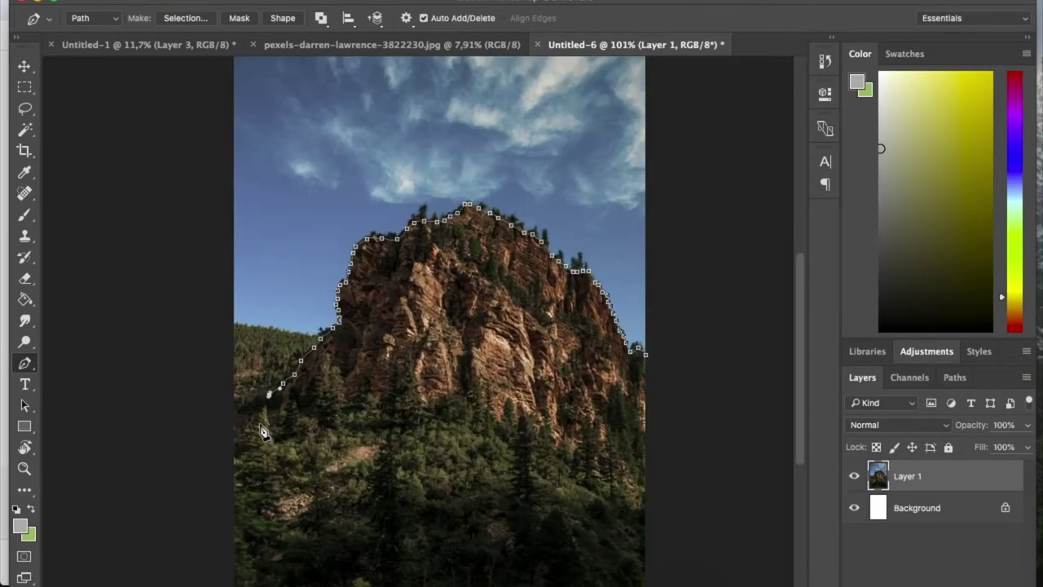
Close the path around the forested base of the mountain and convert it to a selection
scroll(220, 441, "down", 4)
left_click(283, 538)
left_click(539, 542)
left_click(578, 454)
left_click(568, 364)
left_click(528, 364)
key("super+Return")
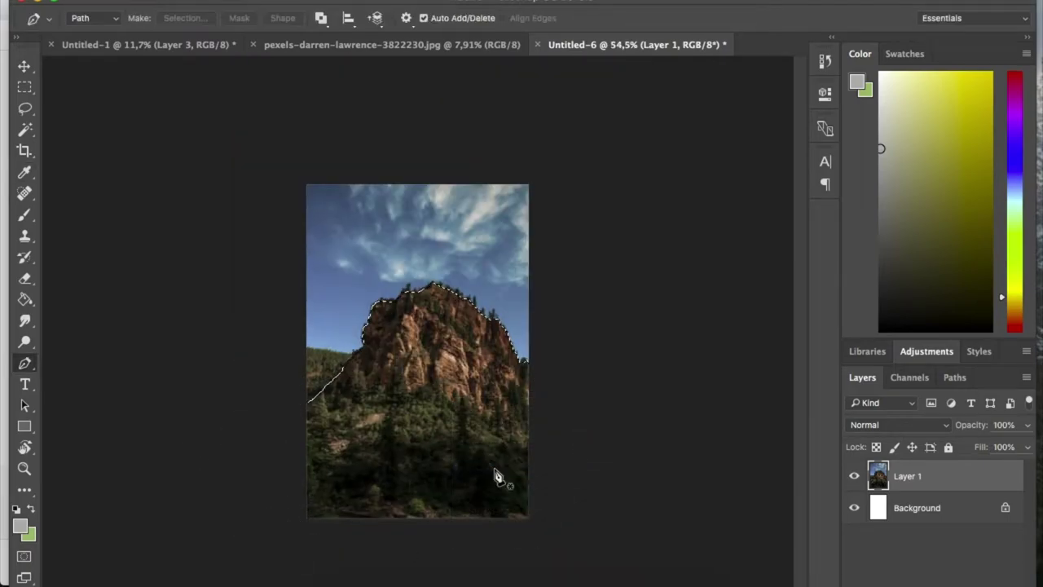
Copy the selected mountain to a new layer, hide the original photo layer and move the cut-out into Untitled-1
key("super+j")
left_click(854, 508)
key("v")
left_click_drag(444, 396, 377, 158)
Rotate the mountain cut-out 180 degrees, enlarge it to about 386% and place it over the statue
type("90")
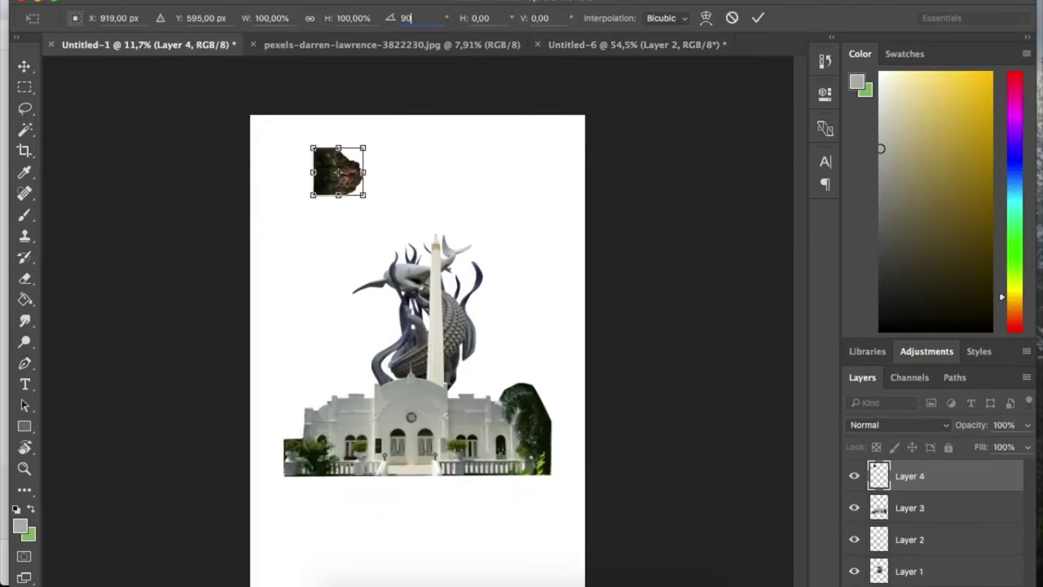
left_click(415, 16)
type("180")
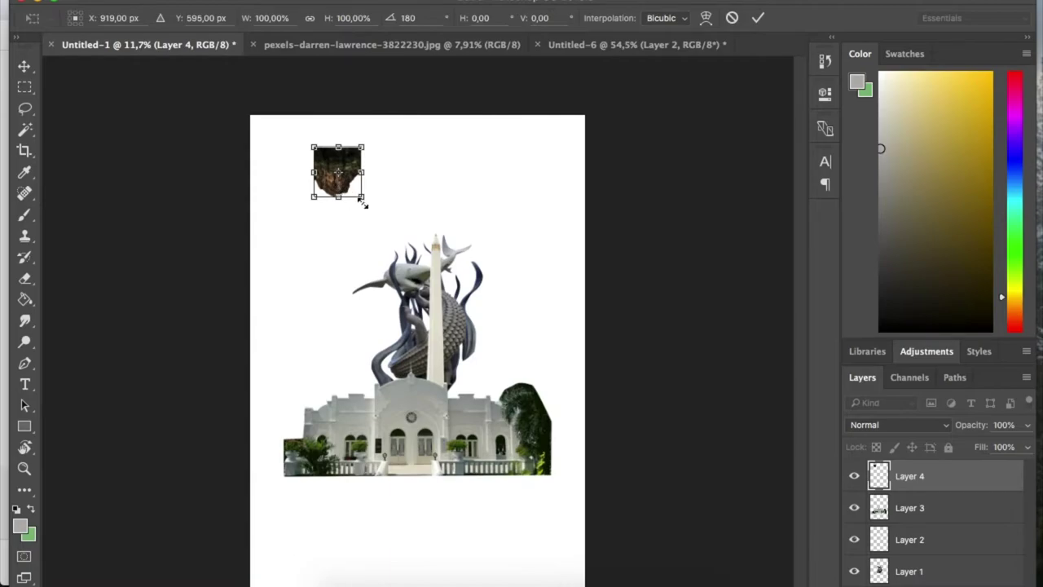
left_click_drag(362, 197, 465, 358)
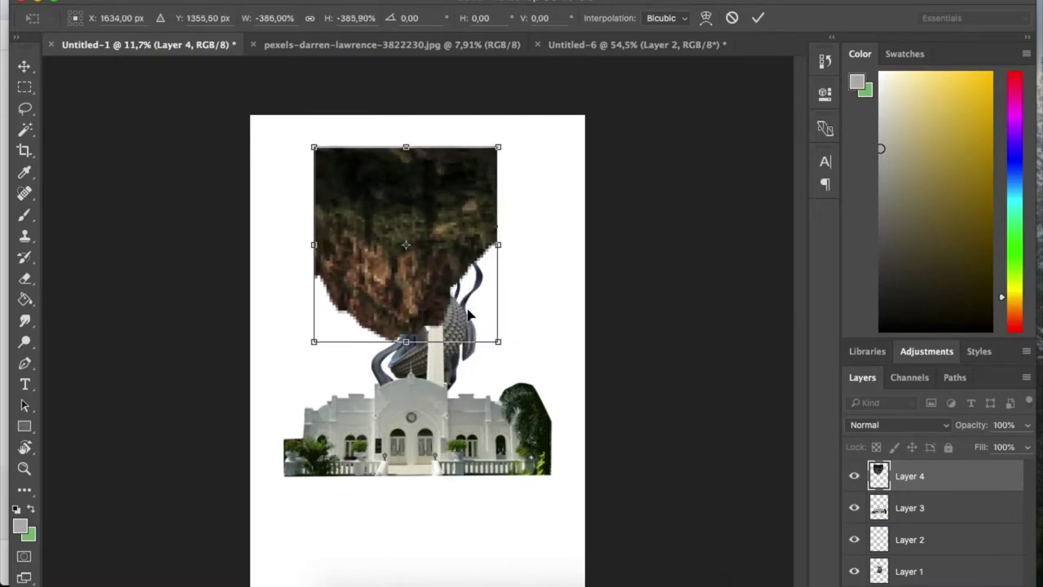
left_click_drag(444, 199, 466, 298)
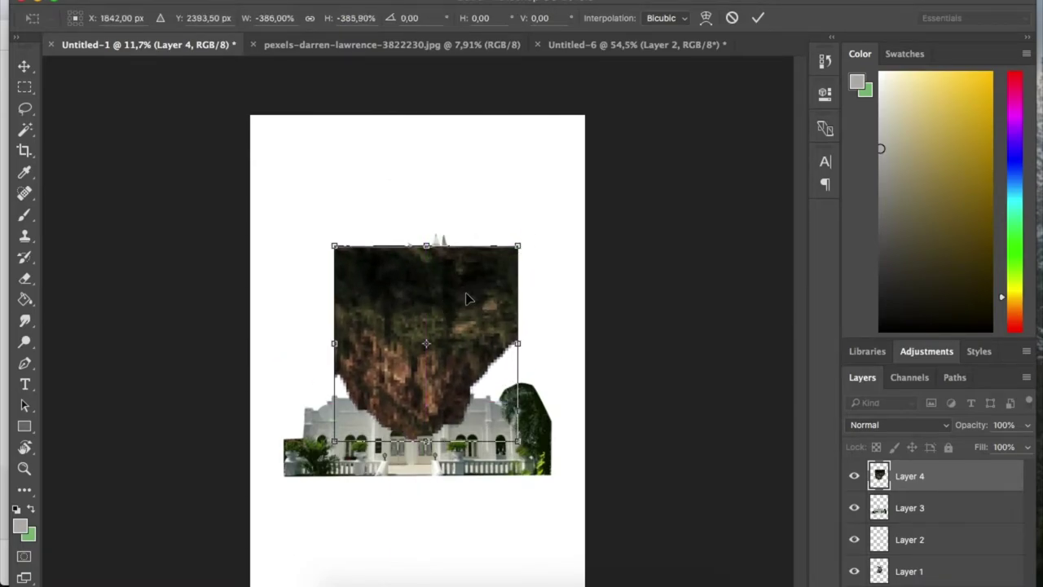
key("Return")
Shift the upside-down mountain lower over the building and scale it down slightly
left_click_drag(429, 293, 419, 322)
mouse_move(508, 274)
left_mouse_down()
mouse_move(532, 246)
mouse_move(506, 276)
left_mouse_up()
left_click_drag(325, 276, 341, 294)
key("Return")
Erase at the inverted mountain's upper left corner with a soft 108 px Eraser at 0% hardness, trying a lower opacity
key("e")
right_click(336, 313)
left_click_drag(441, 353, 467, 353)
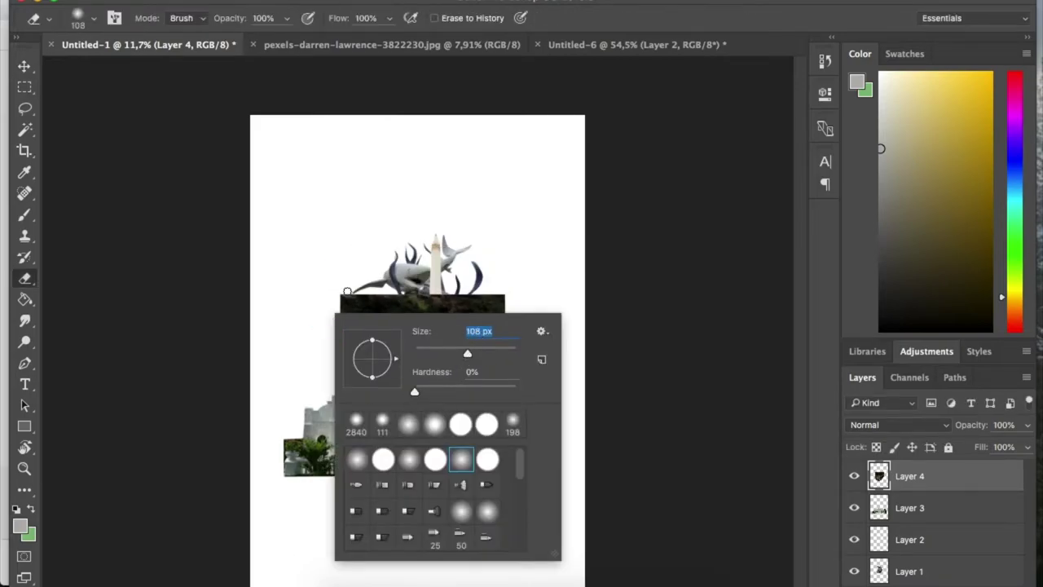
left_click(347, 296)
left_click(287, 18)
left_click_drag(289, 37, 261, 37)
left_click_drag(334, 304, 342, 296)
left_click(287, 18)
left_click_drag(285, 37, 315, 39)
Enlarge the Eraser brush and soften the inverted mountain's straight top and side edges
right_click(343, 301)
left_click_drag(477, 345, 495, 344)
mouse_move(358, 295)
left_mouse_down()
mouse_move(336, 324)
mouse_move(336, 389)
mouse_move(318, 266)
mouse_move(361, 114)
left_mouse_up()
scroll(336, 388, "up", 5)
scroll(361, 115, "up", 3)
scroll(361, 114, "right", 4)
mouse_move(253, 222)
left_mouse_down()
mouse_move(676, 237)
mouse_move(663, 334)
mouse_move(670, 413)
mouse_move(664, 426)
mouse_move(652, 296)
mouse_move(538, 259)
mouse_move(249, 258)
left_mouse_up()
scroll(408, 329, "down", 5)
Enlarge the softened mountain cut-out slightly with Free Transform
key("super+t")
left_click_drag(529, 283, 554, 259)
key("Return")
Reorder the mountain's Layer 4 so it sits beneath Layer 2 and above Layer 1
key("v")
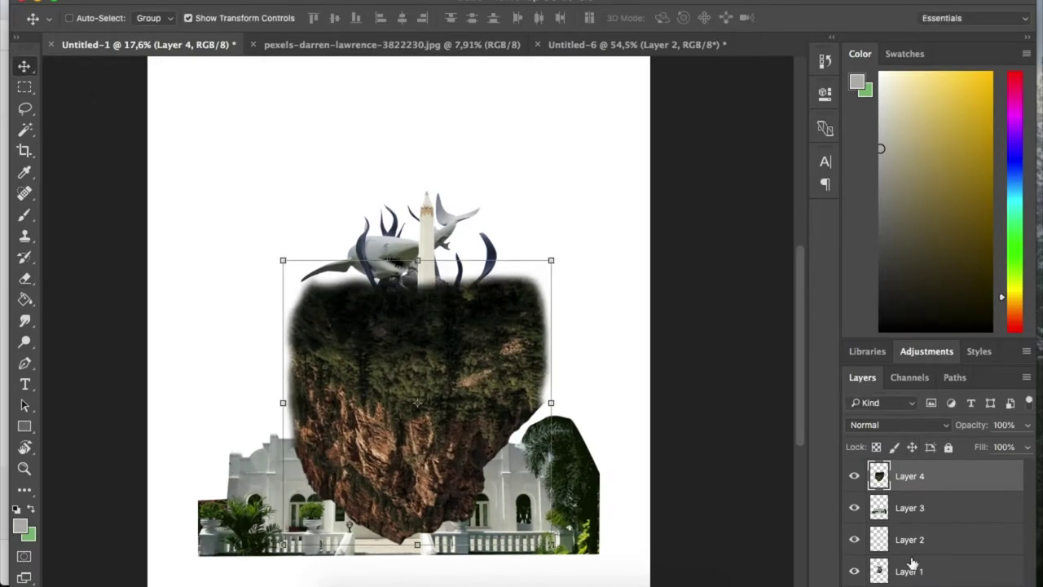
left_click(910, 568)
left_click_drag(926, 478, 924, 577)
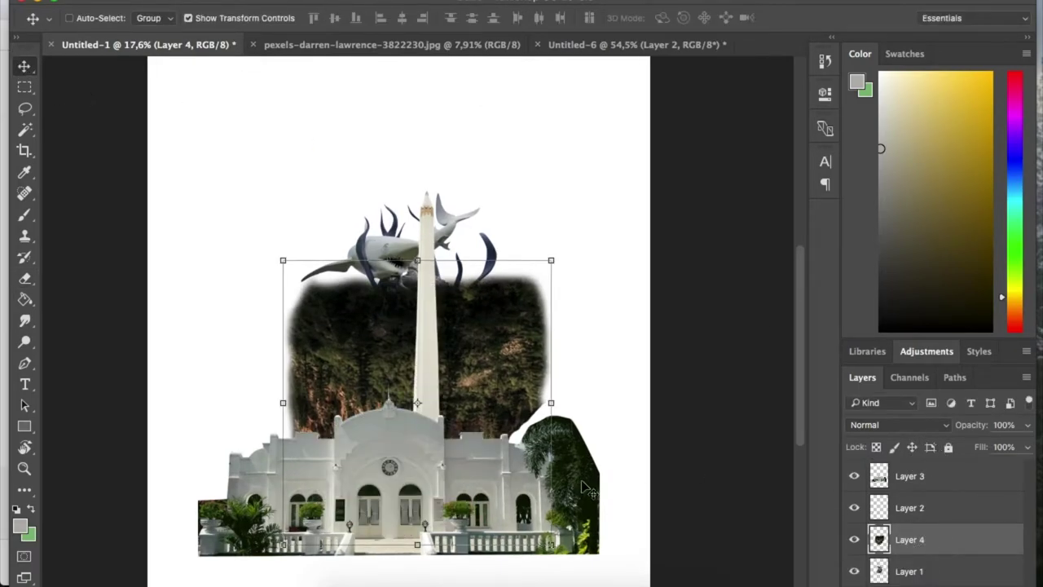
Move the inverted mountain up slightly with Free Transform and reorder the statue's Layer 1 above Layer 4
key("super+t")
left_click_drag(434, 353, 429, 330)
left_click(924, 535)
key("Return")
left_click_drag(919, 571, 920, 539)
Resize the shark and crocodile statue with Free Transform and place it above the mountain's upper edge
key("ctrl+t")
left_click_drag(501, 191, 396, 302)
left_click_drag(394, 388, 445, 265)
left_click_drag(467, 180, 506, 127)
left_click_drag(357, 318, 324, 360)
key("Return")
Select the white building, shrink it with Free Transform and place it on the mountain's upper part in front of the statue
right_click(423, 441)
left_click(434, 447)
left_click_drag(412, 455, 433, 286)
left_click_drag(619, 213, 439, 346)
left_click_drag(394, 357, 477, 337)
left_click_drag(521, 369, 531, 373)
left_click_drag(302, 372, 292, 379)
left_click_drag(431, 340, 435, 314)
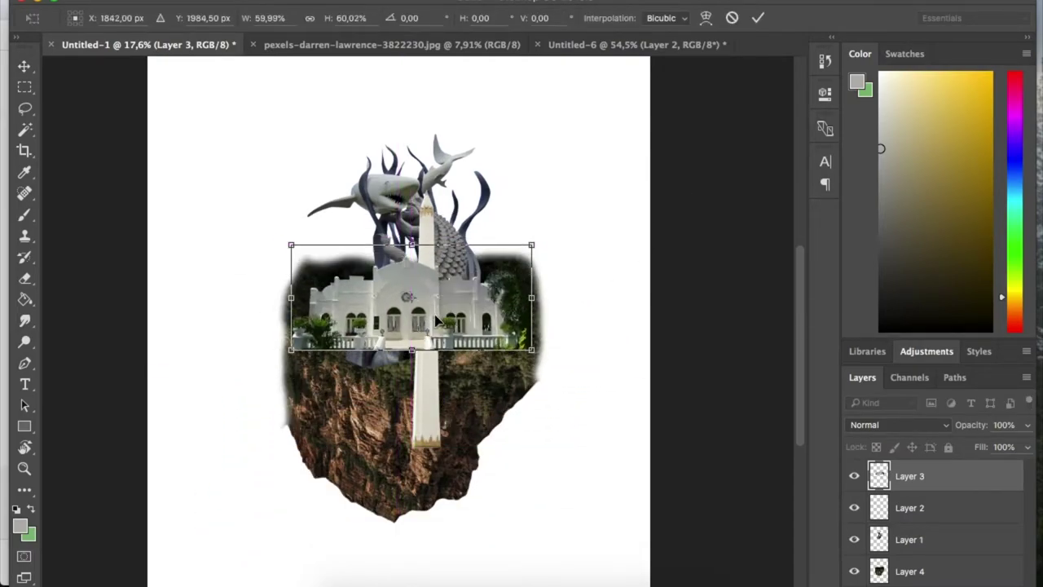
key("Return")
Select the monument, scale it to about 58% and place it behind the building's left half, beside the statue
right_click(426, 381)
left_click(434, 390)
left_click_drag(428, 393, 517, 261)
left_click_drag(519, 62, 359, 186)
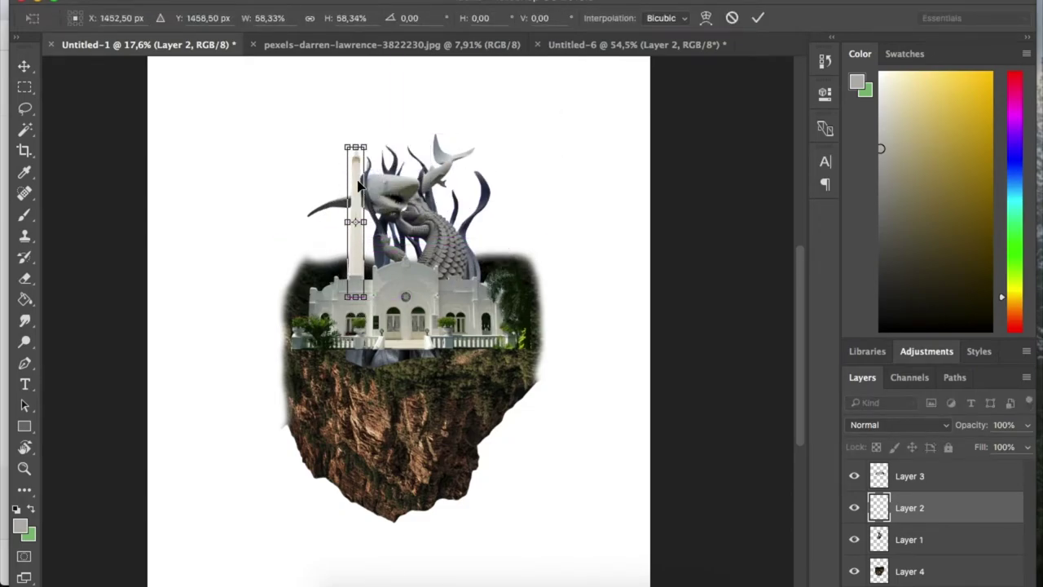
key("Return")
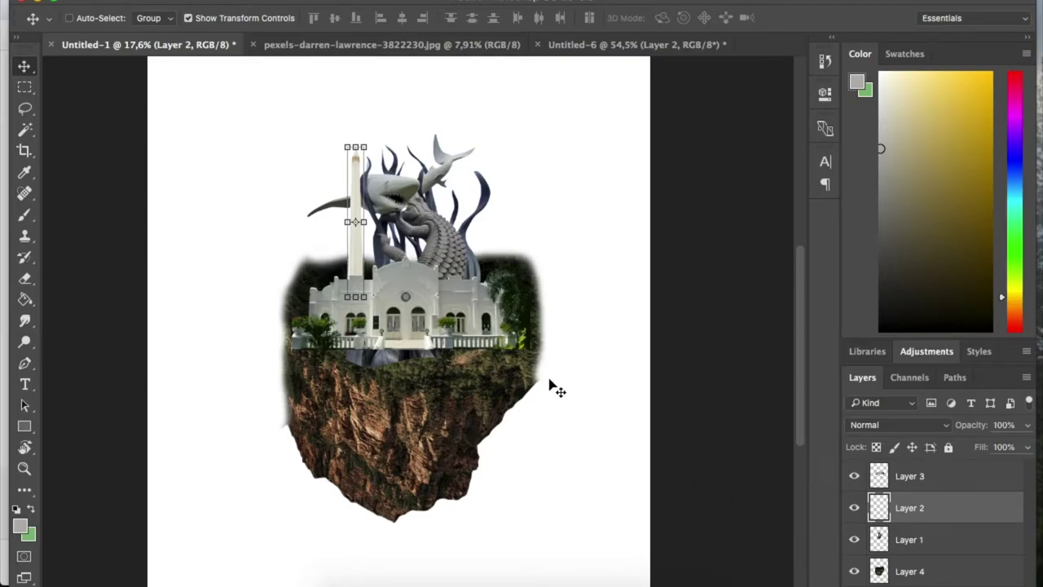
Switch to Google Chrome, look for a forest photo on Pexels and copy the green pine forest image under a cloudy sky
scroll(549, 380, "up", 5)
scroll(540, 349, "down", 3)
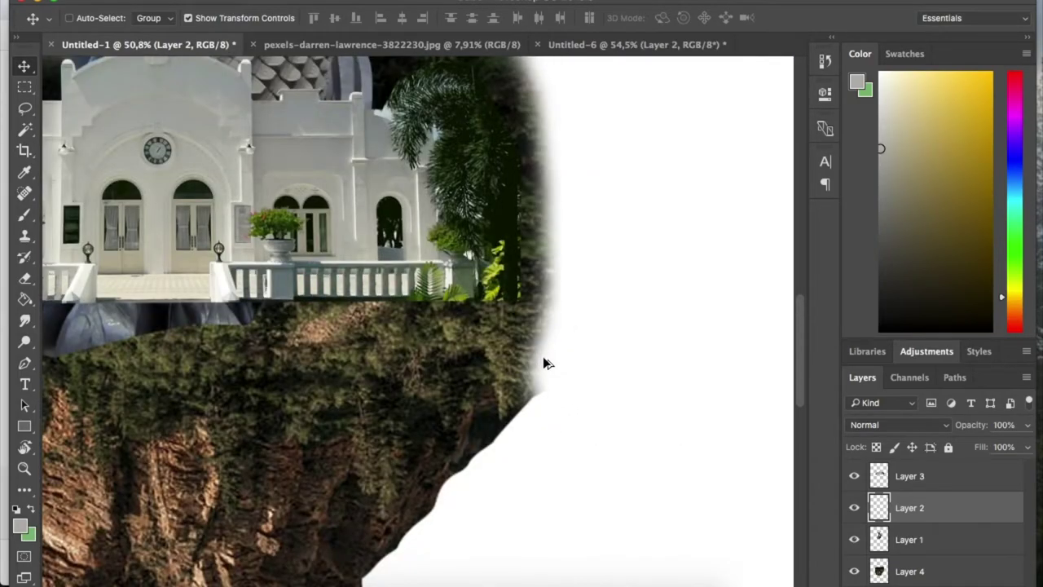
scroll(493, 371, "down", 2)
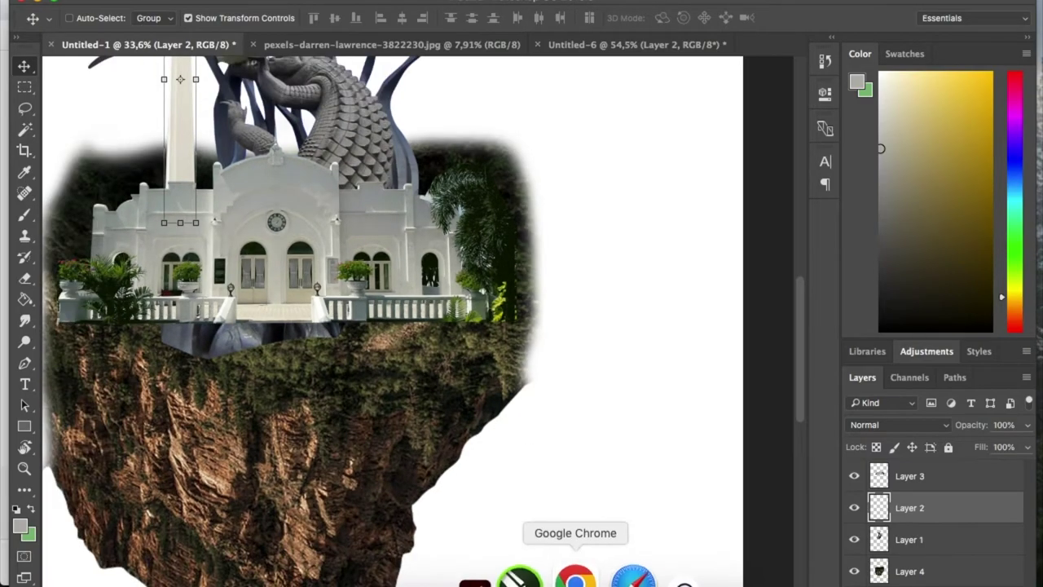
left_click(574, 577)
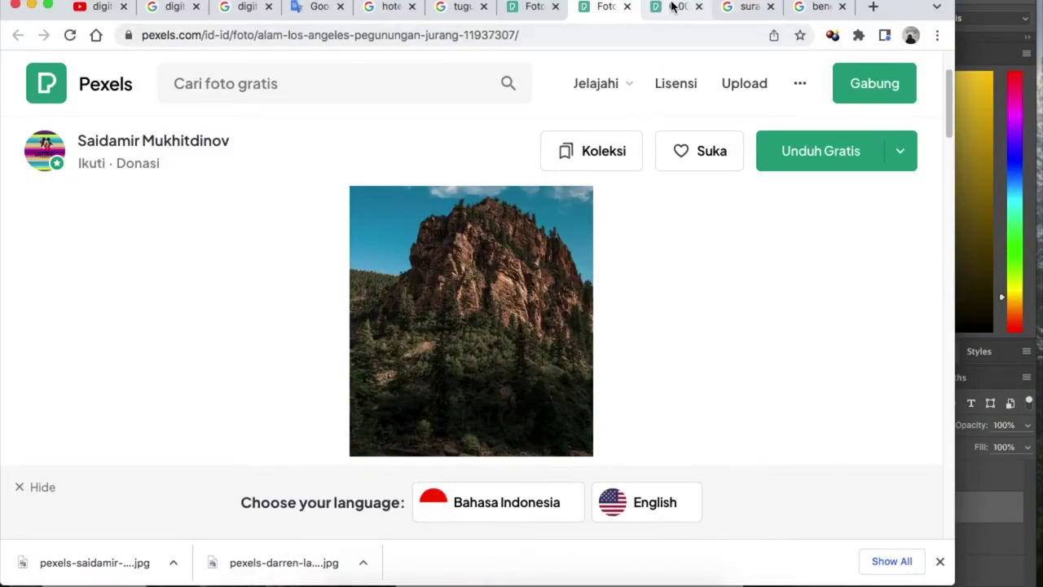
left_click(545, 7)
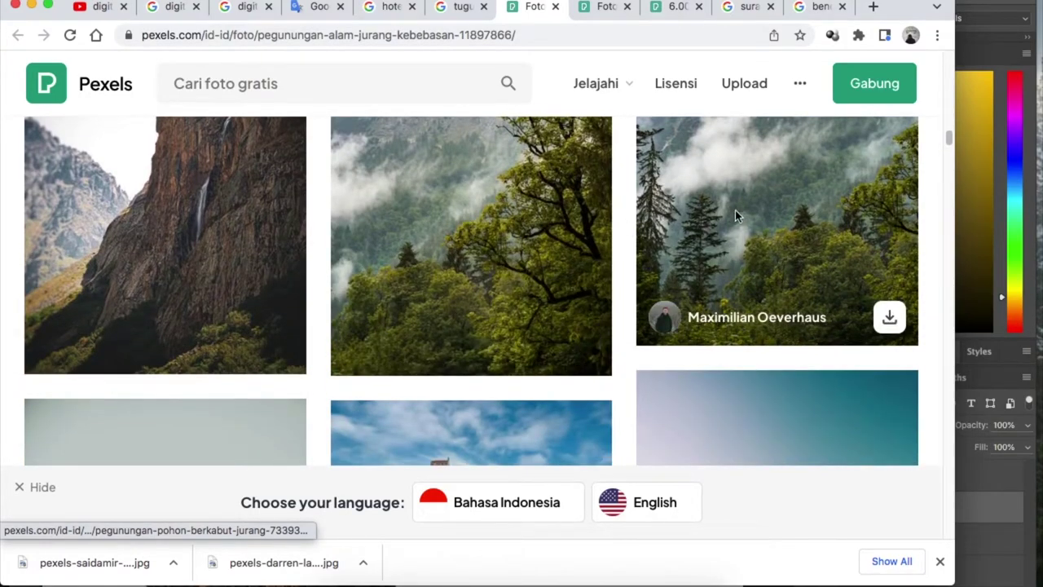
scroll(538, 282, "up", 15)
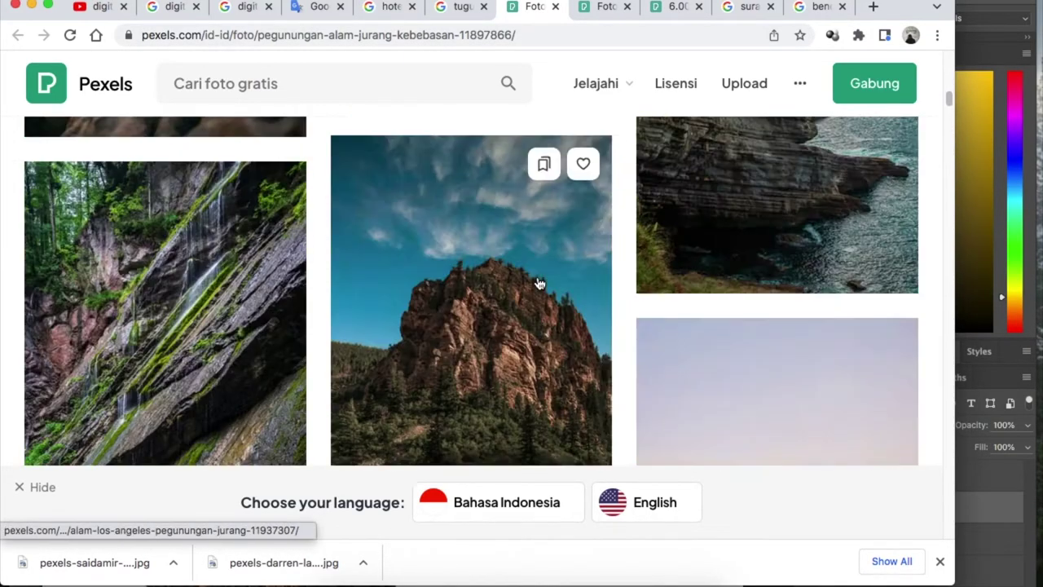
scroll(538, 282, "up", 10)
left_click(244, 92)
type("fot")
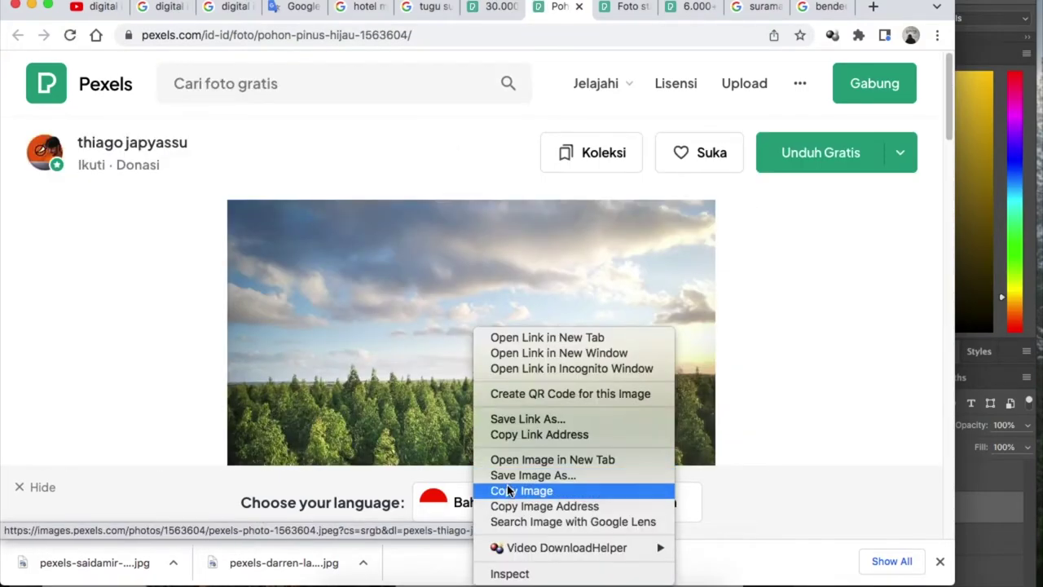
left_click(522, 491)
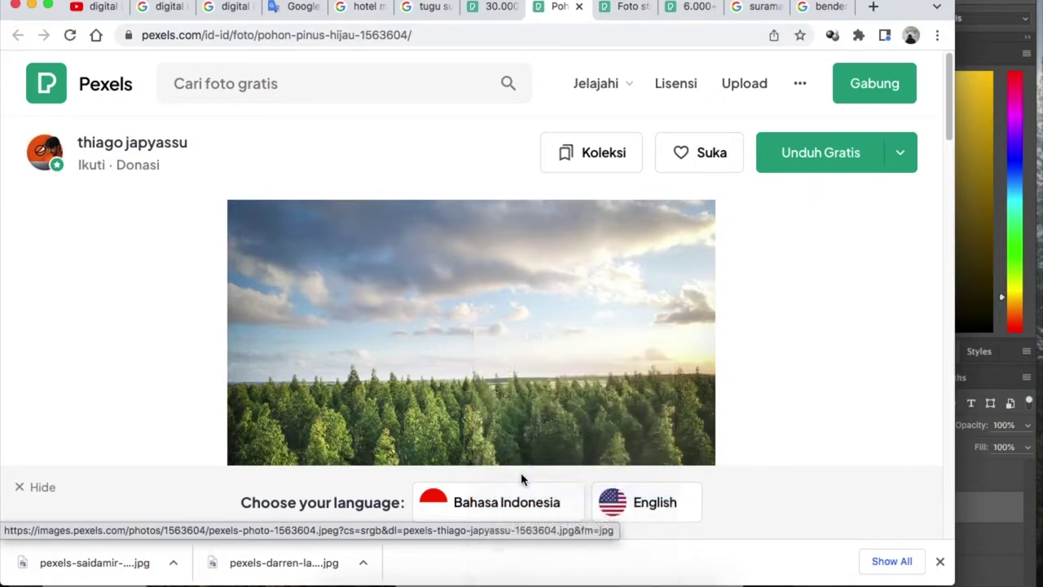
Switch back to Photoshop, paste the forest image into a new document and bring it into Untitled-1 behind the building
left_click(501, 575)
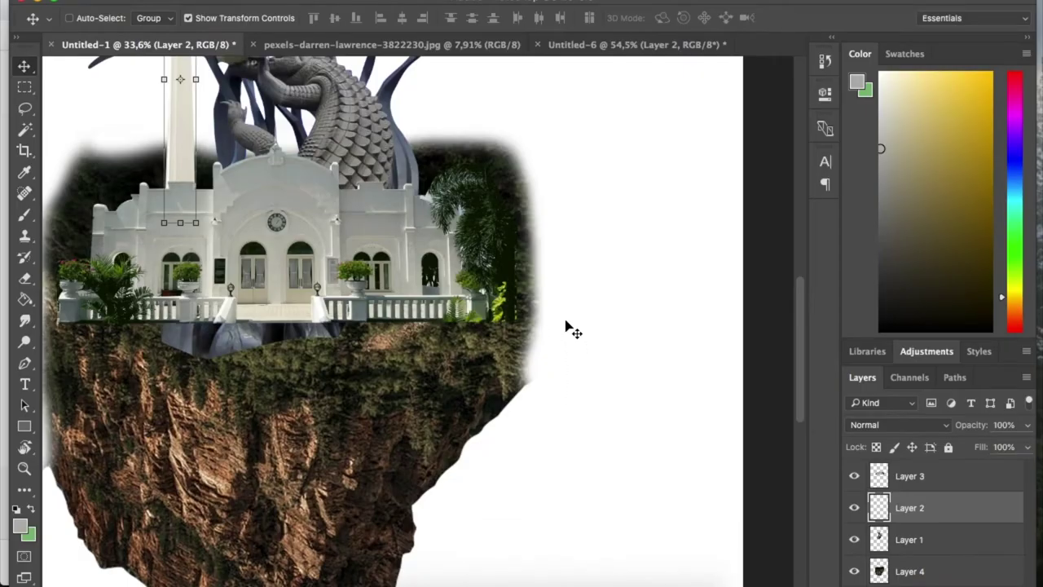
key("super+n")
key("Return")
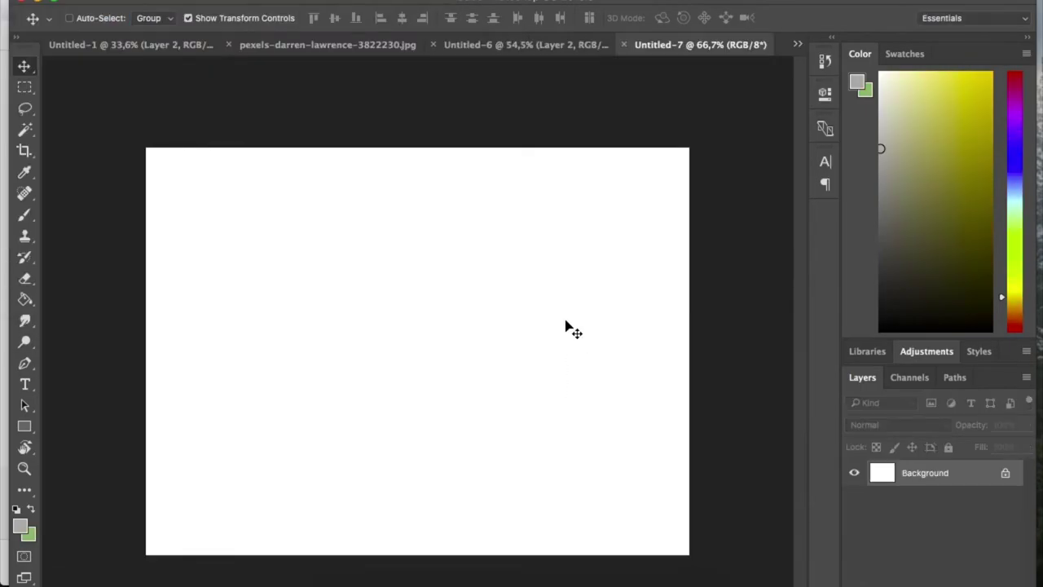
key("super+v")
key("Return")
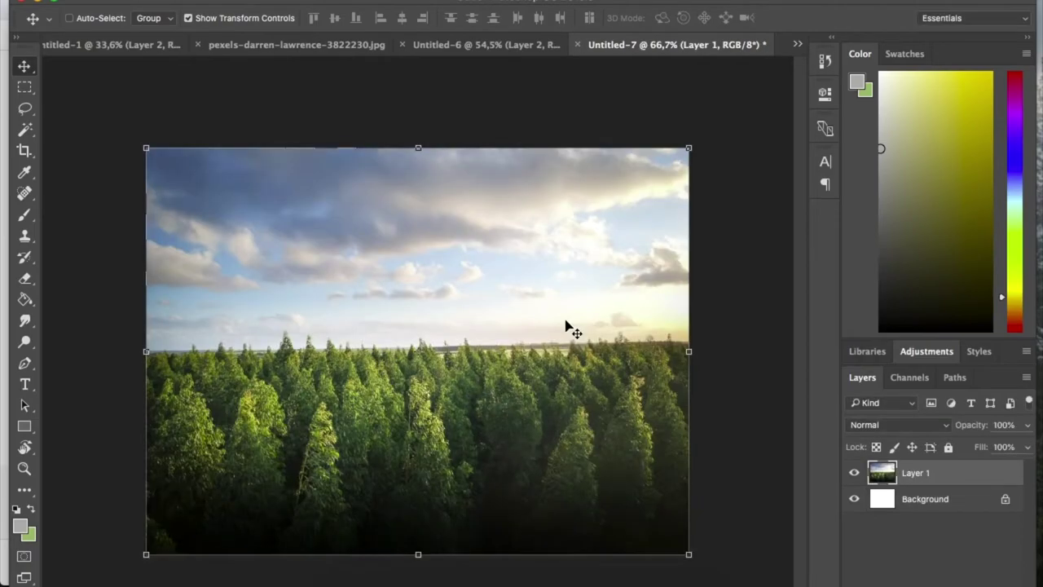
left_click_drag(391, 427, 141, 52)
left_click_drag(447, 258, 447, 258)
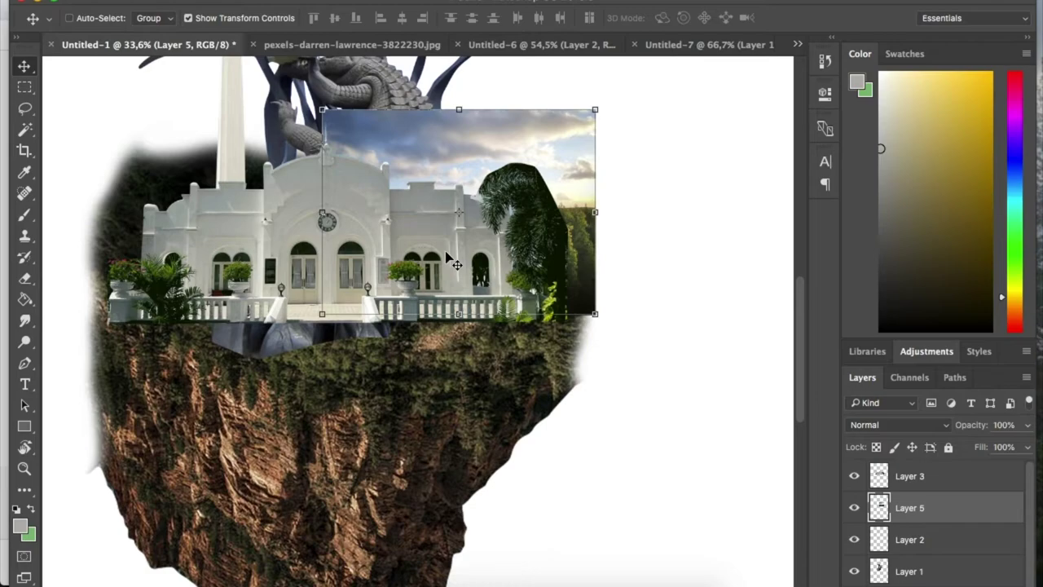
Move the forest image away from the building and erase its sky with a soft Eraser
mouse_move(563, 156)
left_mouse_down()
mouse_move(654, 139)
mouse_move(694, 149)
mouse_move(677, 117)
mouse_move(720, 374)
mouse_move(701, 394)
mouse_move(543, 380)
mouse_move(614, 412)
mouse_move(526, 433)
mouse_move(750, 435)
mouse_move(470, 435)
mouse_move(664, 435)
mouse_move(497, 447)
left_mouse_up()
key("e")
key("ctrl+0")
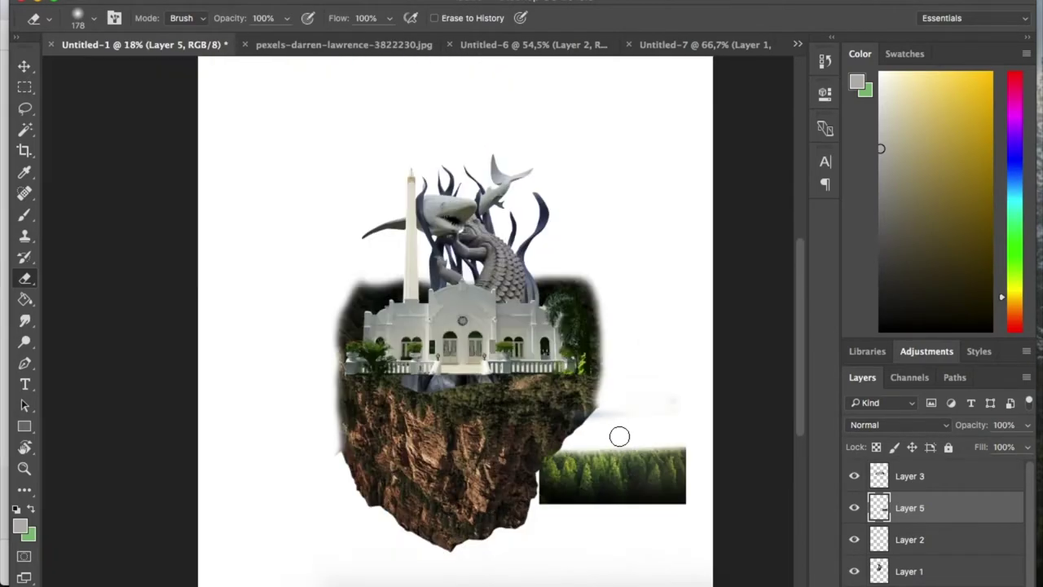
Move the forest strip behind the building and resize it with Free Transform to span the mountain's width
key("ctrl+t")
left_click_drag(543, 396, 394, 286)
left_click_drag(624, 453, 559, 332)
mouse_move(621, 387)
left_mouse_down()
mouse_move(611, 391)
mouse_move(603, 366)
left_mouse_up()
key("Return")
Soften the forest's outer edges with a 332 px Eraser at 45% opacity
key("e")
left_click_drag(620, 267, 587, 212)
right_click(587, 211)
left_click(745, 251)
mouse_move(414, 202)
left_mouse_down()
mouse_move(387, 170)
mouse_move(395, 228)
mouse_move(315, 304)
mouse_move(321, 392)
mouse_move(312, 303)
mouse_move(317, 398)
mouse_move(557, 397)
mouse_move(636, 354)
mouse_move(635, 287)
left_mouse_up()
left_click_drag(285, 37, 243, 39)
mouse_move(624, 342)
left_mouse_down()
mouse_move(633, 298)
mouse_move(615, 280)
mouse_move(628, 346)
left_mouse_up()
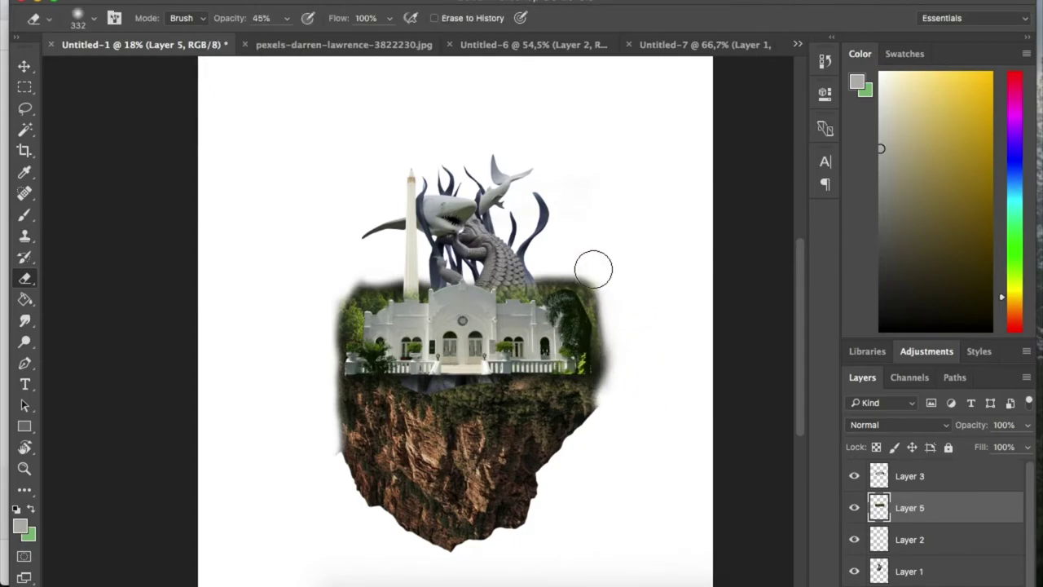
Reposition the forest layer behind the building and enlarge it with Free Transform to cover the mountain's dark top
scroll(377, 326, "up", 4)
key("v")
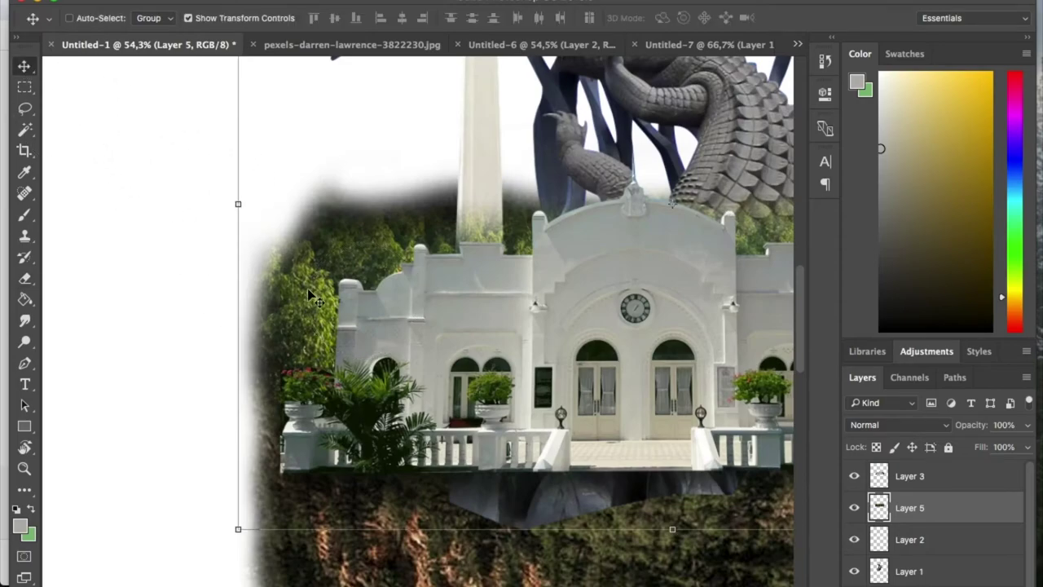
mouse_move(303, 303)
left_mouse_down()
mouse_move(269, 303)
mouse_move(267, 293)
left_mouse_up()
scroll(368, 303, "down", 5)
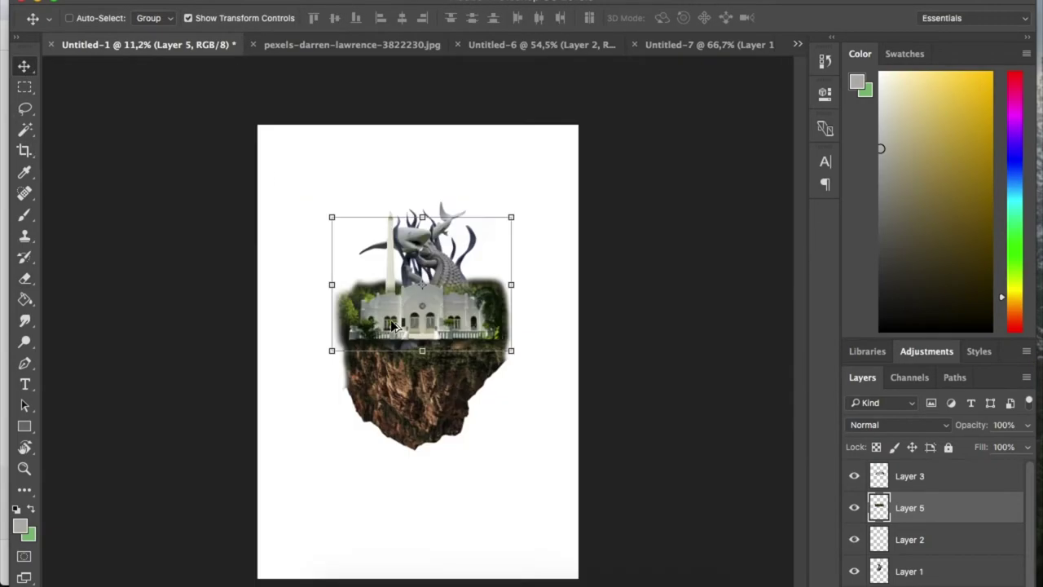
scroll(494, 314, "up", 4)
left_click_drag(567, 443, 655, 507)
scroll(563, 331, "down", 2)
left_click_drag(563, 331, 553, 335)
scroll(461, 380, "down", 2)
left_click_drag(369, 113, 370, 76)
left_click_drag(508, 400, 511, 367)
key("Return")
Soften the forest's upper edge around the statue with a 71 px Eraser at 45% opacity
key("e")
scroll(467, 229, "up", 10)
right_click(477, 214)
left_click_drag(630, 242, 618, 242)
left_click(467, 245)
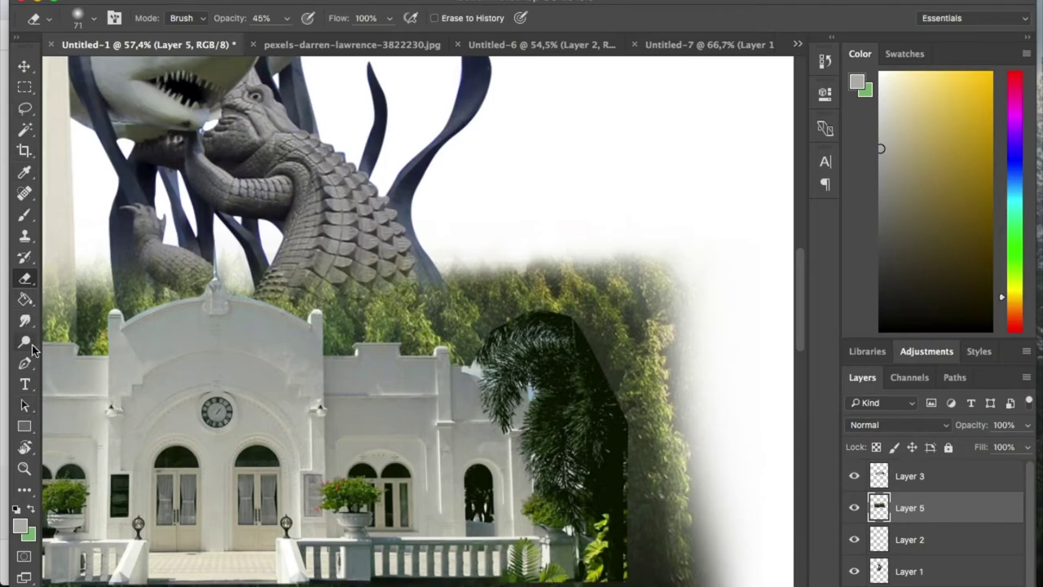
Set the Clone Stamp to an 89 px brush at 100% hardness and try cloning foliage along the forest's upper right edge
left_click(24, 235)
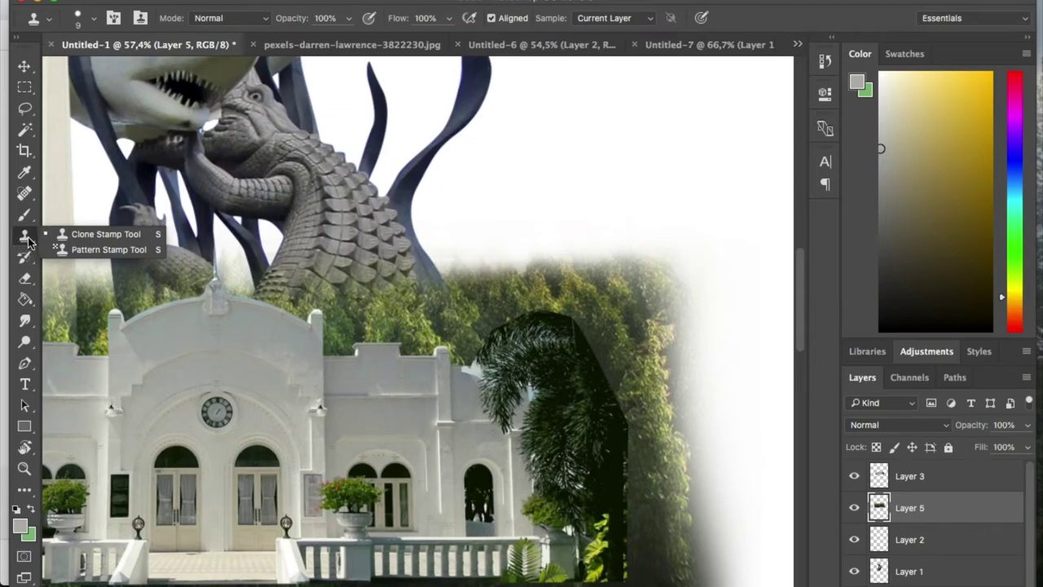
left_click(84, 236)
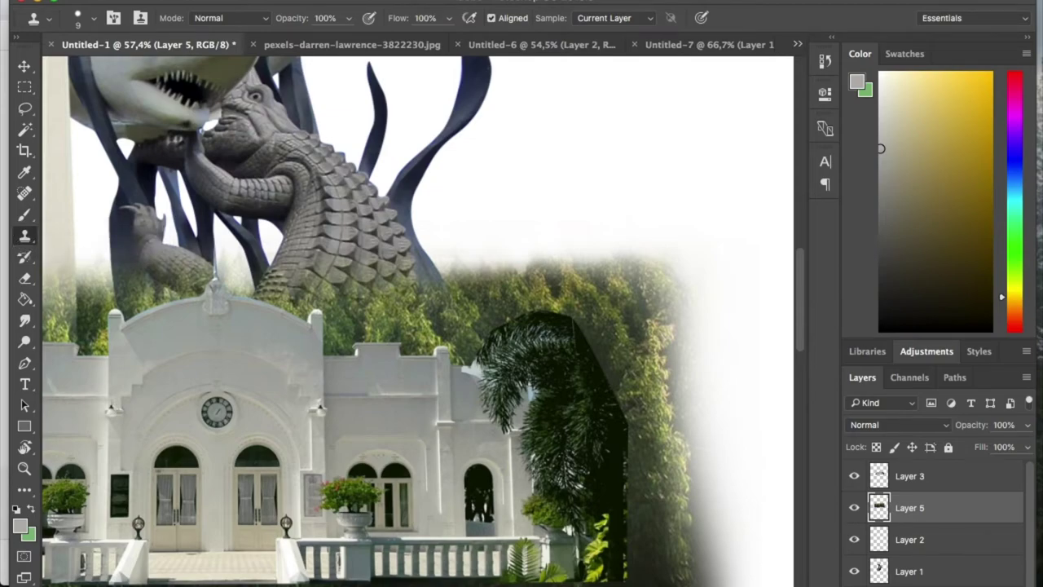
right_click(554, 300)
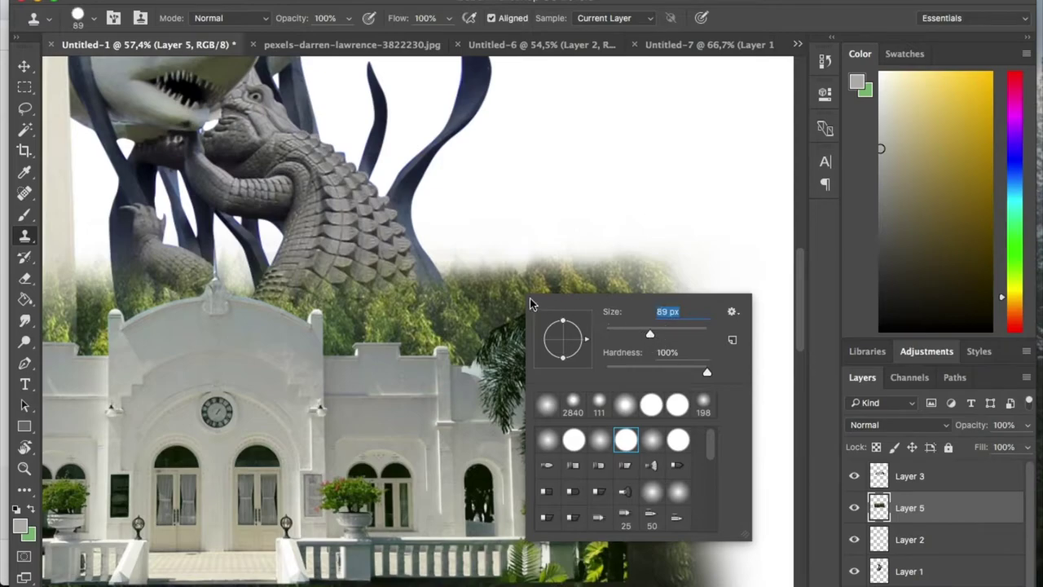
key("Return")
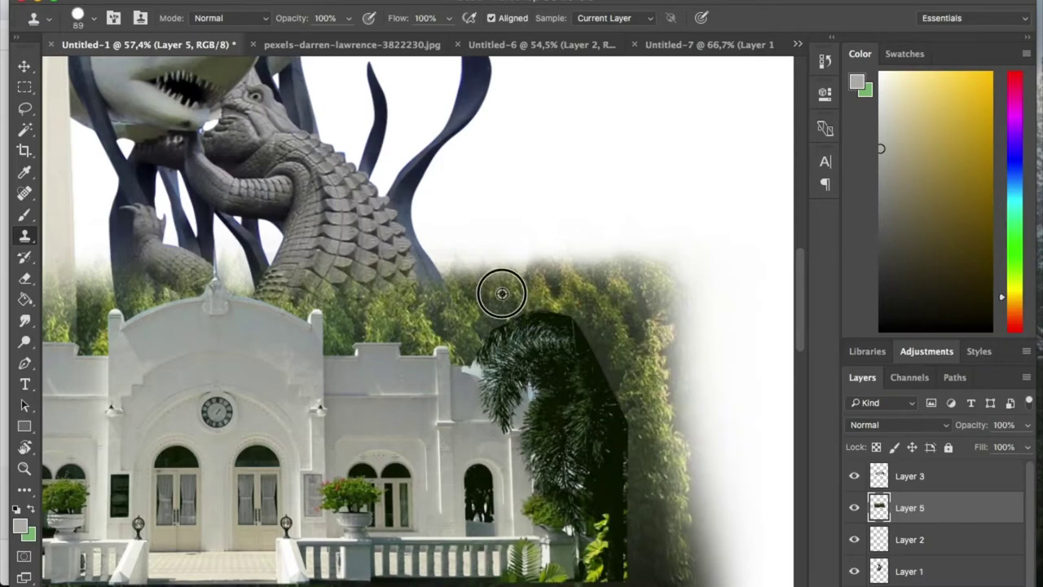
mouse_move(574, 279)
left_mouse_down()
mouse_move(653, 279)
mouse_move(661, 316)
mouse_move(668, 343)
left_mouse_up()
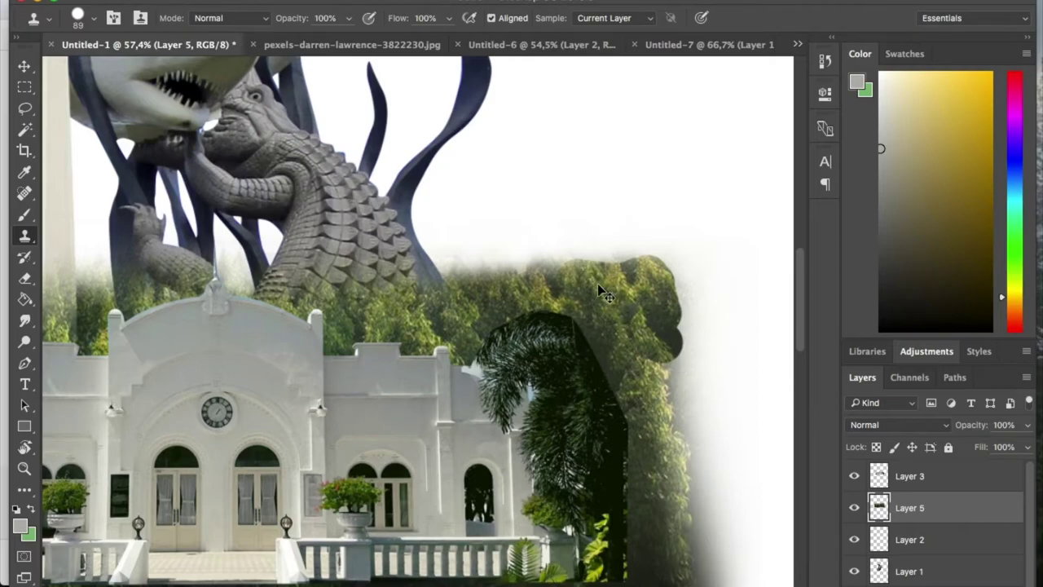
key("ctrl+z")
Clone foliage along the forest's right edge with the Clone Stamp at 89 px and 27% hardness
right_click(599, 283)
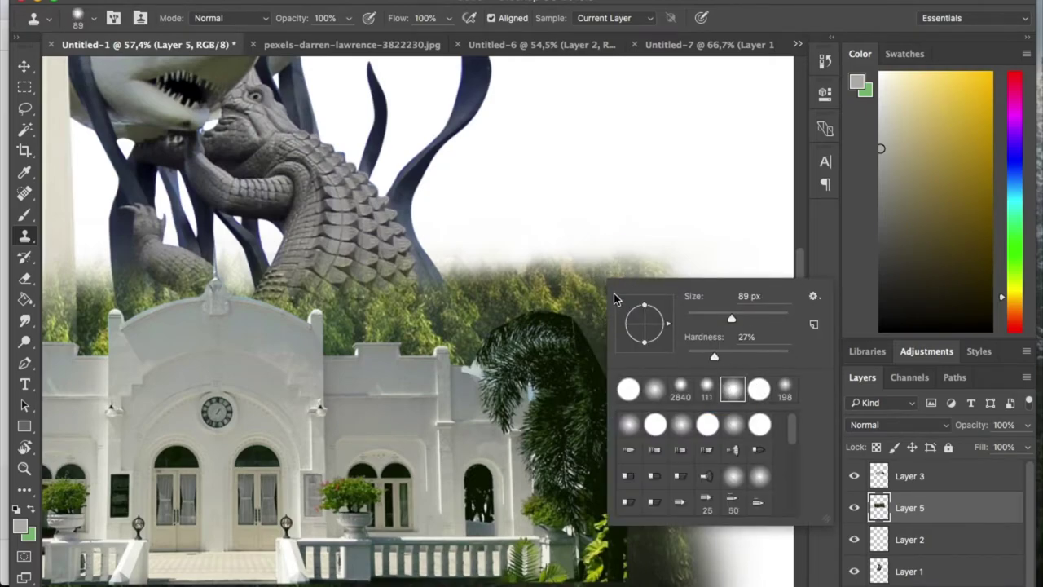
left_click(548, 291)
mouse_move(571, 281)
left_mouse_down()
mouse_move(658, 273)
mouse_move(674, 340)
mouse_move(667, 394)
mouse_move(672, 428)
mouse_move(678, 422)
mouse_move(680, 496)
left_mouse_up()
scroll(661, 447, "down", 6)
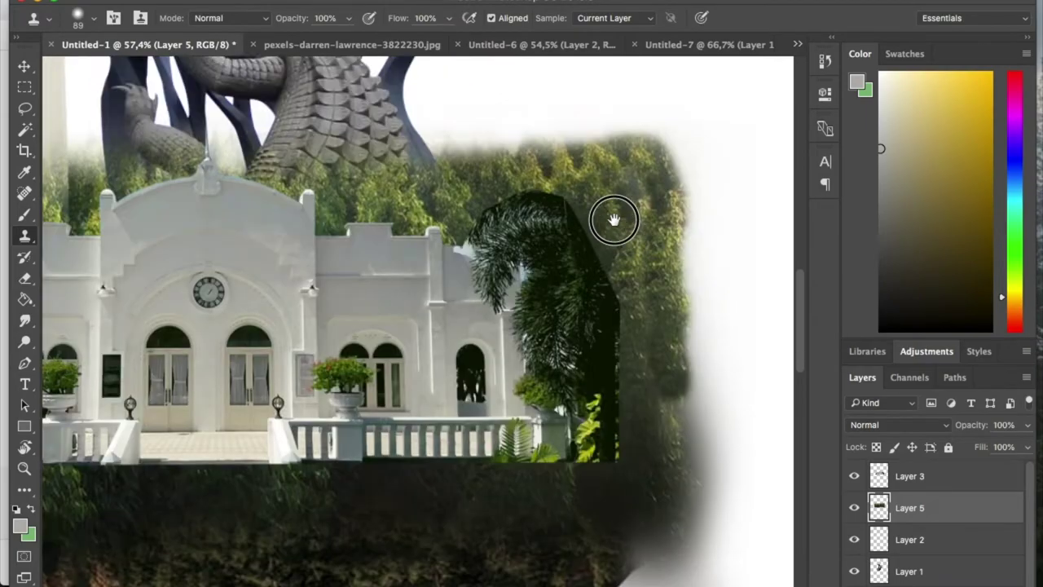
mouse_move(633, 316)
left_mouse_down()
mouse_move(625, 356)
mouse_move(568, 441)
left_mouse_up()
scroll(667, 379, "down", 5)
Sample the foliage left of the building and clone it along the forest's left side and top
scroll(241, 369, "up", 6)
left_click(271, 351, "alt")
mouse_move(299, 424)
left_mouse_down()
mouse_move(256, 410)
mouse_move(306, 523)
mouse_move(270, 409)
mouse_move(326, 370)
left_mouse_up()
mouse_move(273, 62)
left_mouse_down()
mouse_move(303, 183)
mouse_move(379, 156)
mouse_move(658, 140)
left_mouse_up()
scroll(225, 233, "down", 3)
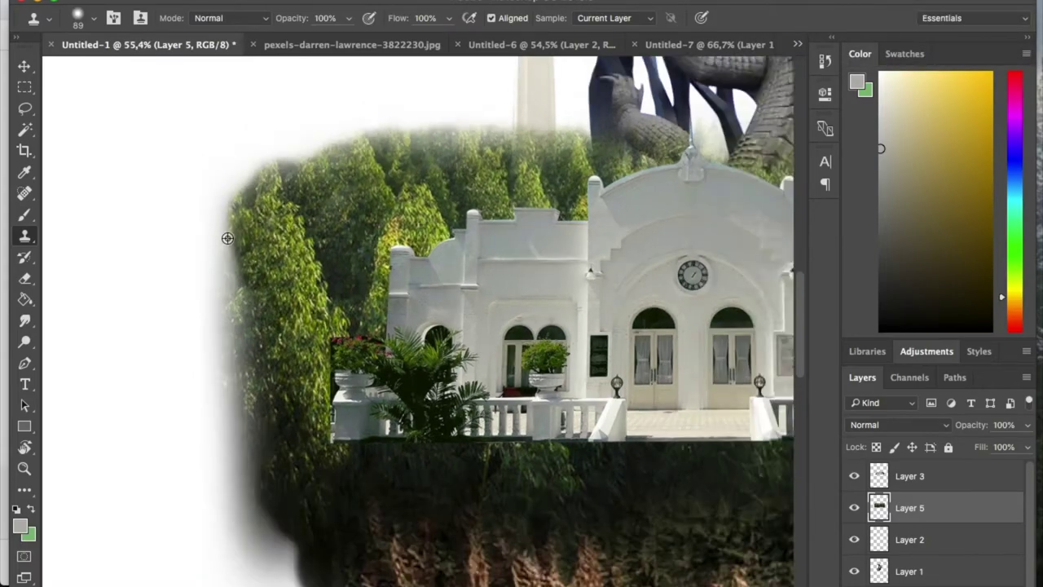
Fade the forest's lower left edge with a 71 px Eraser at 24% opacity
key("e")
right_click(219, 324)
left_click(287, 18)
left_click_drag(287, 38, 268, 37)
mouse_move(222, 359)
left_mouse_down()
mouse_move(245, 540)
mouse_move(280, 525)
left_mouse_up()
left_click(263, 522, "super")
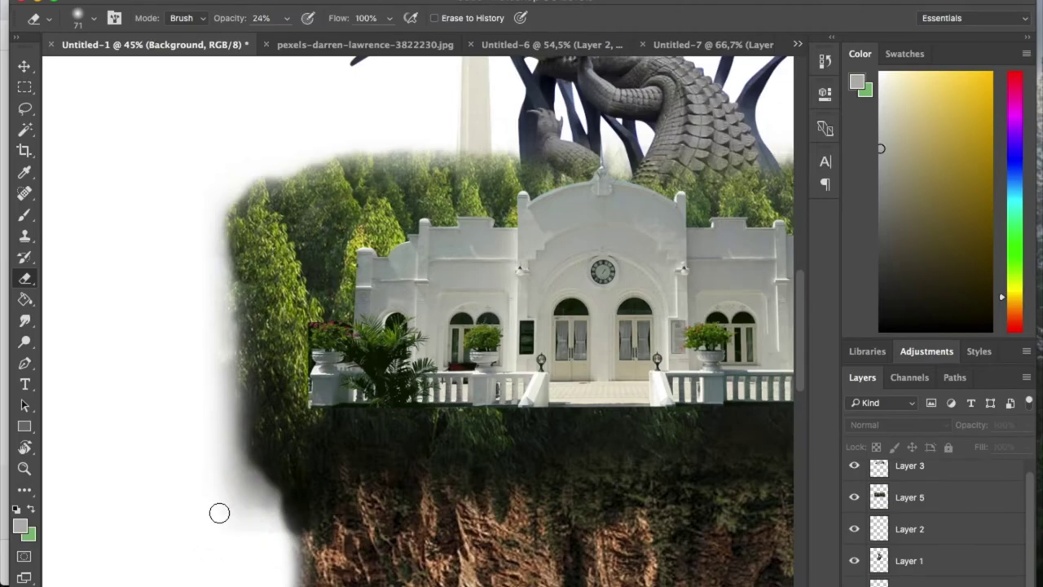
Select the building's Layer 3 and erase the dark edge around its right palm tree with the Eraser at 64% opacity
scroll(454, 427, "down", 3)
scroll(454, 408, "up", 1)
right_click(469, 339, "ctrl")
left_click(471, 339)
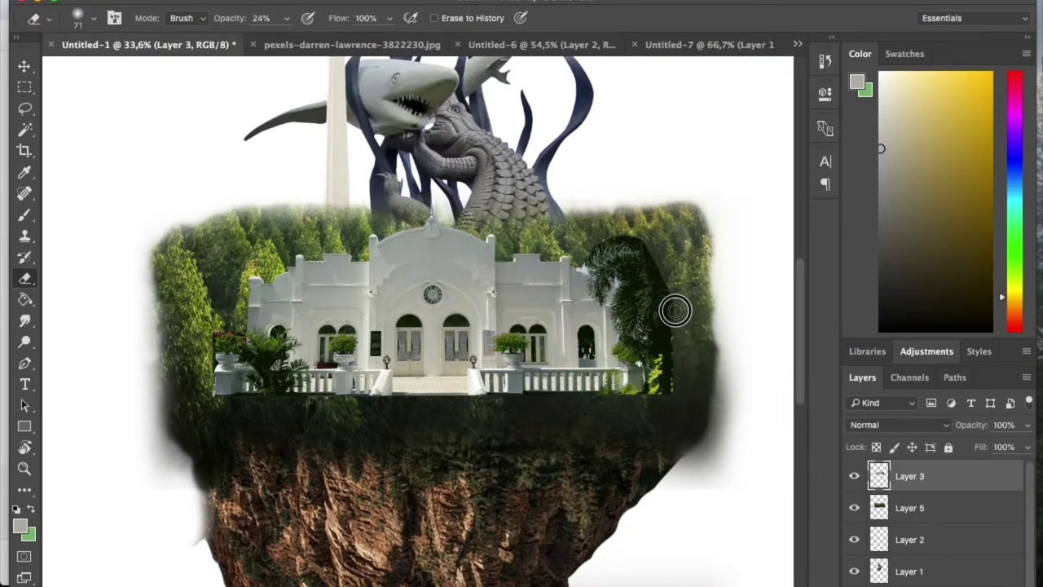
right_click(25, 278)
left_click(64, 278)
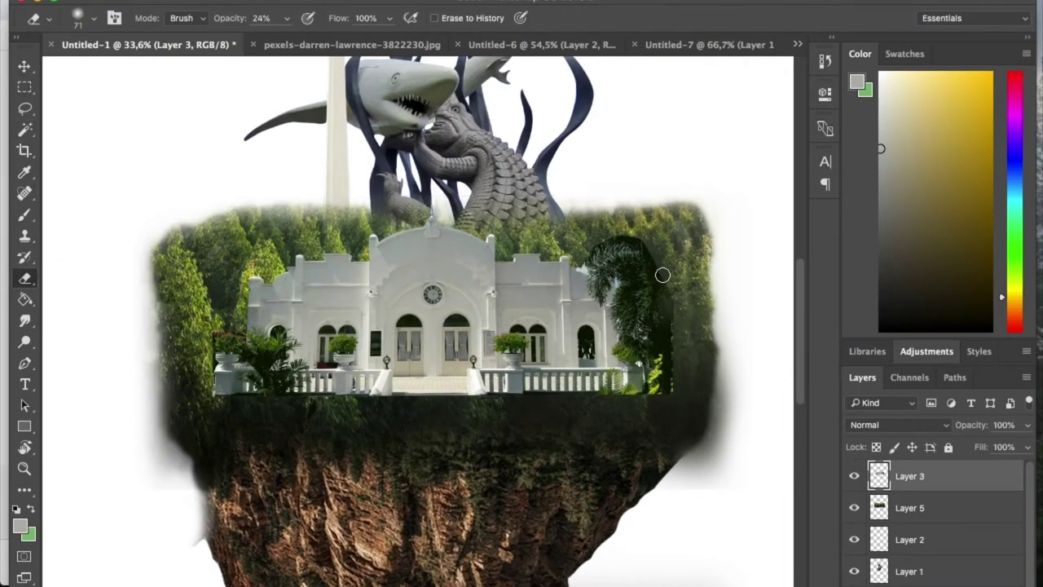
scroll(663, 276, "up", 5)
left_click_drag(290, 21, 323, 24)
mouse_move(645, 215)
left_mouse_down()
mouse_move(597, 156)
mouse_move(447, 163)
mouse_move(691, 323)
left_mouse_up()
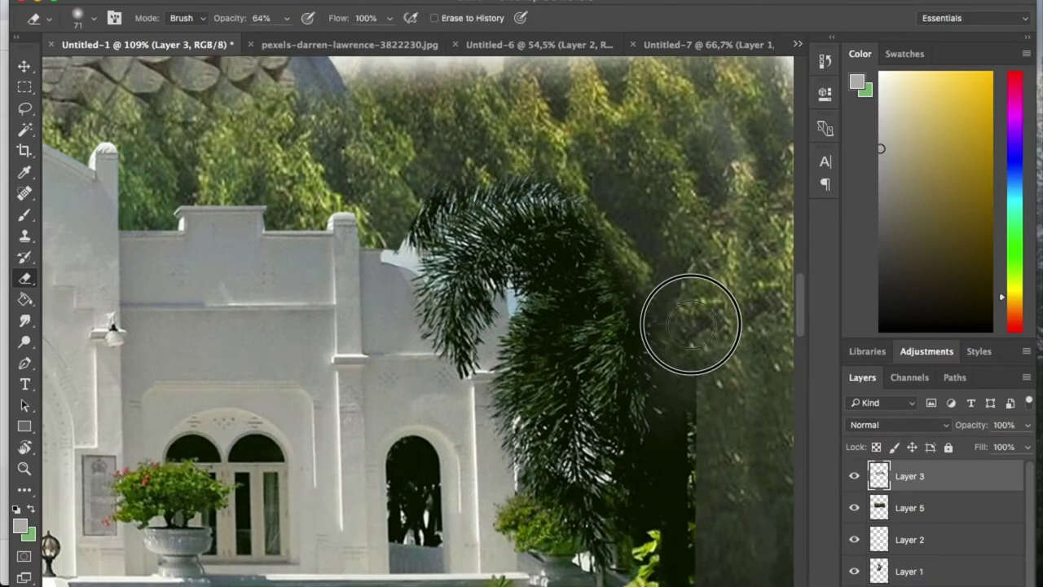
scroll(691, 324, "down", 5)
left_click_drag(641, 441, 498, 465)
Erase the hard lower and left edges of the building cut-out so they blend into the foliage
scroll(498, 465, "left", 5)
scroll(498, 466, "down", 3)
mouse_move(253, 364)
left_mouse_down()
mouse_move(280, 350)
mouse_move(589, 327)
left_mouse_up()
left_click_drag(205, 342, 584, 288)
left_click_drag(584, 288, 284, 289)
left_click_drag(144, 305, 337, 321)
left_click_drag(264, 316, 529, 347)
left_click_drag(275, 337, 200, 338)
left_click_drag(169, 245, 406, 349)
mouse_move(368, 296)
left_mouse_down()
mouse_move(438, 221)
mouse_move(431, 269)
left_mouse_up()
scroll(439, 343, "down", 8)
left_click_drag(701, 424, 391, 353)
Select the forest's Layer 5, enlarge the Eraser to 159 px and soften the forest's lower right edge
right_click(663, 406, "super")
left_click(691, 408)
key("bracketright")
key("bracketright")
key("bracketright")
key("bracketright")
key("bracketright")
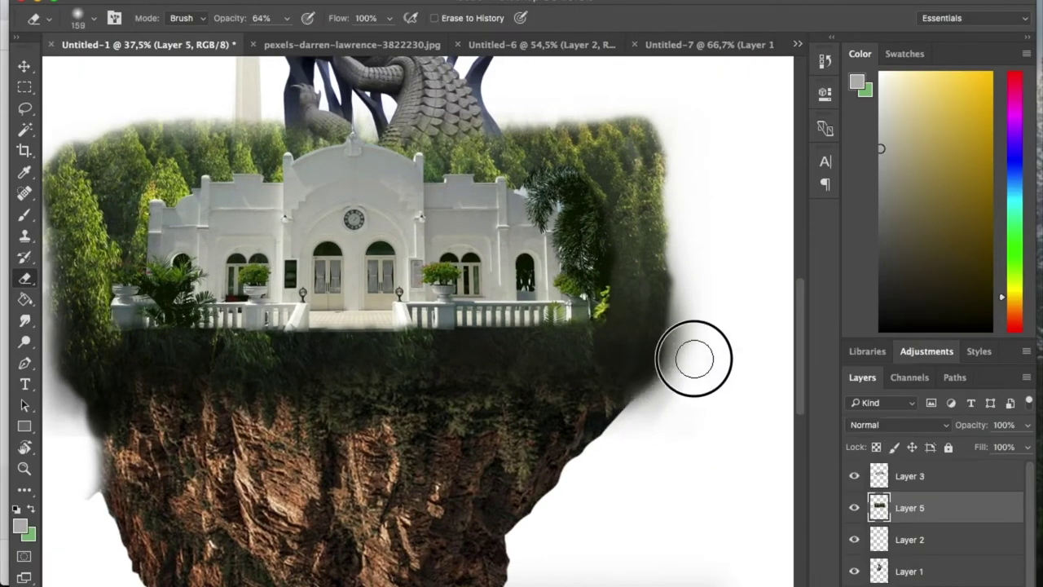
Select the mountain's Layer 4 and erase the leftover haze along its left edge with the 159 px Eraser
scroll(601, 368, "down", 3)
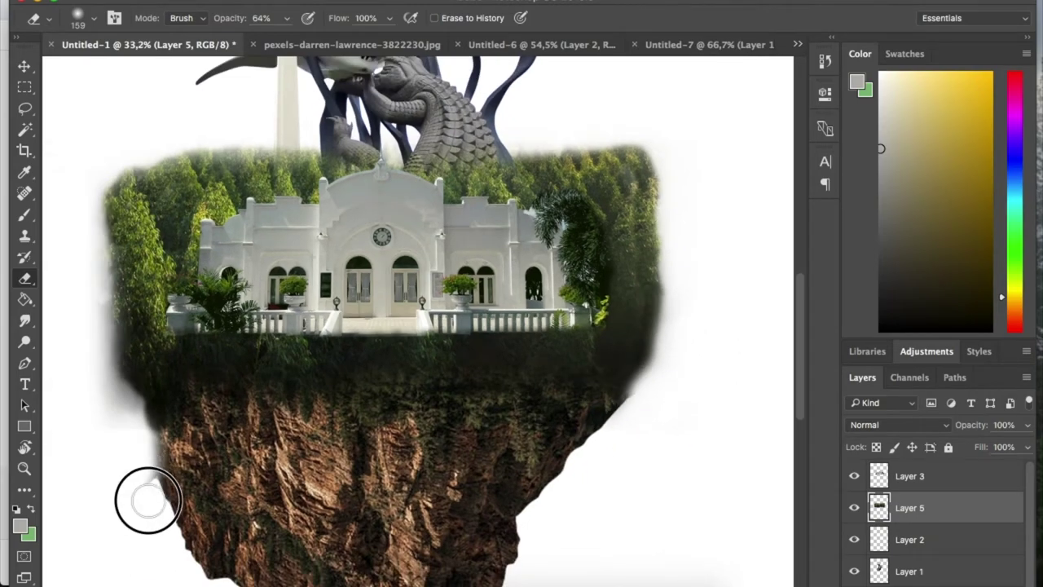
scroll(283, 423, "left", 5)
right_click(484, 532, "super")
left_click(495, 527)
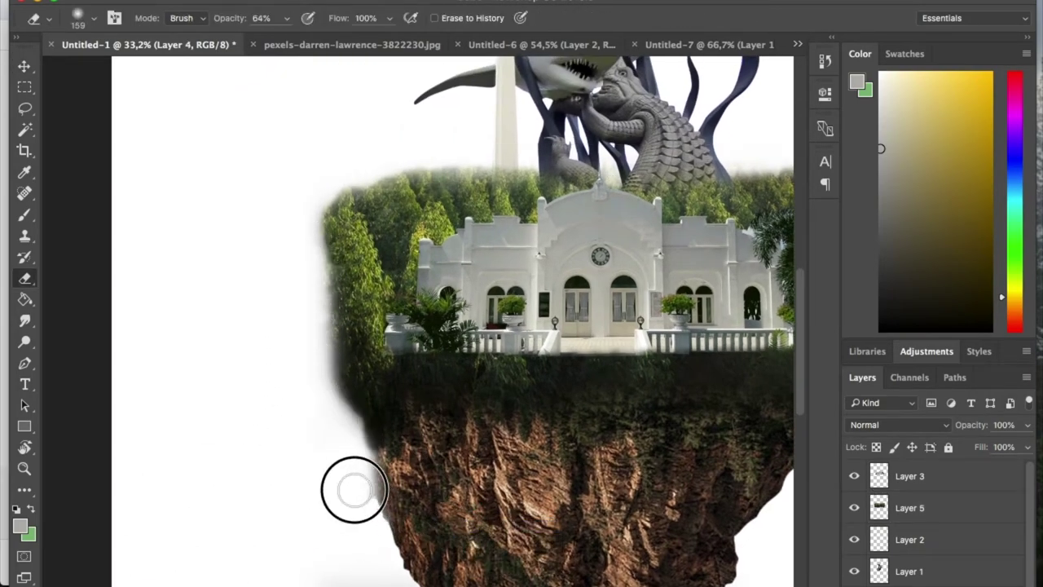
left_click_drag(484, 501, 427, 369)
scroll(508, 397, "down", 4)
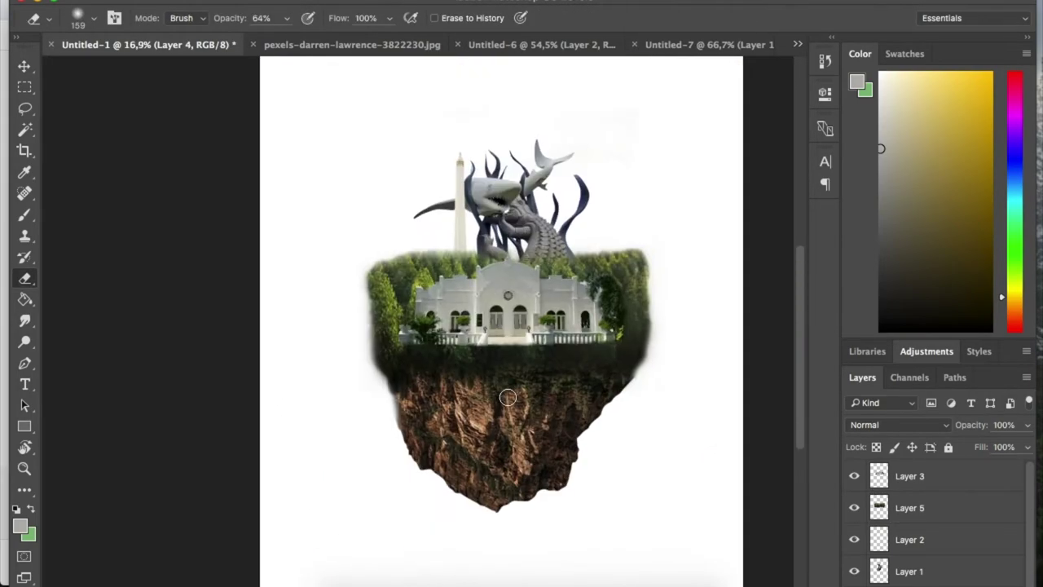
Move the monument's Layer 2 above the forest's Layer 5, enlarge it and stand it just left of the statue
left_click(24, 67)
left_click(466, 210, "ctrl")
mouse_move(465, 209)
left_mouse_down()
mouse_move(456, 226)
mouse_move(441, 203)
mouse_move(501, 426)
mouse_move(435, 204)
left_mouse_up()
left_click_drag(913, 539, 924, 502)
left_click_drag(443, 150, 447, 120)
left_click_drag(437, 155, 457, 156)
key("Return")
scroll(454, 273, "up", 8)
scroll(445, 287, "down", 10)
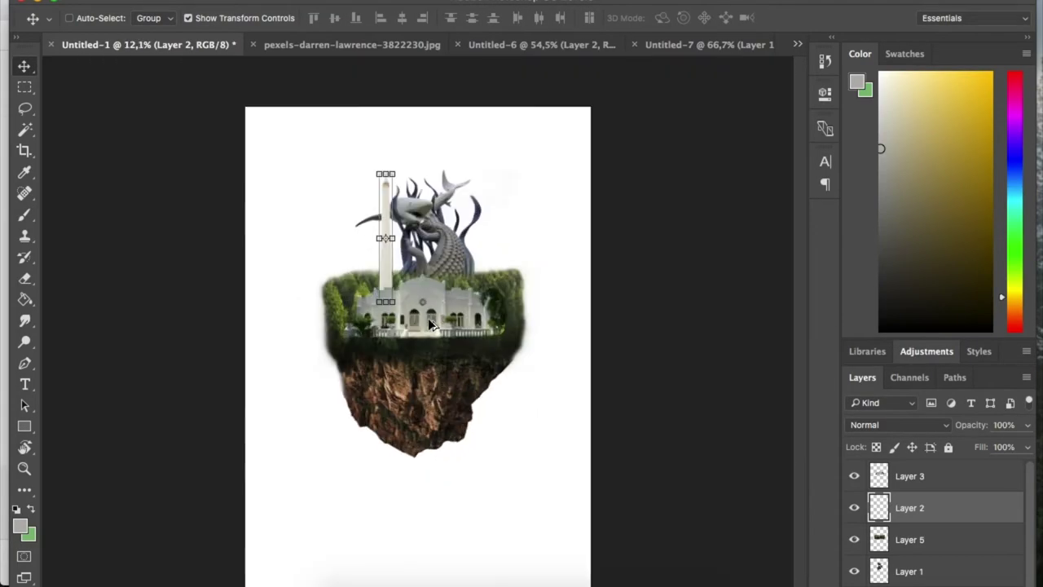
Bring the sunset cliff photo into Untitled-1 and order it beneath the mountain's Layer 4
left_click(540, 44)
left_click(706, 44)
left_click(350, 44)
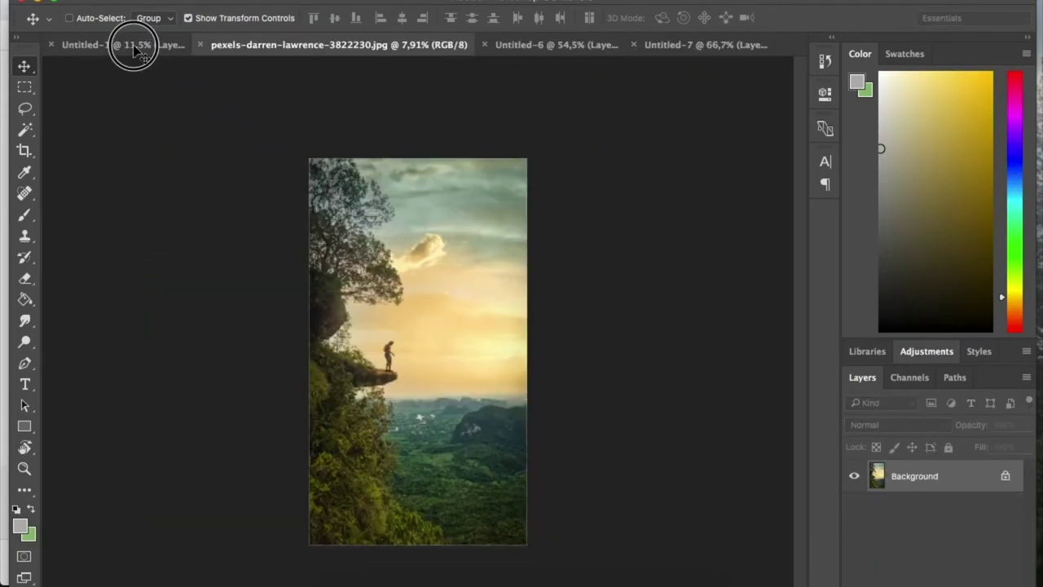
left_click_drag(133, 49, 444, 225)
mouse_move(921, 508)
left_mouse_down()
mouse_move(932, 478)
mouse_move(927, 584)
left_mouse_up()
scroll(510, 290, "down", 2)
left_click_drag(510, 514, 530, 577)
Scale the sunset photo to about 191% and position it so only its sky and cloud fill the canvas
left_click_drag(292, 124, 114, 22)
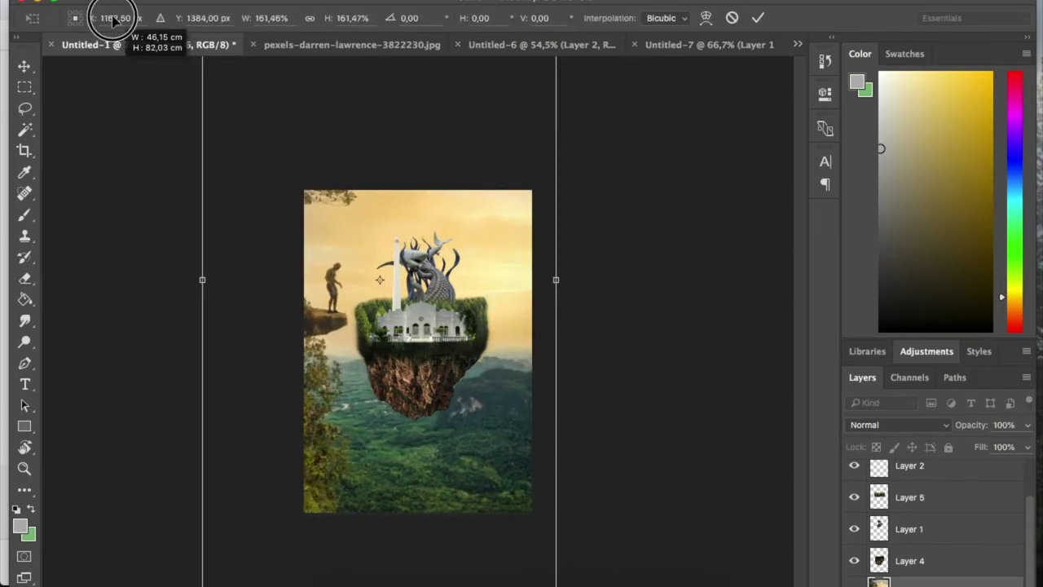
left_click_drag(475, 213, 464, 432)
left_click_drag(555, 191, 580, 122)
left_click_drag(504, 214, 453, 273)
left_click_drag(141, 192, 113, 141)
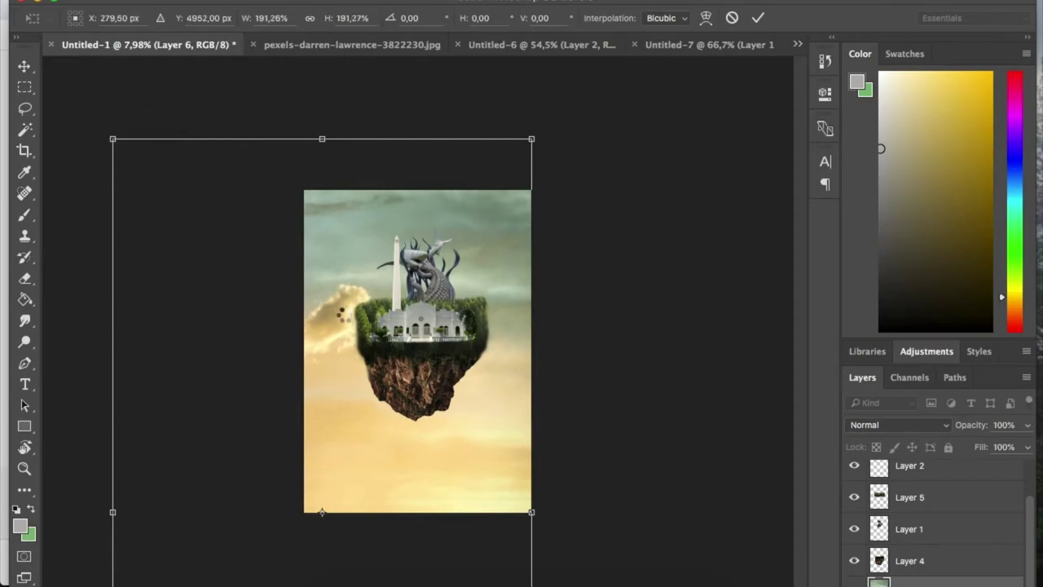
key("Return")
scroll(349, 306, "up", 5)
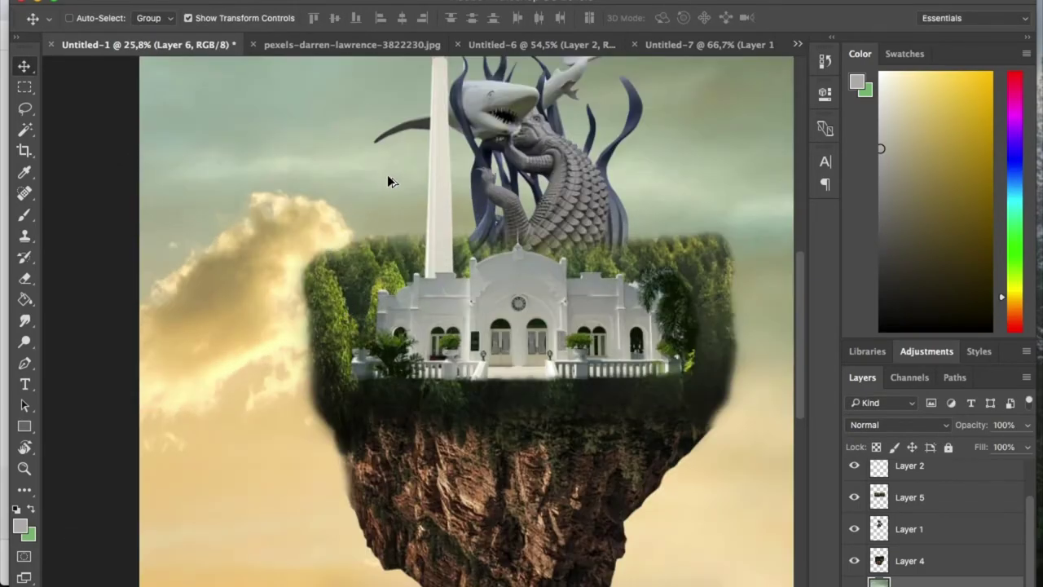
Select the mountain's Layer 4 and duplicate it
scroll(390, 181, "down", 3)
scroll(588, 210, "down", 3)
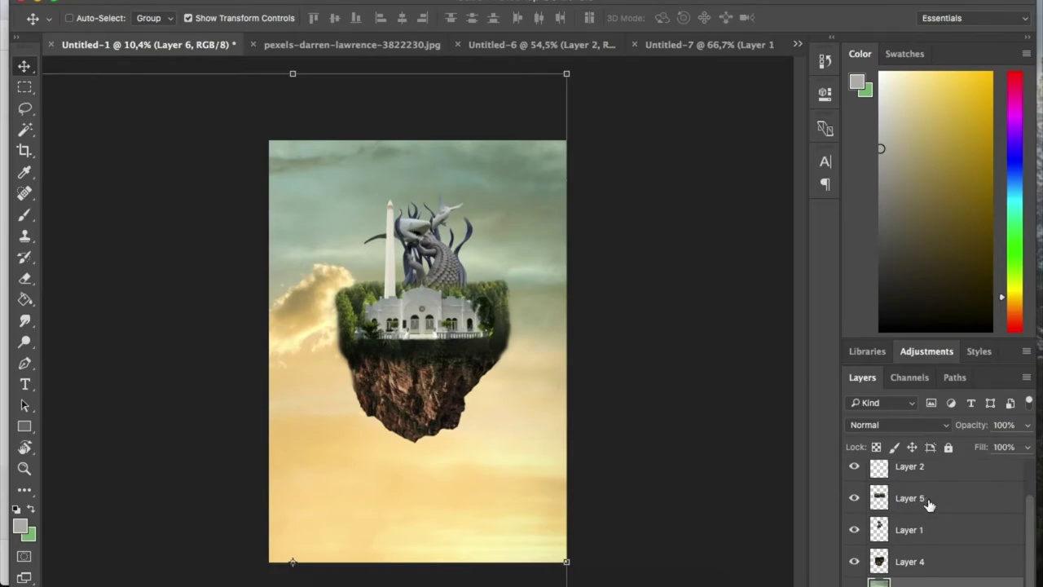
scroll(929, 505, "up", 2)
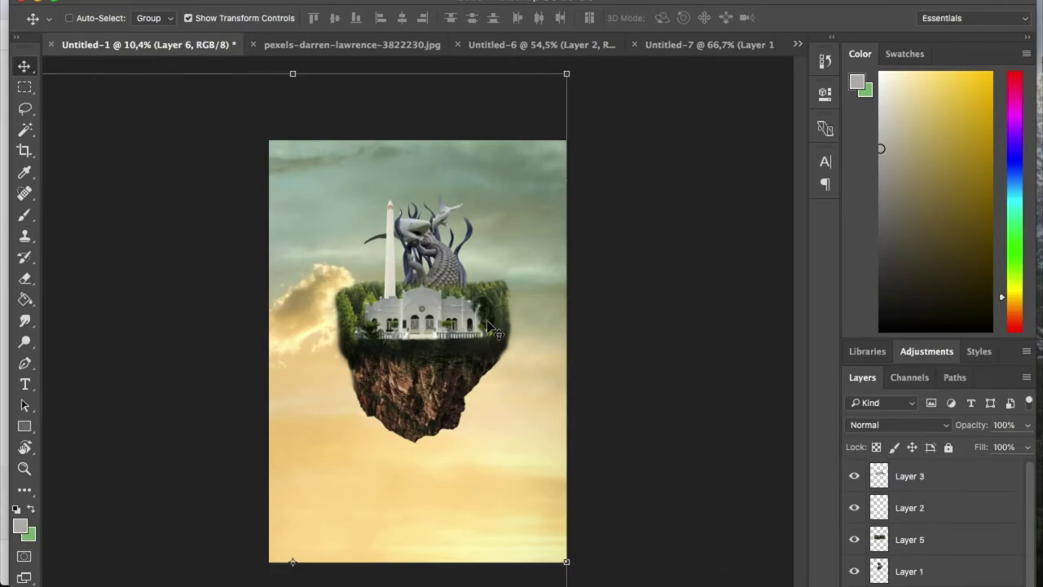
right_click(433, 406)
left_click(448, 406)
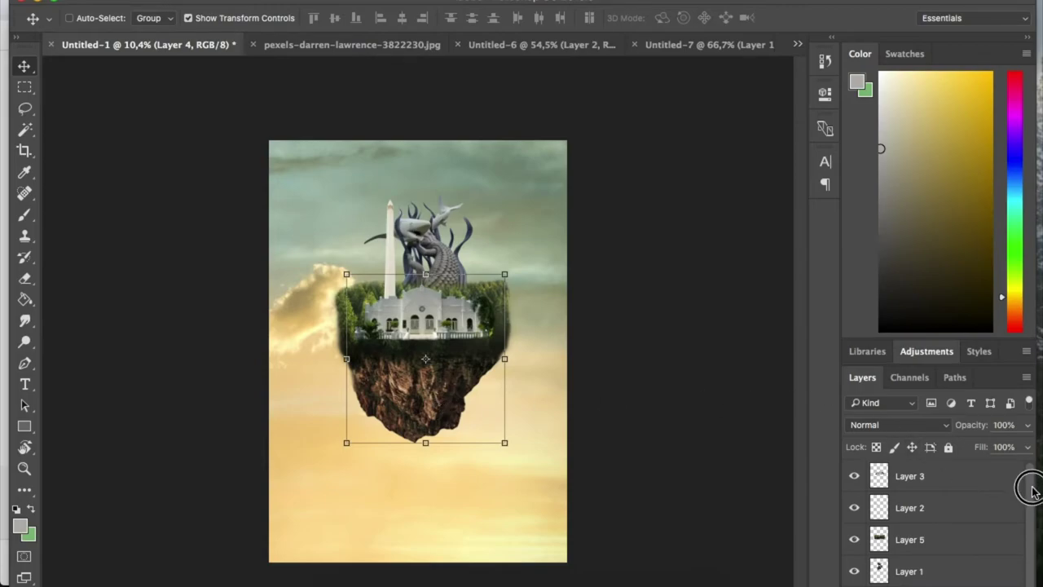
left_click_drag(1031, 489, 1025, 553)
right_click(927, 564)
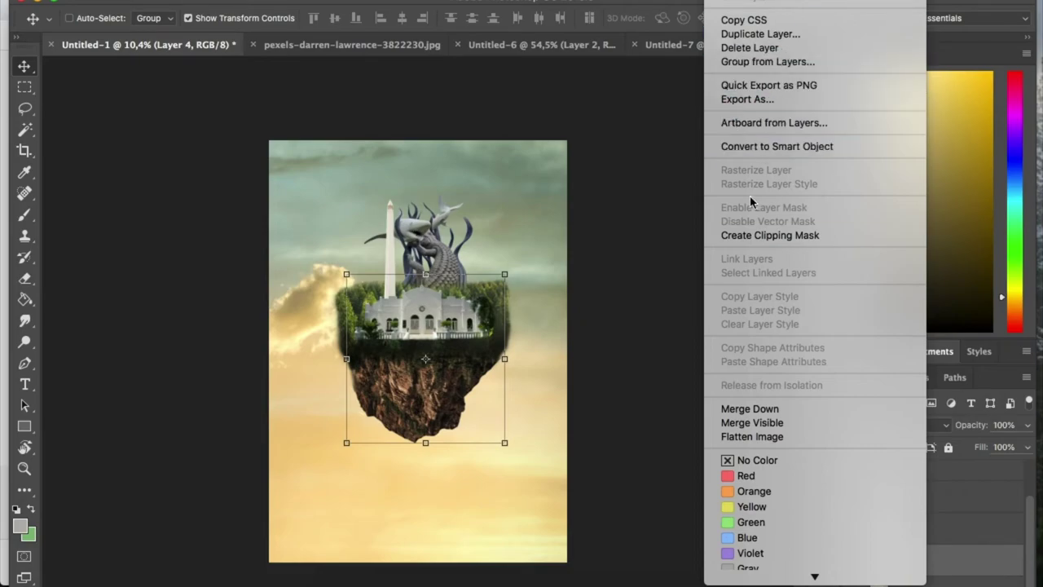
left_click(511, 305)
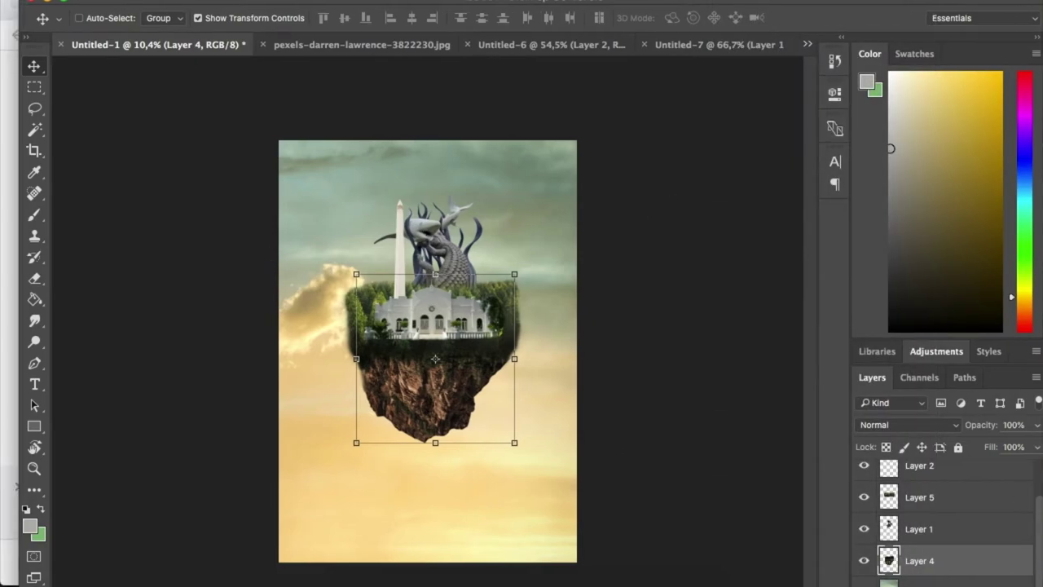
right_click(943, 562)
left_click(872, 36)
key("Return")
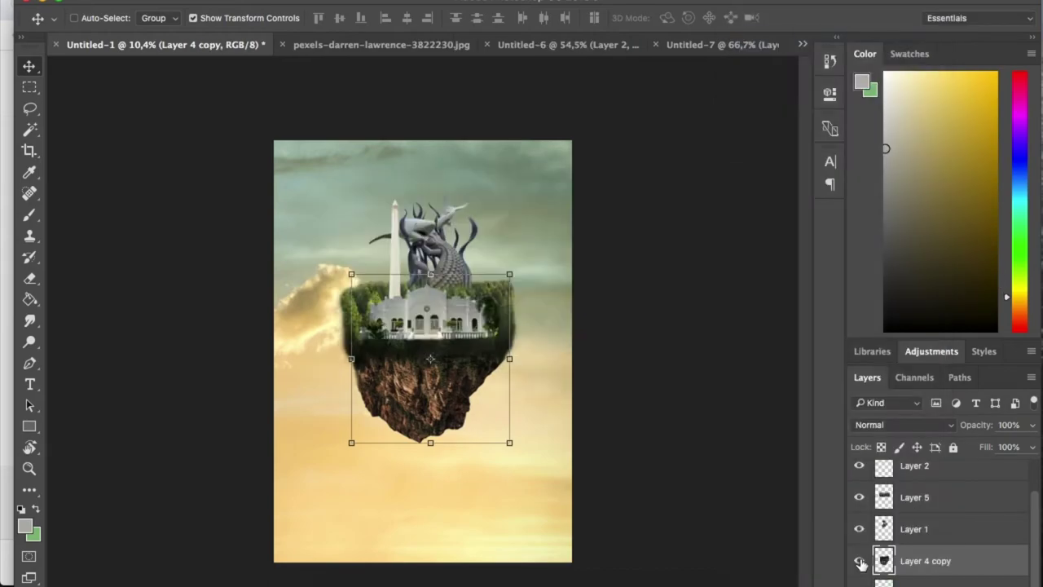
Pick a near-black foreground colour and darken the mountain copy with the Brush
key("b")
left_click(25, 526)
left_click(221, 250)
left_click(487, 51)
left_click_drag(466, 334, 439, 328)
Order the dark mountain copy beneath Layer 4, offset it down and right as a shadow and set its opacity to 13%
key("v")
key("super+[")
left_click_drag(460, 380, 453, 414)
left_click_drag(1033, 425, 966, 453)
left_click_drag(443, 447, 459, 435)
scroll(436, 263, "up", 5)
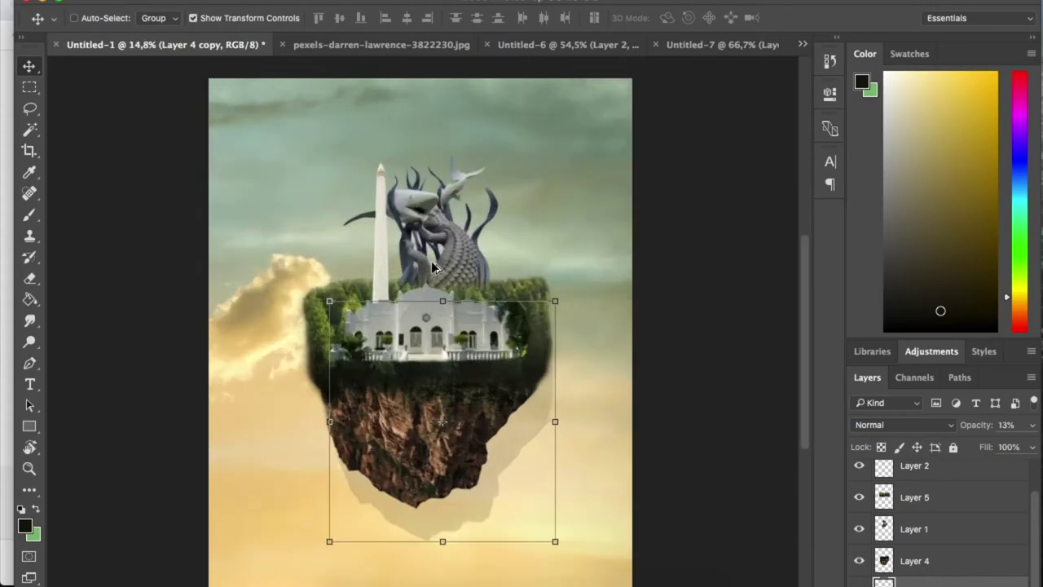
Shift the midtones of the forest's Layer 5 toward green with Color Balance
scroll(458, 410, "up", 3)
right_click(604, 265)
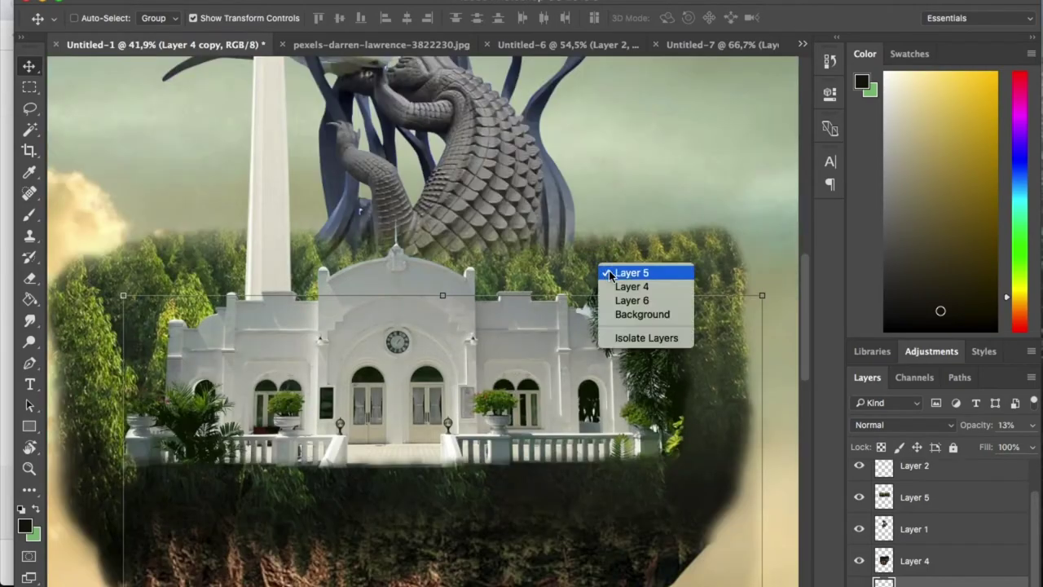
left_click(630, 272)
key("ctrl+b")
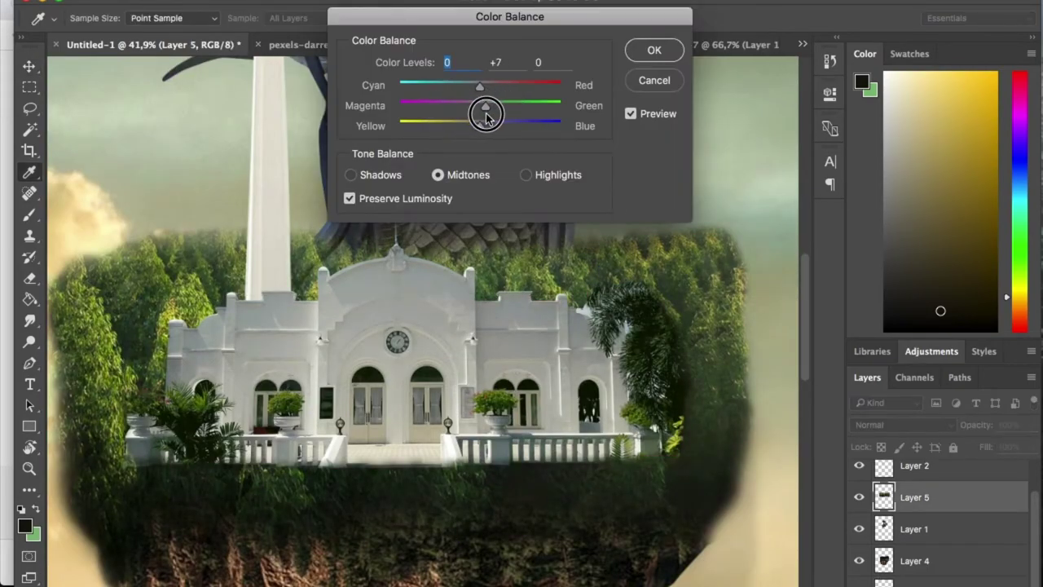
key("Escape")
Tint the statue's Layer 1 with Color Balance to match the greenish sky
right_click(502, 181)
left_click(519, 187)
key("ctrl+b")
left_click_drag(674, 100, 668, 112)
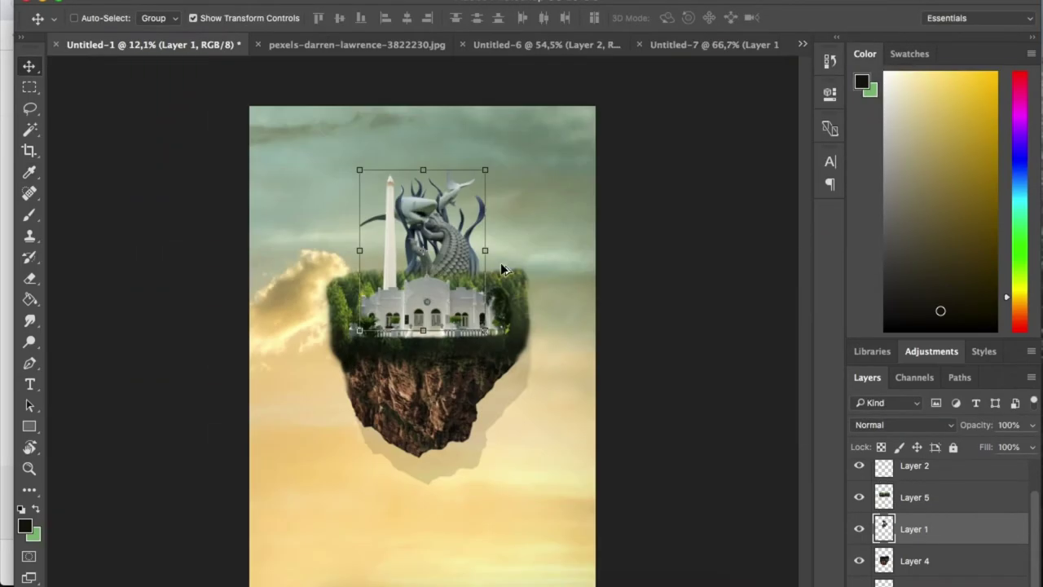
Select the mountain's shadow layer, Layer 4 copy, and set its fill to 70%
scroll(578, 498, "up", 2)
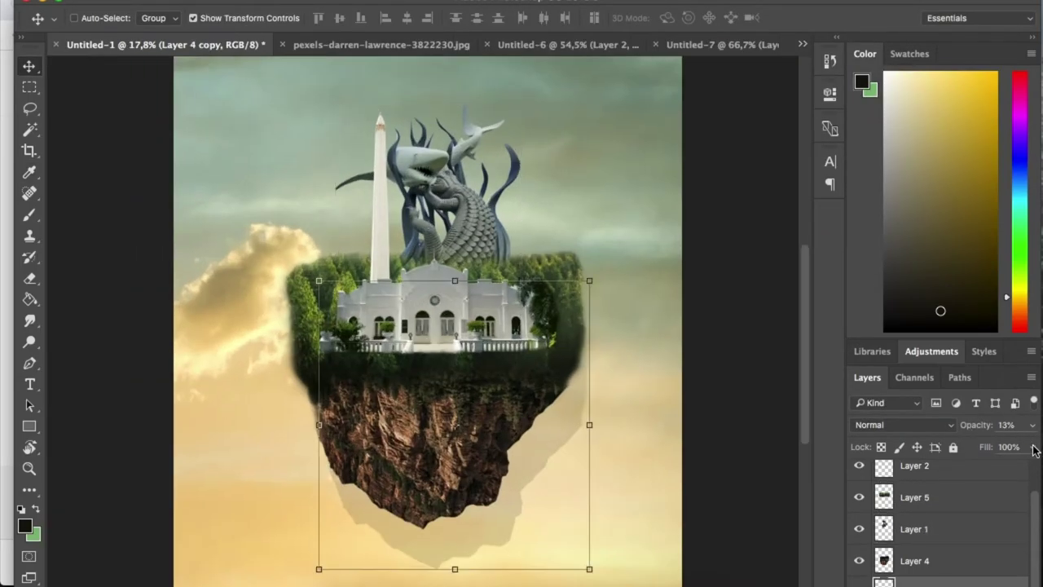
left_click_drag(1033, 425, 1007, 468)
scroll(414, 324, "down", 3)
scroll(414, 325, "up", 1)
left_click(143, 146)
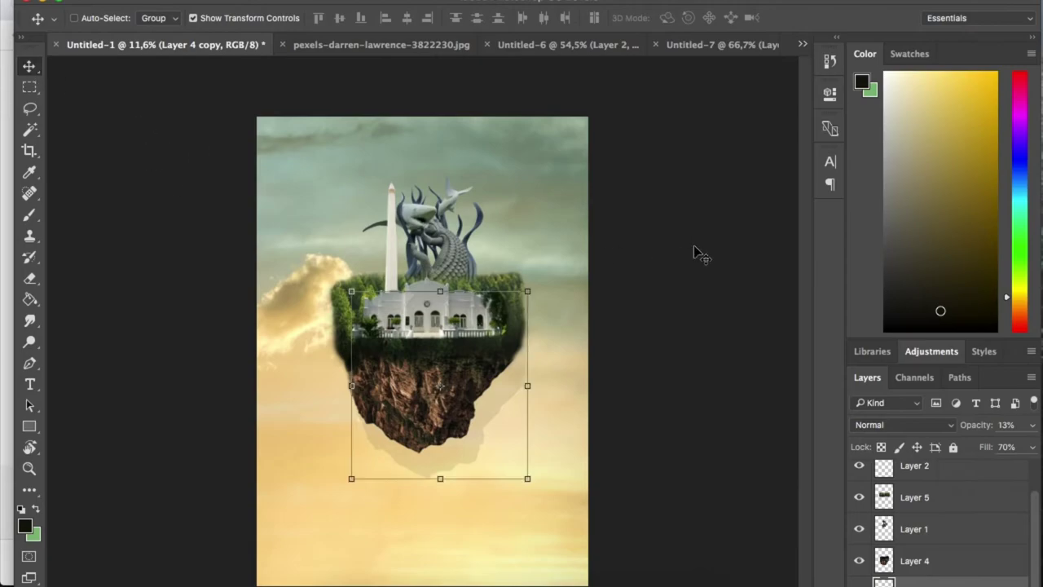
Select the forest's Layer 5 and smudge its upper left treetops with a soft 92 px Smudge brush at 50% strength
scroll(352, 282, "up", 9)
right_click(315, 291)
left_click(334, 298)
left_click(39, 327)
right_click(258, 305)
left_click_drag(376, 340, 399, 341)
left_click(384, 449)
mouse_move(222, 273)
left_mouse_down()
mouse_move(214, 282)
mouse_move(226, 302)
left_mouse_up()
right_click(266, 286)
left_click_drag(407, 322, 381, 321)
left_click_drag(235, 291, 370, 231)
mouse_move(218, 314)
left_mouse_down()
mouse_move(187, 371)
mouse_move(197, 411)
left_mouse_up()
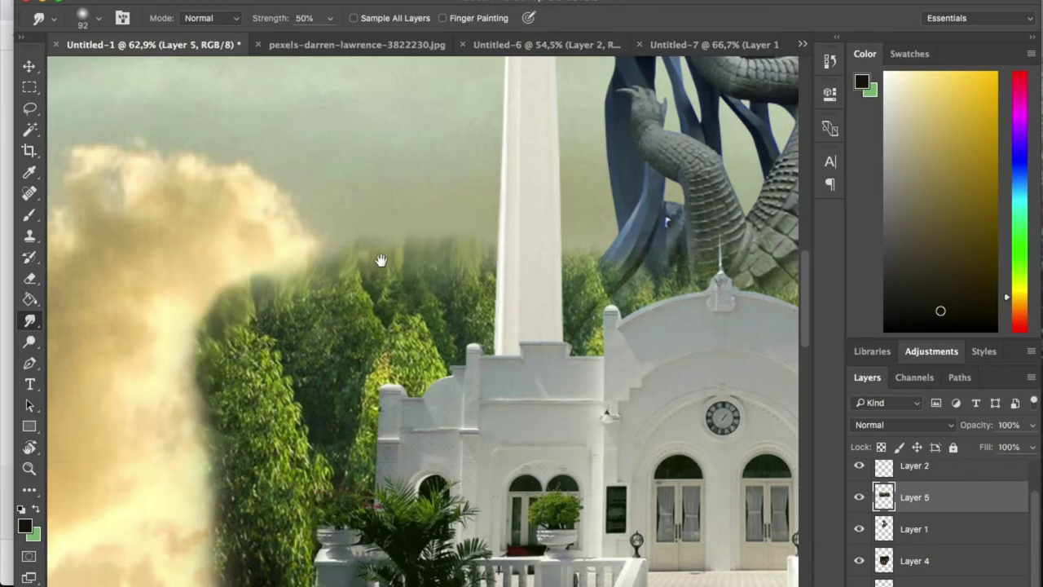
Smudge the forest's right treetops and right edge into ragged foliage with the 67 px Smudge brush
scroll(391, 264, "down", 6)
scroll(657, 277, "up", 8)
left_click_drag(683, 238, 599, 250)
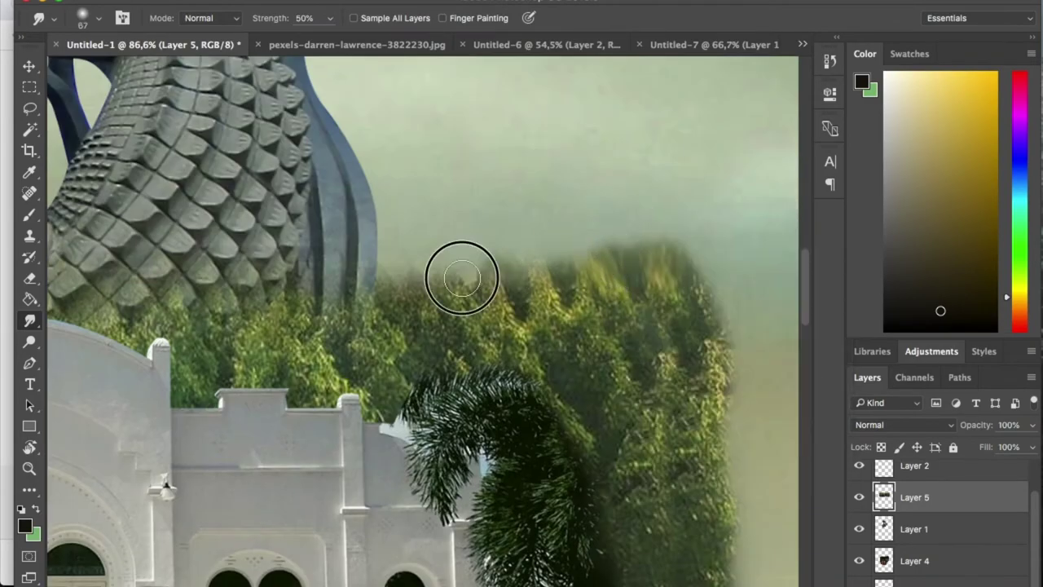
left_click_drag(705, 264, 731, 356)
mouse_move(731, 356)
left_mouse_down()
mouse_move(619, 245)
mouse_move(620, 388)
mouse_move(574, 263)
left_mouse_up()
mouse_move(574, 263)
left_mouse_down()
mouse_move(561, 375)
mouse_move(581, 466)
left_mouse_up()
mouse_move(581, 465)
left_mouse_down()
mouse_move(563, 330)
mouse_move(533, 246)
mouse_move(498, 367)
mouse_move(525, 335)
left_mouse_up()
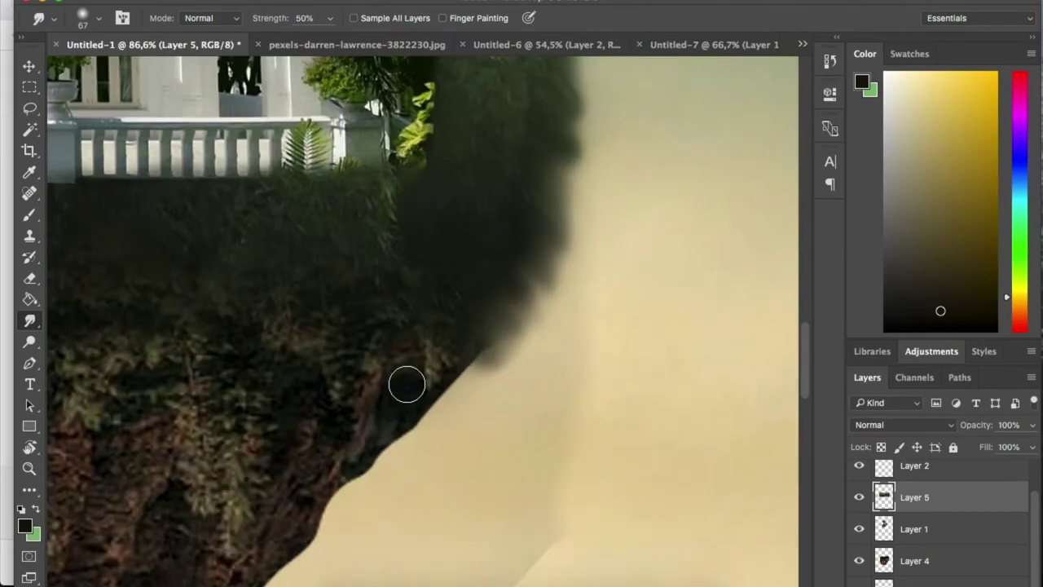
Select the mountain's Layer 4 and smudge its upper right edge into the foliage above
left_click(408, 400, "super")
left_click_drag(504, 356, 458, 417)
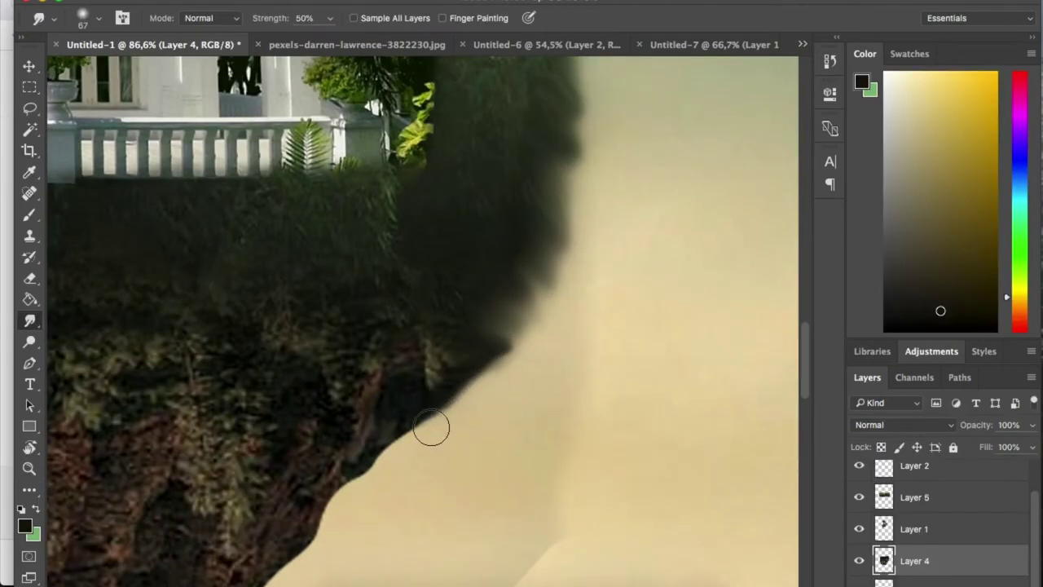
scroll(541, 310, "down", 10)
Select the forest's Layer 5 again and smudge its left edge outward into the sky
scroll(247, 347, "up", 10)
left_click(218, 268, "super")
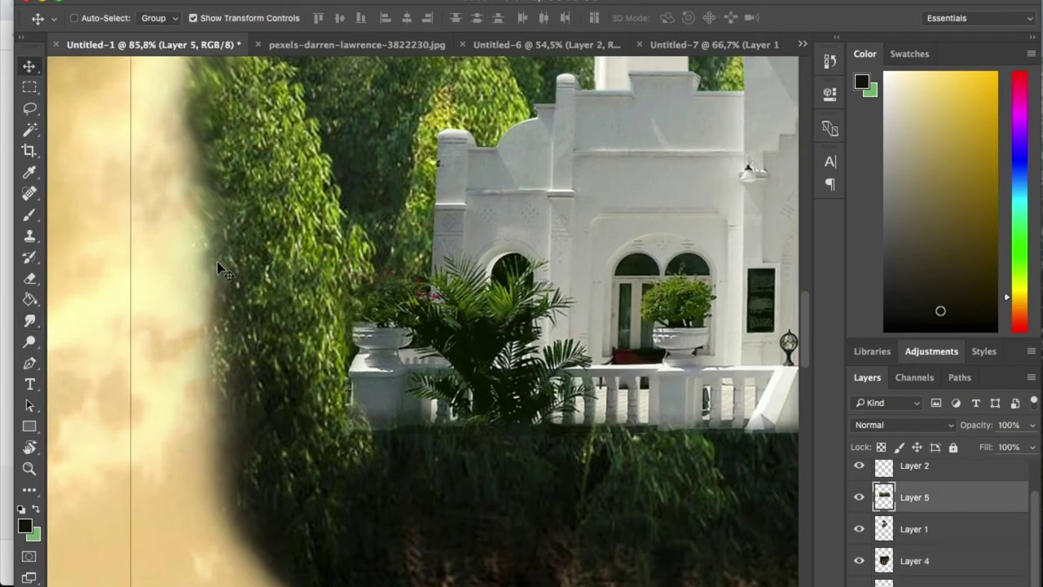
mouse_move(176, 225)
left_mouse_down()
mouse_move(205, 302)
mouse_move(210, 424)
left_mouse_up()
Switch to Google Chrome and search Pexels for "cloud"
left_click(571, 575)
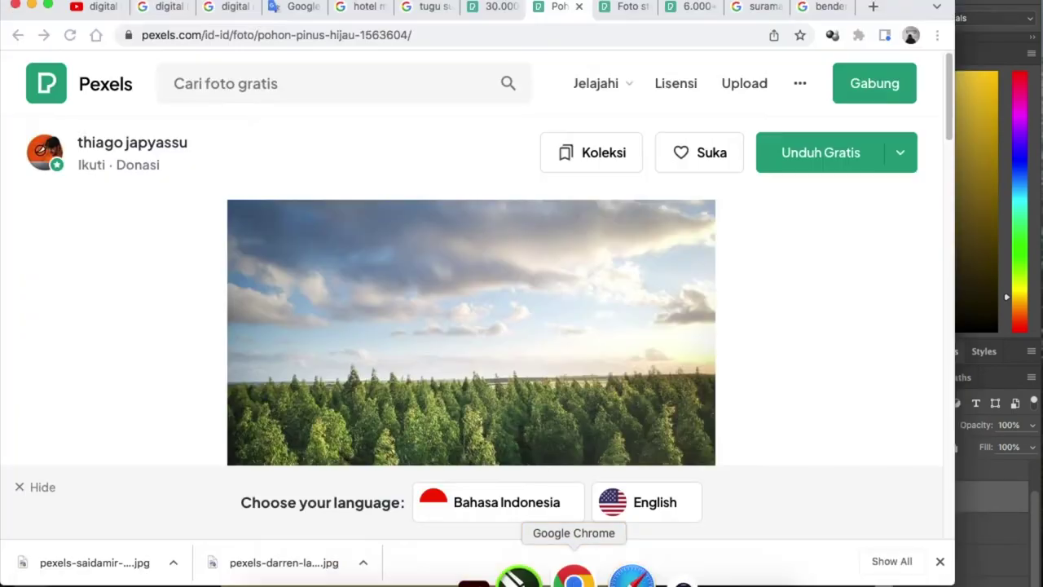
left_click(429, 86)
type("cloud")
key("Return")
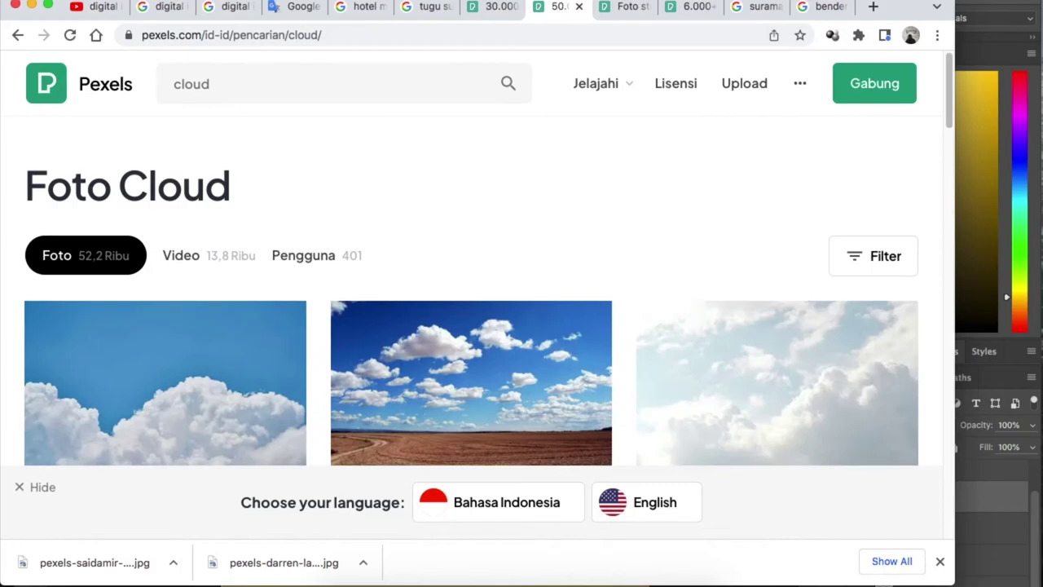
Browse the cloud photos, open the coastal town picture with white clouds in a new tab and copy the image
right_click(441, 330)
left_click(355, 233)
scroll(516, 296, "down", 15)
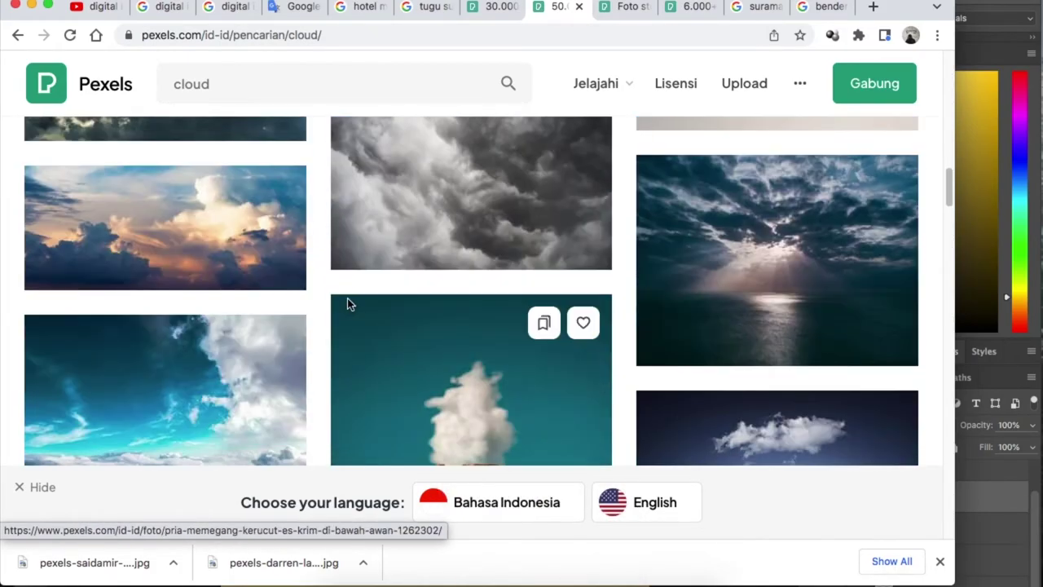
scroll(348, 302, "down", 15)
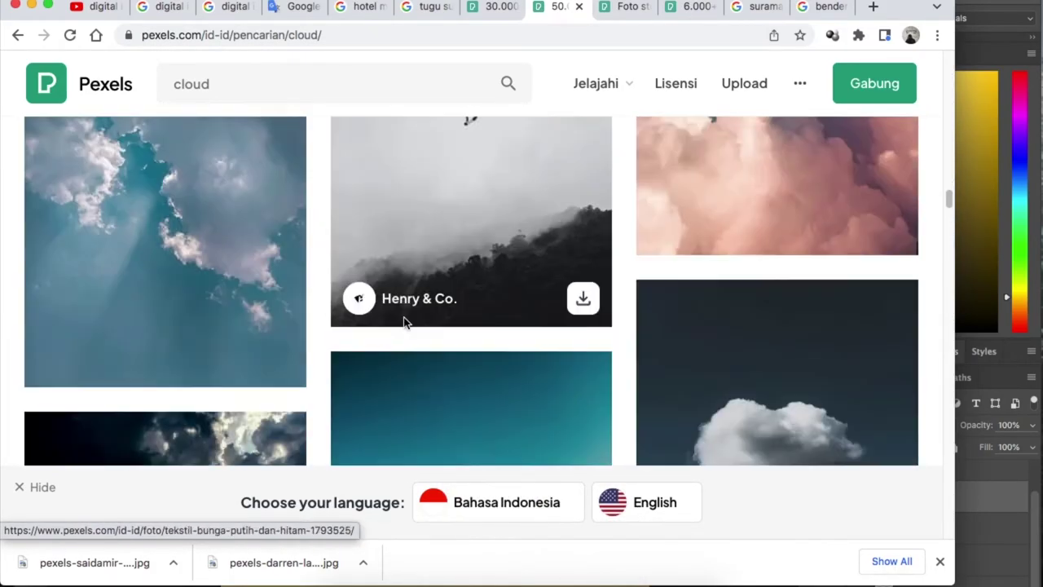
scroll(403, 324, "down", 15)
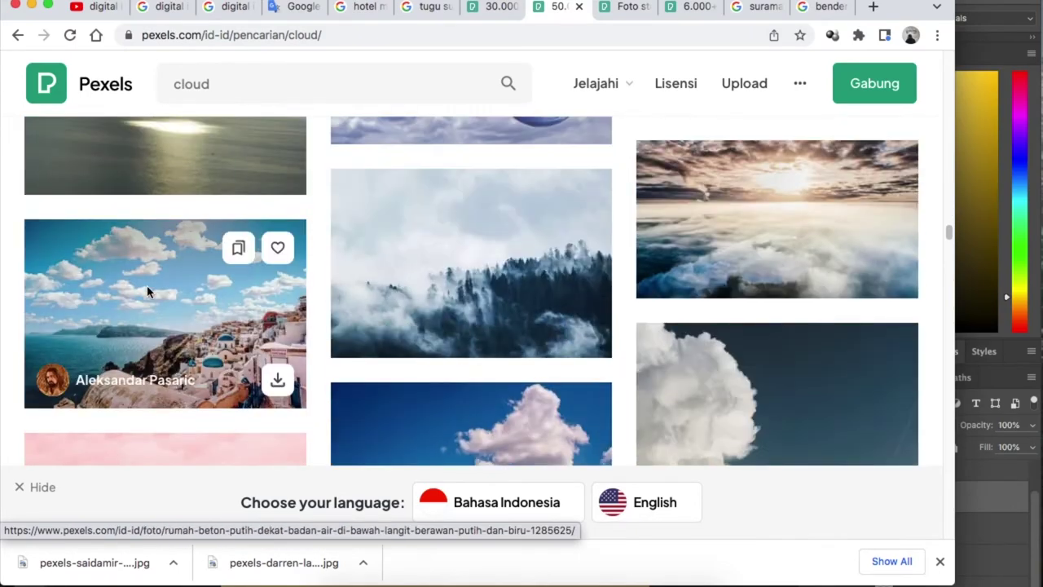
left_click(147, 287, "super")
left_click(593, 7)
right_click(412, 303)
left_click(464, 460)
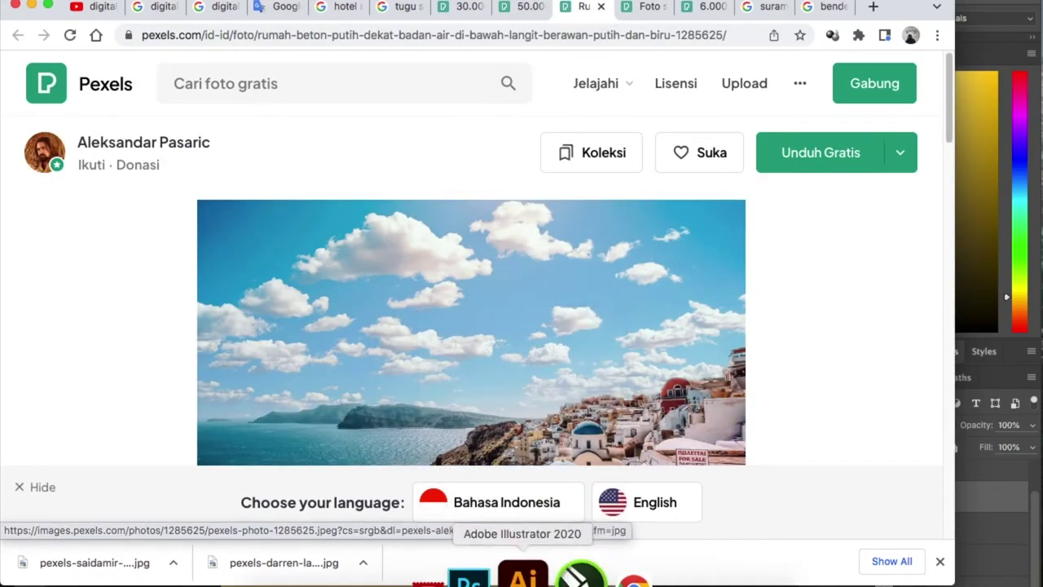
Switch to Photoshop, paste the copied photo into a new document and bring it into the Untitled-1 composite
left_click(610, 575)
key("super+n")
key("Return")
key("ctrl+v")
key("Return")
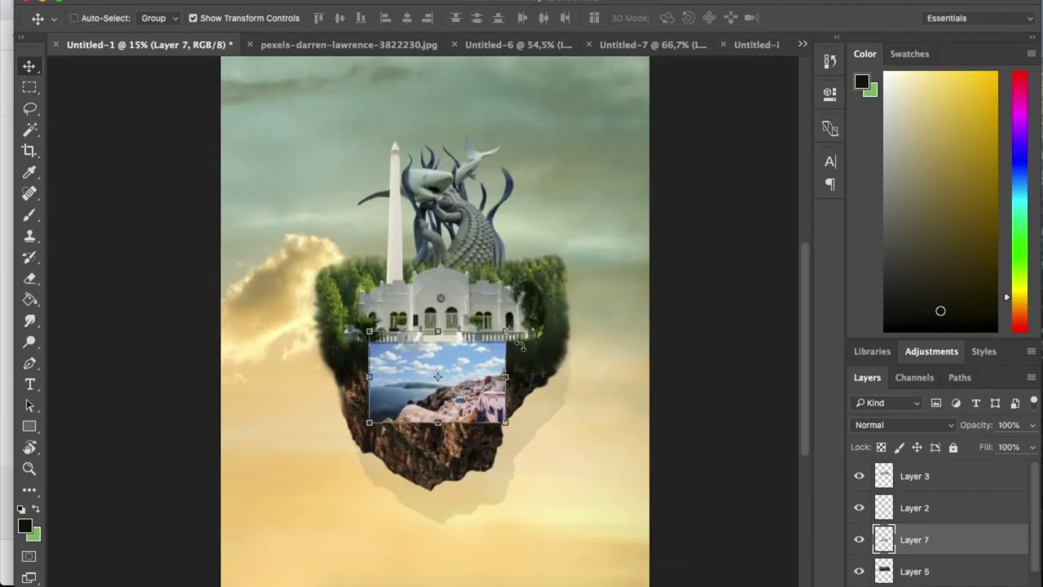
left_click_drag(520, 347, 559, 431)
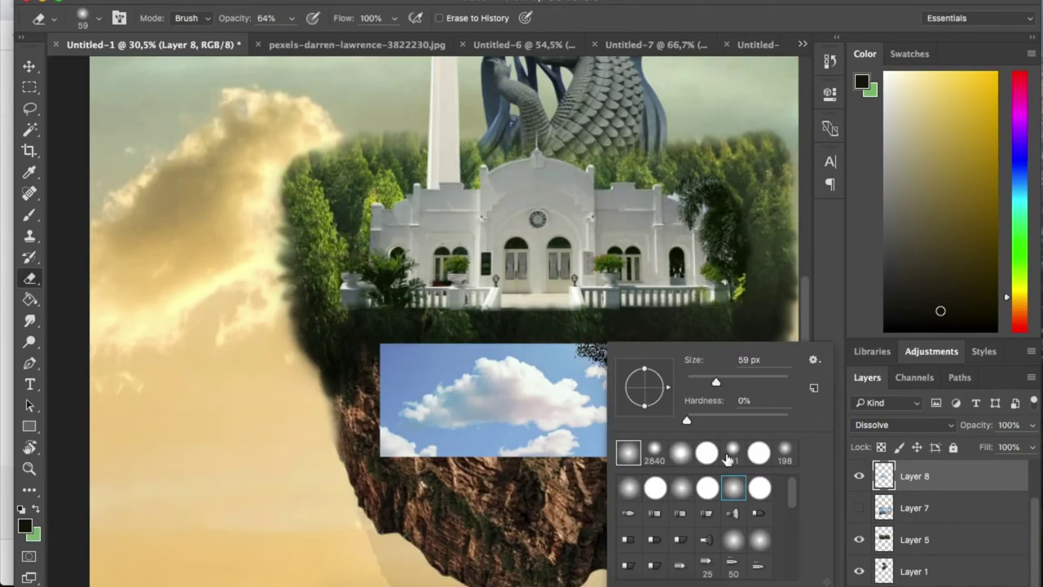
Set the cloud's Layer 8 to Normal blending and erase the blue sky around the cloud with an enlarged soft Eraser
left_click(891, 424)
left_click(889, 413)
mouse_move(610, 357)
left_mouse_down()
mouse_move(565, 347)
mouse_move(611, 361)
left_mouse_up()
right_click(616, 349)
left_click_drag(715, 366, 770, 360)
mouse_move(567, 349)
left_mouse_down()
mouse_move(488, 335)
mouse_move(387, 368)
mouse_move(387, 444)
mouse_move(611, 441)
mouse_move(625, 388)
mouse_move(492, 344)
mouse_move(457, 353)
mouse_move(381, 404)
mouse_move(377, 452)
left_mouse_up()
mouse_move(632, 449)
left_mouse_down()
mouse_move(625, 359)
mouse_move(539, 340)
mouse_move(426, 362)
left_mouse_up()
Erase the remaining blue sky close along the cloud's outline with the 47 px Eraser at 100% opacity
scroll(496, 440, "up", 10)
right_click(547, 450)
left_click(670, 383)
left_click(512, 419)
mouse_move(494, 416)
left_mouse_down()
mouse_move(586, 399)
mouse_move(541, 440)
mouse_move(652, 430)
mouse_move(683, 424)
left_mouse_up()
mouse_move(745, 426)
left_mouse_down()
mouse_move(446, 419)
mouse_move(492, 396)
mouse_move(517, 323)
mouse_move(531, 319)
mouse_move(343, 252)
left_mouse_up()
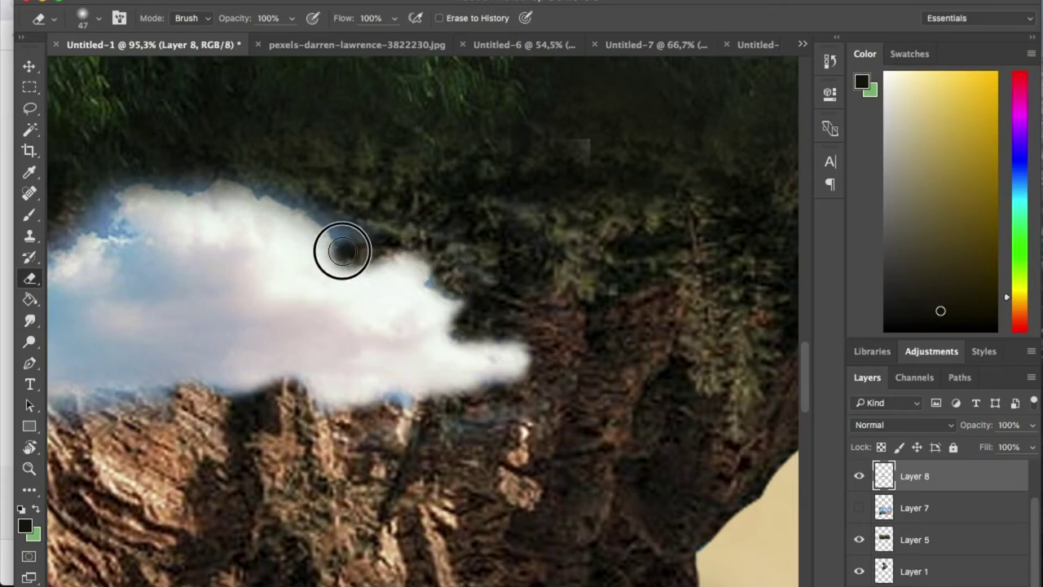
left_click_drag(333, 294, 511, 312)
mouse_move(562, 261)
left_mouse_down()
mouse_move(440, 204)
mouse_move(290, 213)
mouse_move(278, 242)
mouse_move(276, 222)
mouse_move(204, 287)
mouse_move(91, 337)
mouse_move(305, 307)
left_mouse_up()
mouse_move(361, 248)
left_mouse_down()
mouse_move(309, 277)
mouse_move(382, 389)
mouse_move(591, 363)
left_mouse_up()
mouse_move(779, 387)
left_mouse_down()
mouse_move(512, 357)
mouse_move(538, 377)
left_mouse_up()
mouse_move(660, 287)
left_mouse_down()
mouse_move(606, 266)
mouse_move(529, 193)
left_mouse_up()
left_click_drag(460, 245, 608, 313)
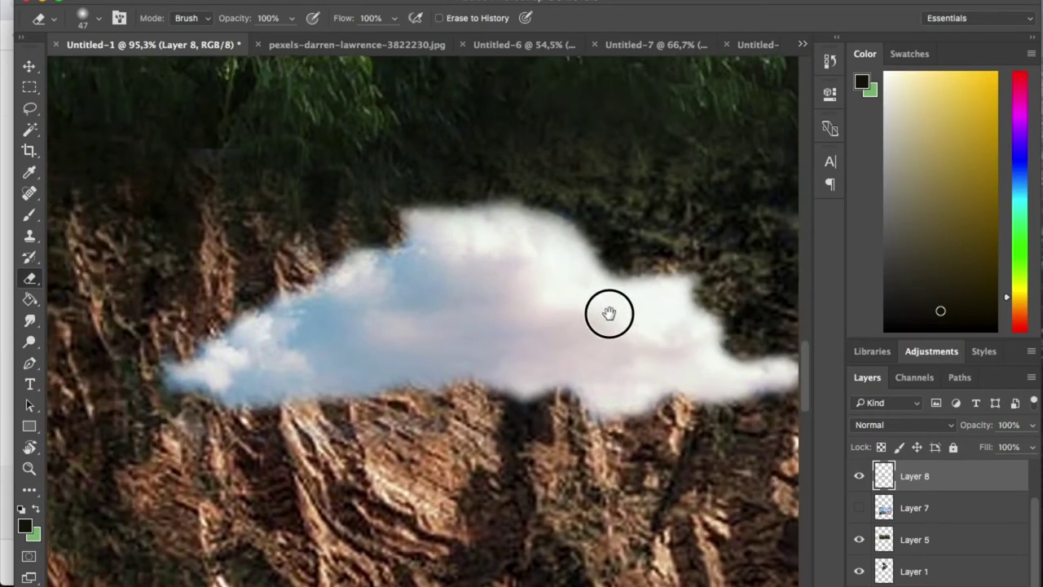
Remove the blue tint from the cloud's Layer 8 with Hue/Saturation
scroll(461, 387, "down", 8)
key("v")
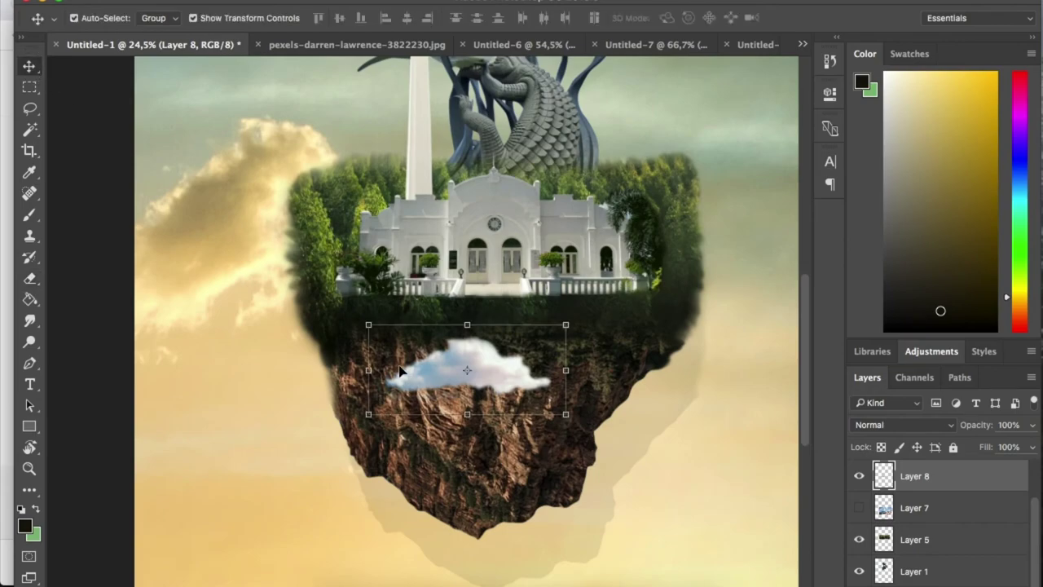
key("ctrl+b")
left_click(847, 95)
key("ctrl+u")
left_click_drag(766, 187, 787, 201)
left_click_drag(746, 147, 745, 145)
key("Return")
Move the Layer 8 cloud to the right edge of the floating island, just below the foliage
mouse_move(521, 371)
left_mouse_down()
mouse_move(710, 331)
mouse_move(743, 475)
mouse_move(692, 341)
left_mouse_up()
scroll(657, 334, "up", 5)
key("e")
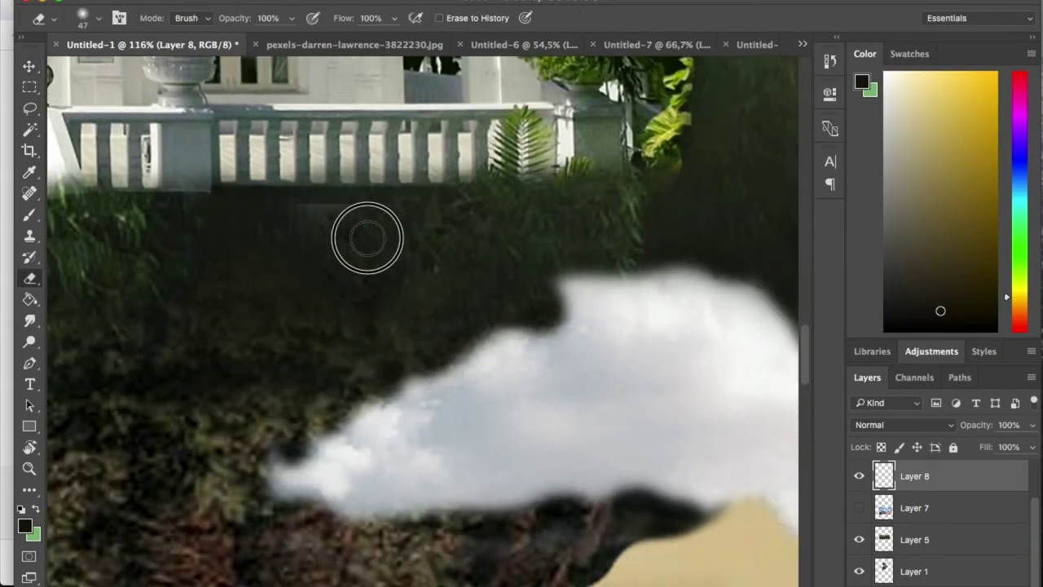
scroll(489, 552, "down", 5)
scroll(489, 552, "right", 5)
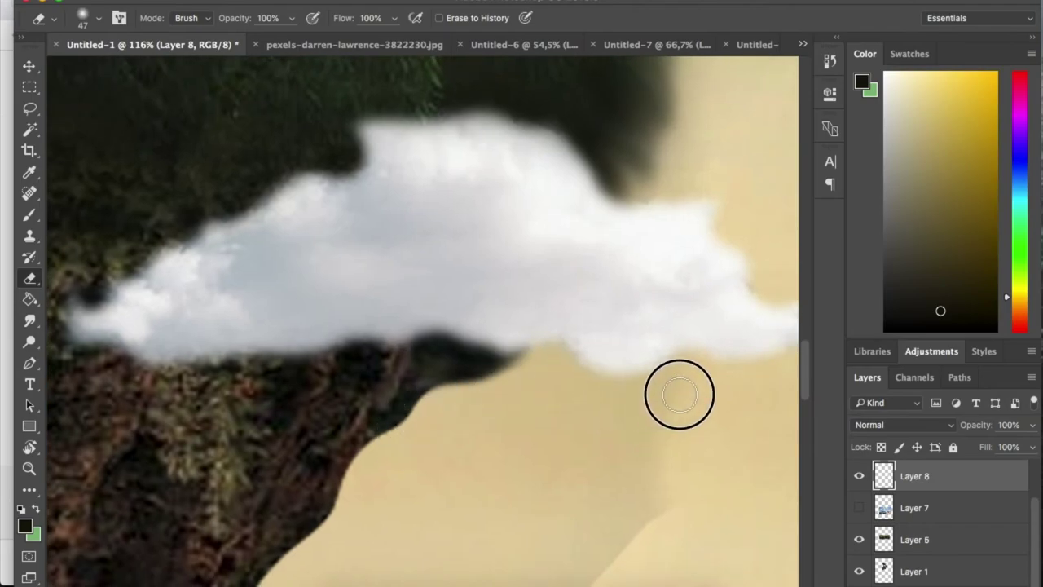
scroll(679, 395, "down", 5)
Duplicate the cloud layer and place an enlarged copy at the island's upper left, beside the obelisk
key("super+j")
key("v")
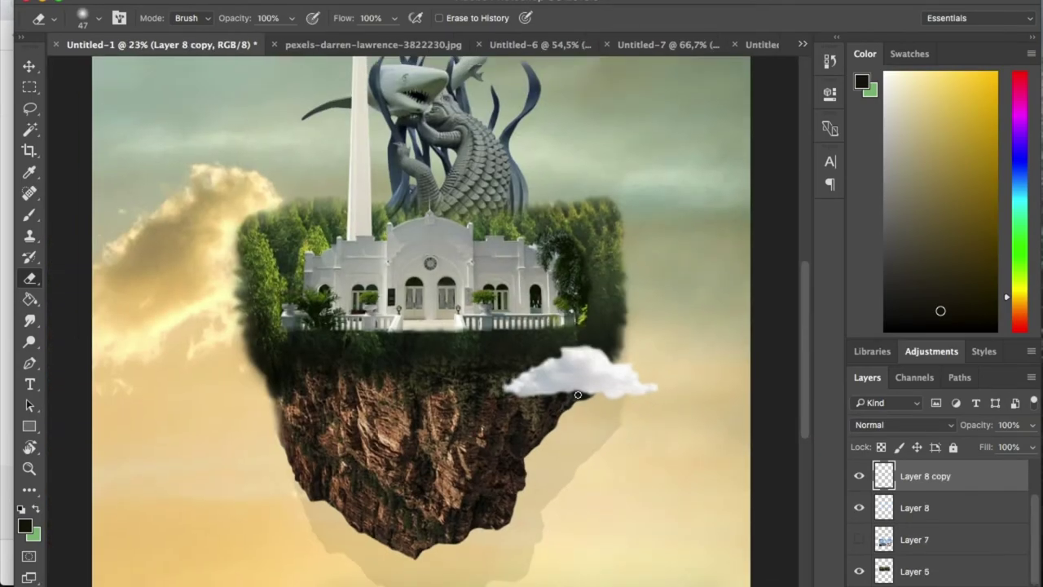
left_click_drag(601, 373, 312, 210)
left_click_drag(384, 163, 516, 98)
left_click_drag(428, 184, 558, 231)
key("Return")
key("super+z")
Duplicate the large cloud again and place a smaller, upside-down copy over the rock's lower left edge
key("super+j")
left_click_drag(298, 211, 641, 209)
left_click_drag(778, 137, 701, 197)
left_click_drag(613, 232, 350, 490)
mouse_move(432, 431)
left_mouse_down()
mouse_move(473, 414)
mouse_move(439, 430)
left_mouse_up()
key("Return")
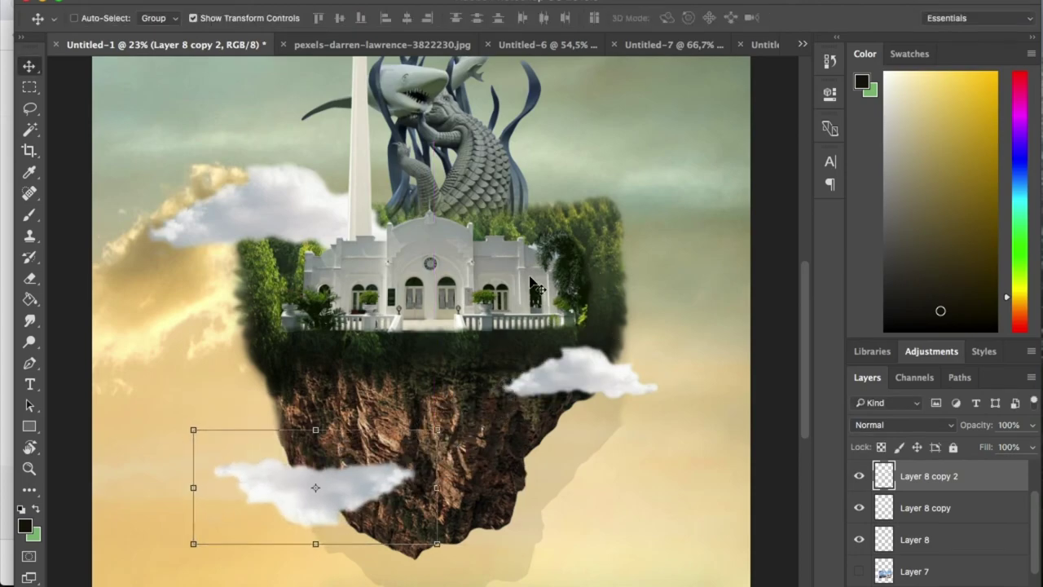
left_click(537, 290, "ctrl")
key("ctrl+u")
left_click_drag(764, 186, 803, 187)
key("ctrl+z")
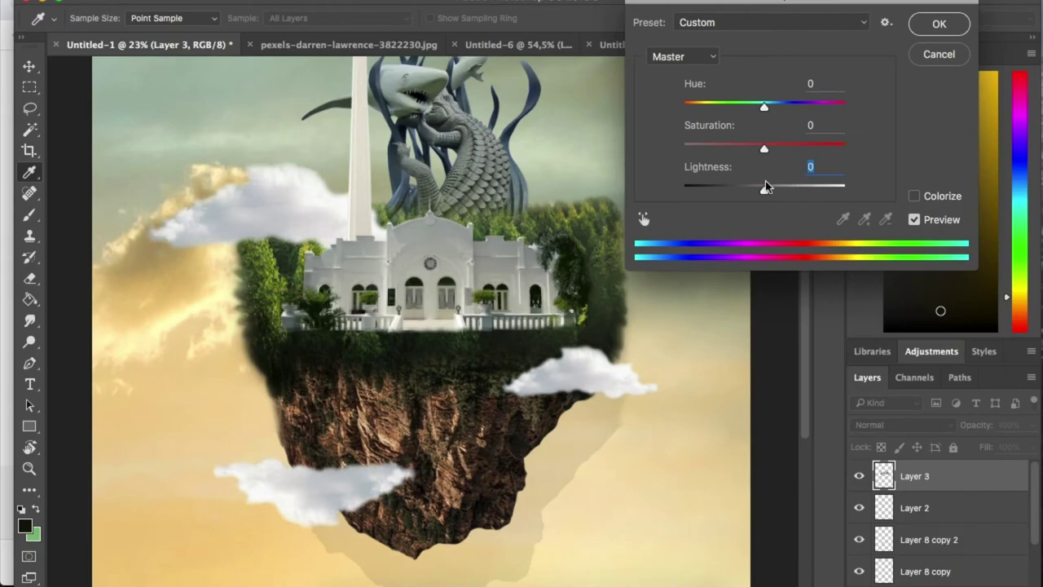
left_click(929, 55)
Brighten the white building on Layer 3 by raising its Curves
key("ctrl+m")
left_click(664, 260)
left_click_drag(666, 259, 664, 232)
left_click(987, 95)
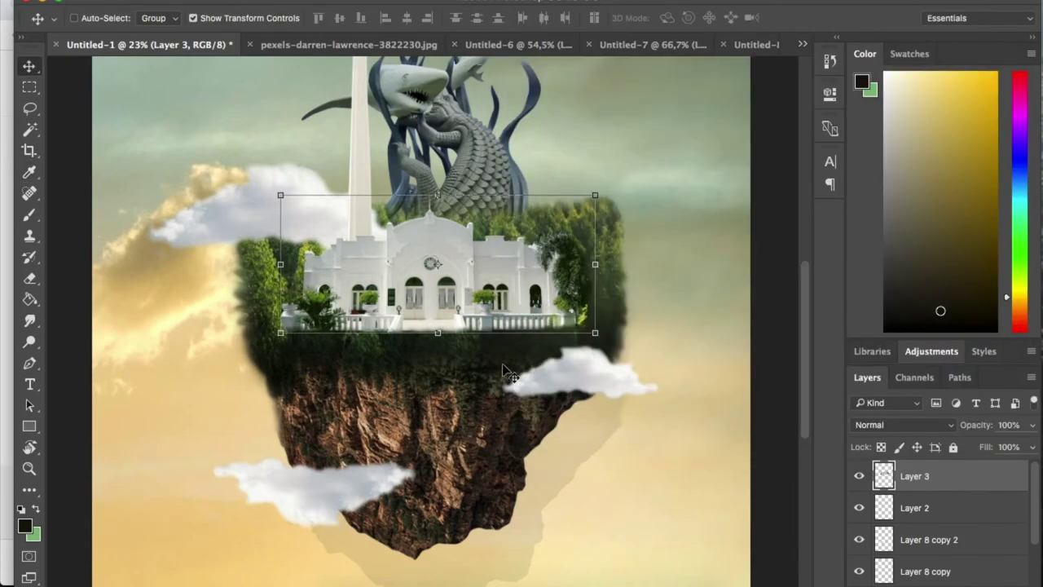
Add the script text "Surabaya" below the island, enlarged to about the island's width and centred under the rock
scroll(506, 371, "down", 5)
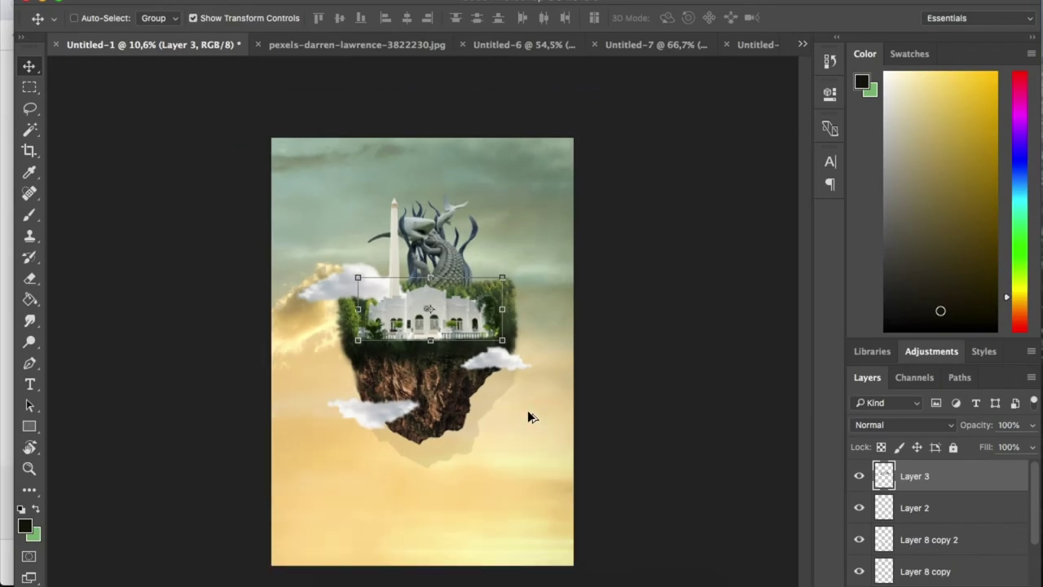
scroll(330, 287, "up", 2)
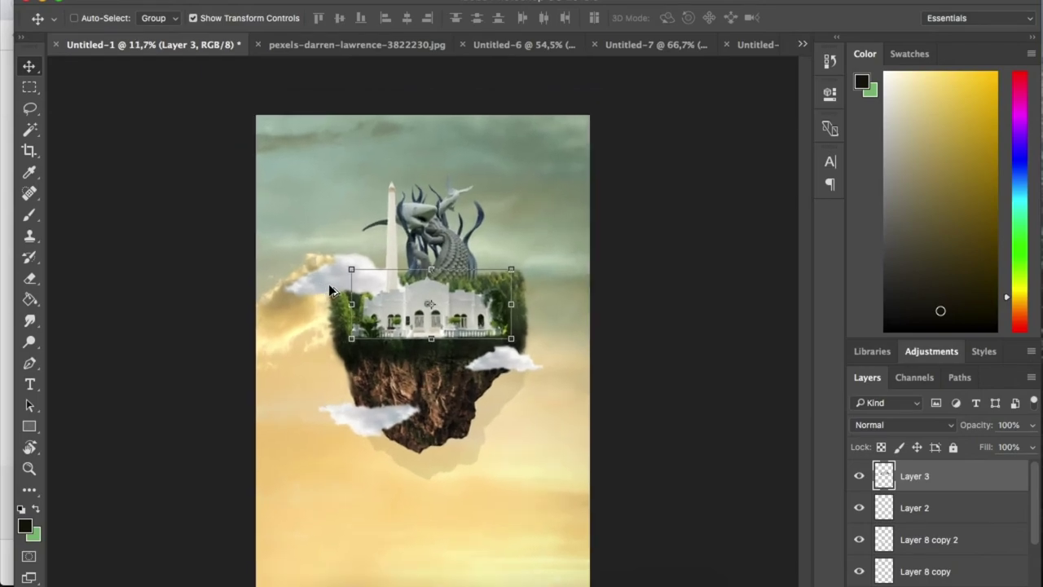
left_click(29, 384)
left_click(394, 515)
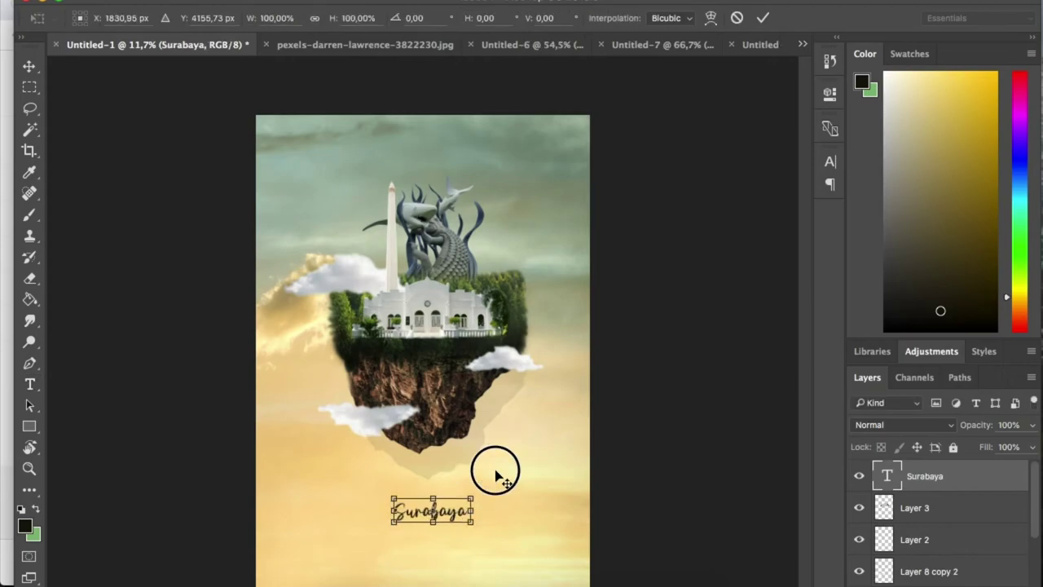
left_click_drag(458, 492, 571, 383)
left_click_drag(524, 492, 465, 489)
scroll(495, 457, "down", 5)
key("super+plus")
key("Return")
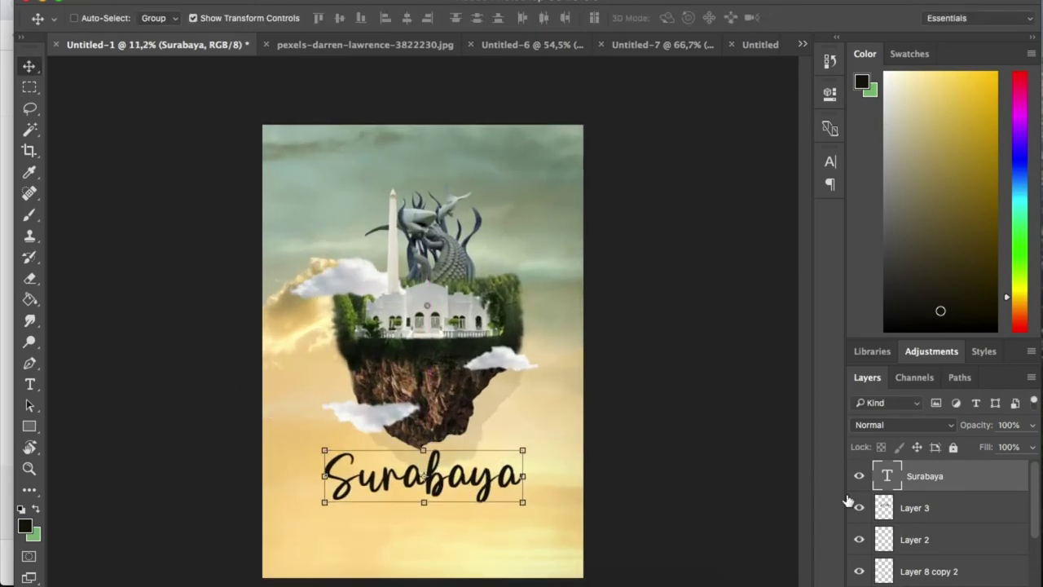
Change the colour of the Surabaya text to white
key("t")
double_click(473, 489)
left_click(28, 525)
left_click_drag(199, 106, 74, 46)
key("Return")
key("super+Return")
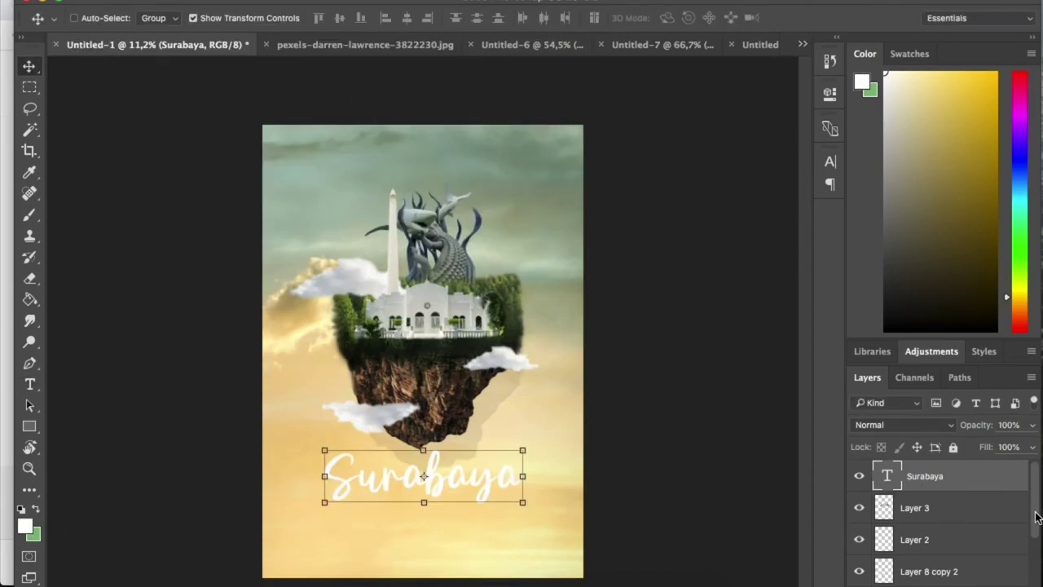
scroll(946, 522, "down", 10)
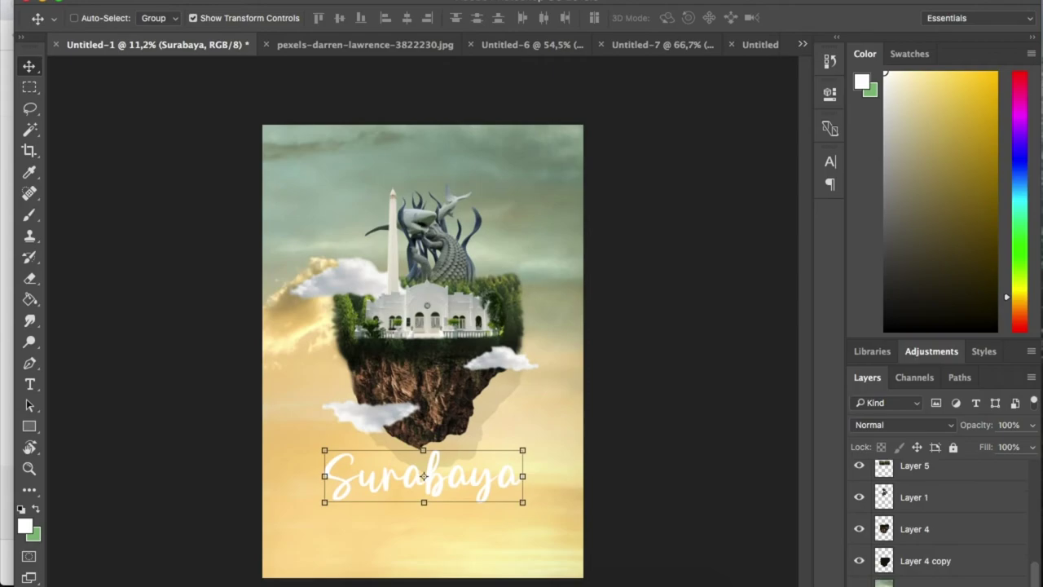
left_click(937, 585)
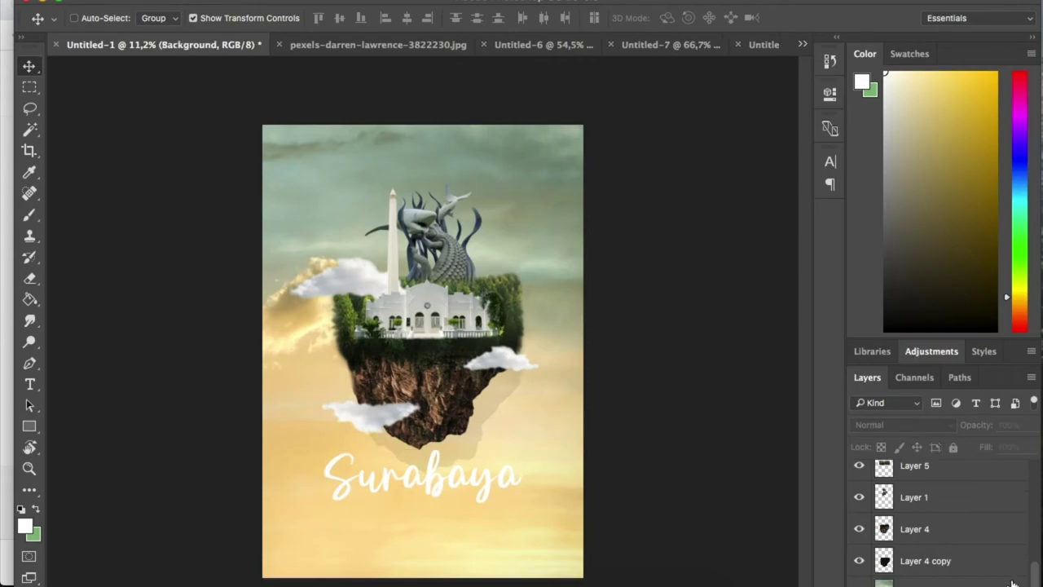
scroll(945, 521, "up", 3)
right_click(986, 477)
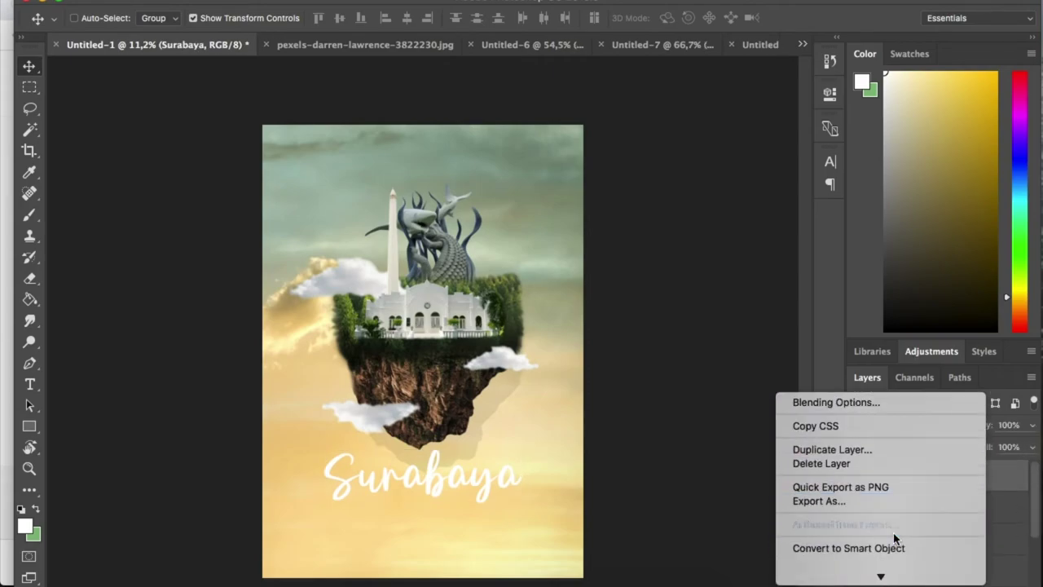
scroll(895, 539, "down", 8)
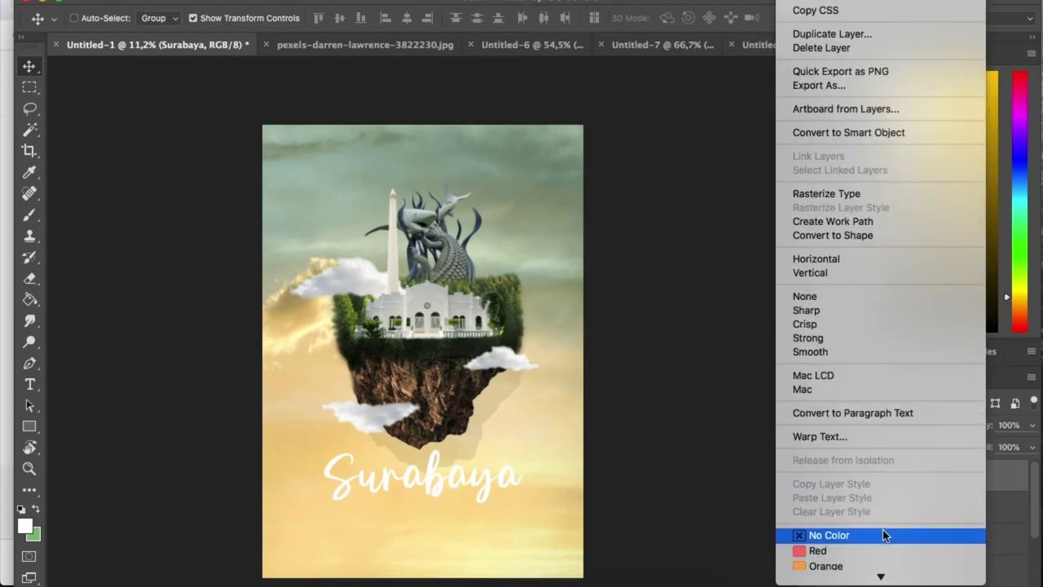
left_click(847, 438)
left_click(840, 120)
left_click(830, 92)
left_click(830, 92)
left_click(833, 165)
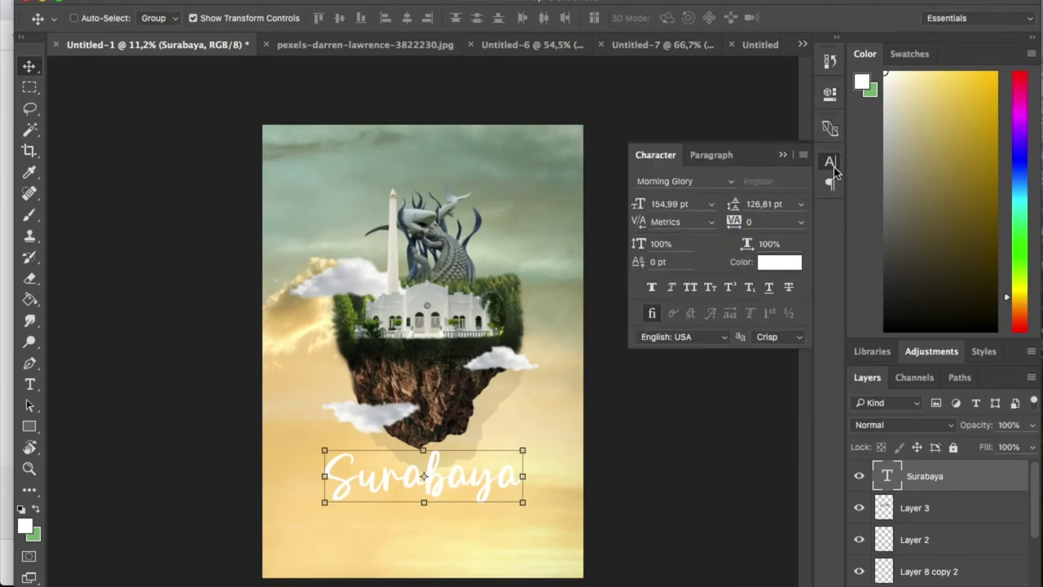
left_click(832, 165)
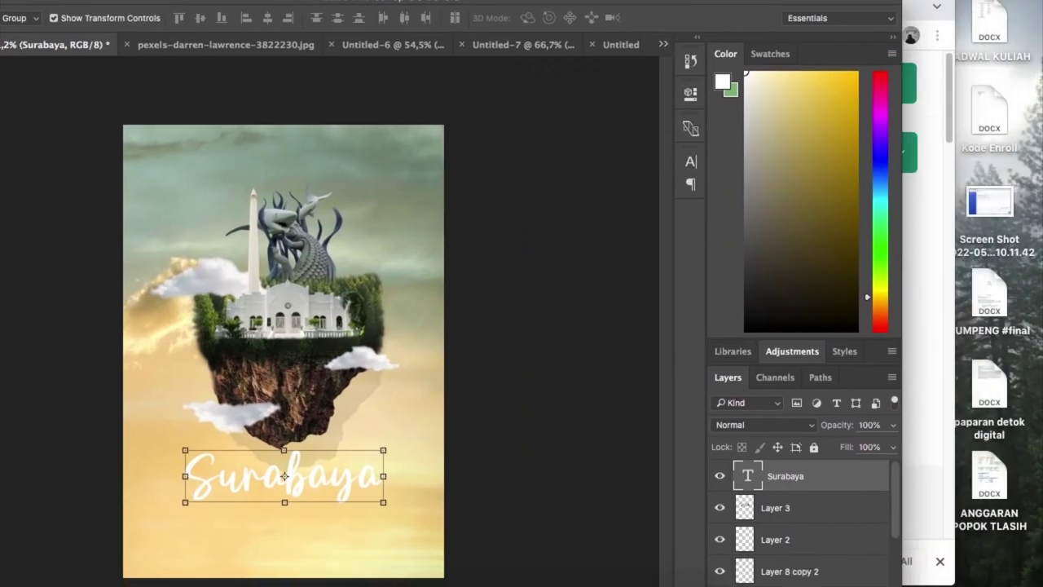
Add a Drop Shadow effect to the Surabaya text layer
left_click_drag(846, 6, 846, 108)
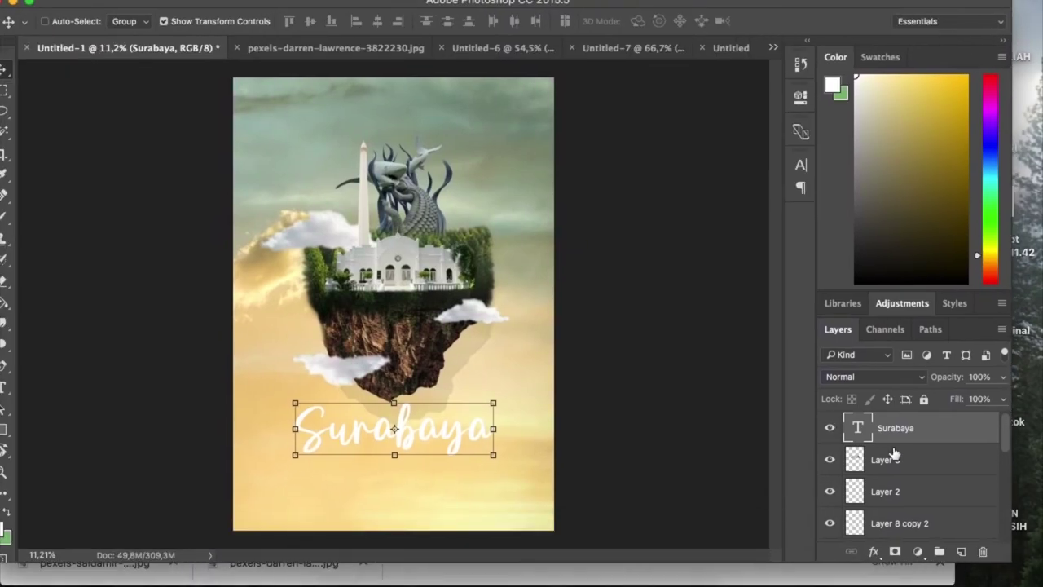
left_click(876, 560)
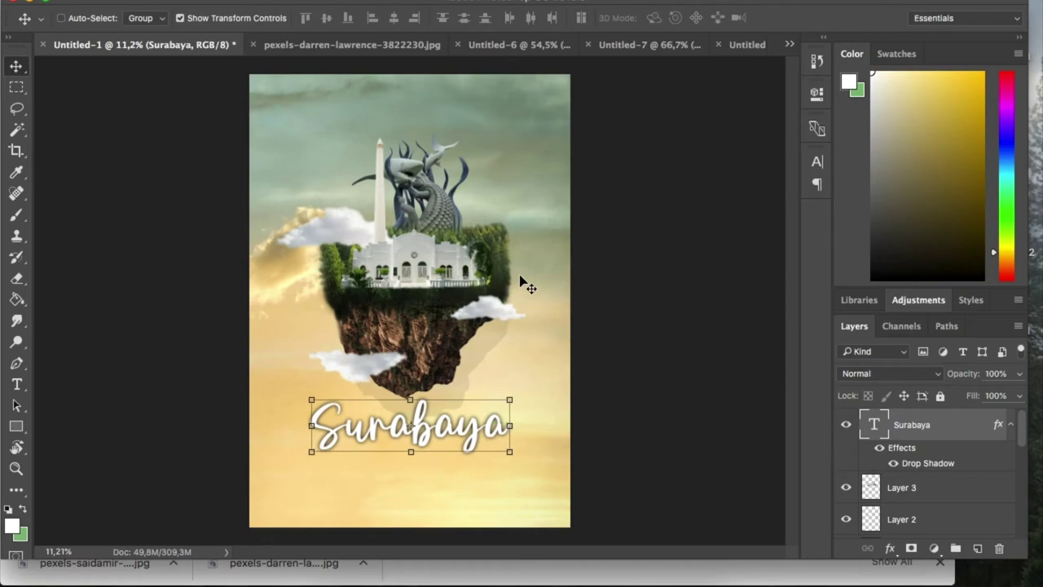
Duplicate the cloud at the island's right edge to below the Surabaya text and stack the copy above the text layer
right_click(495, 312)
left_click(512, 309)
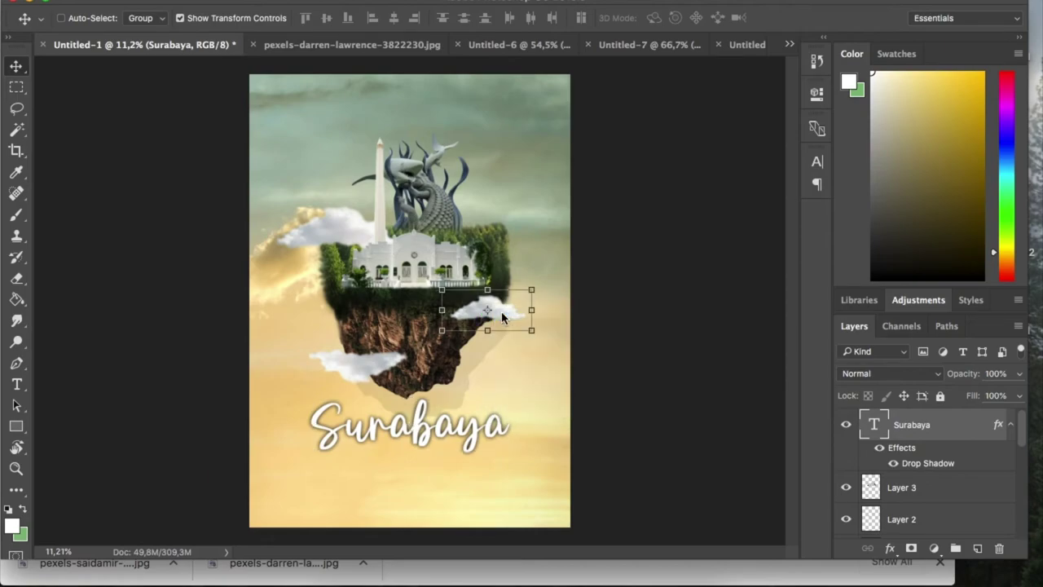
left_click_drag(482, 410, 476, 451)
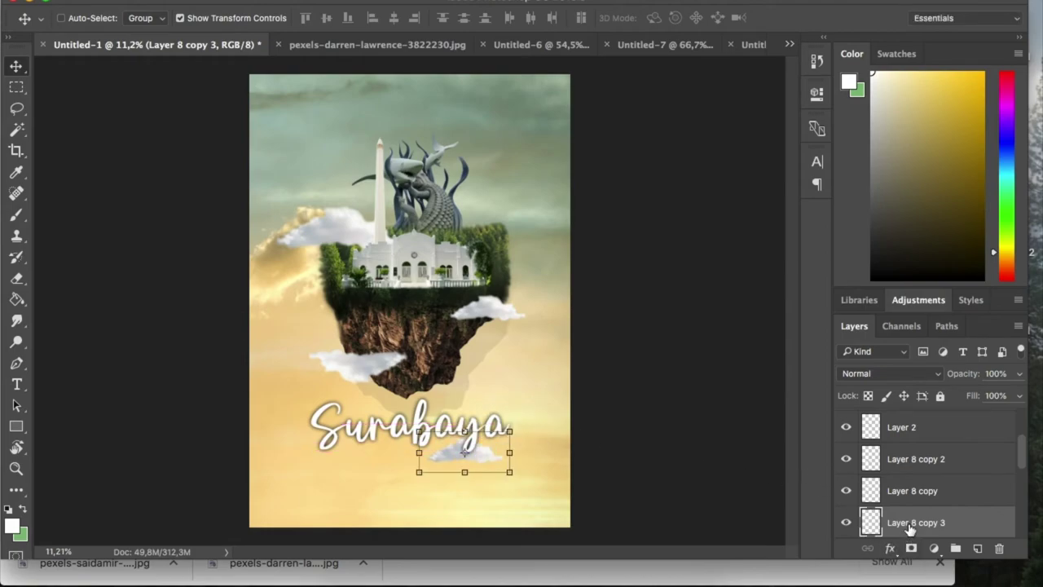
left_click_drag(911, 528, 907, 422)
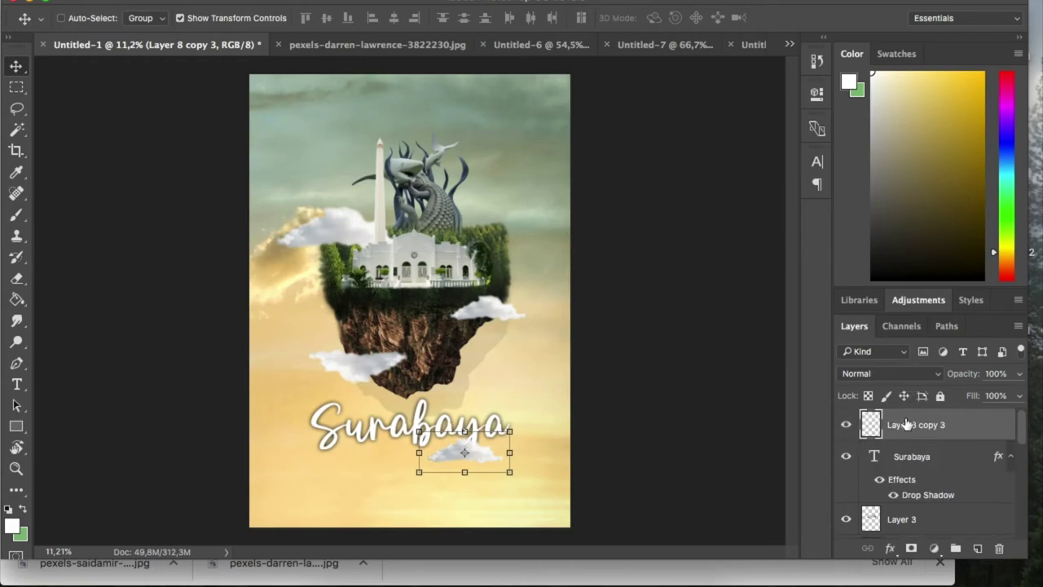
Scale the new cloud copy to about 66% and place it over the lower part of the letters "ur" in Surabaya
left_click_drag(481, 457, 327, 479)
scroll(453, 434, "up", 6)
scroll(473, 498, "down", 3)
scroll(570, 368, "down", 2)
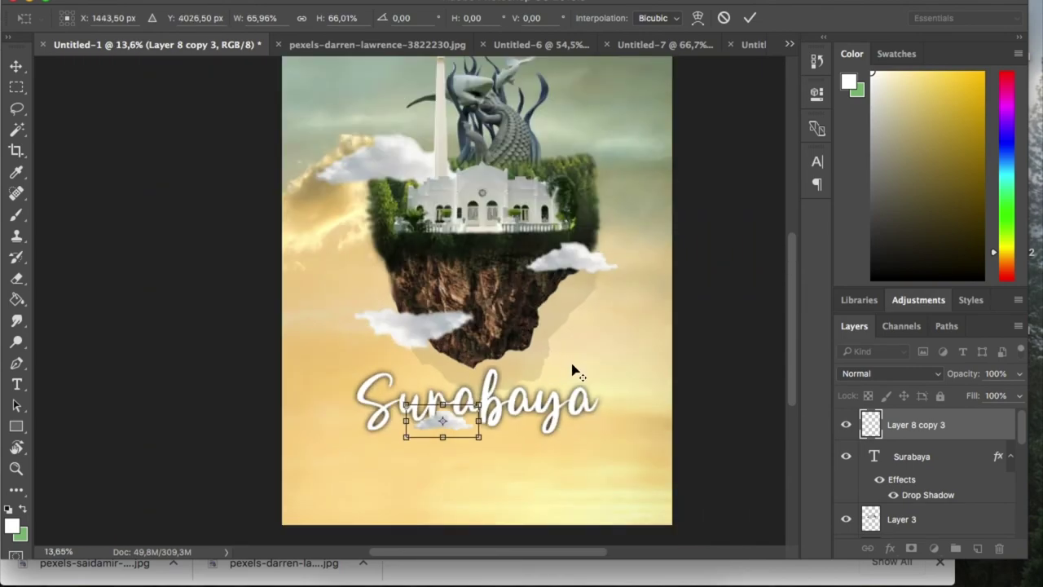
key("Return")
Close the pexels-darren-lawrence-3822230.jpg and Untitled-6 documents
left_click_drag(479, 291, 353, 47)
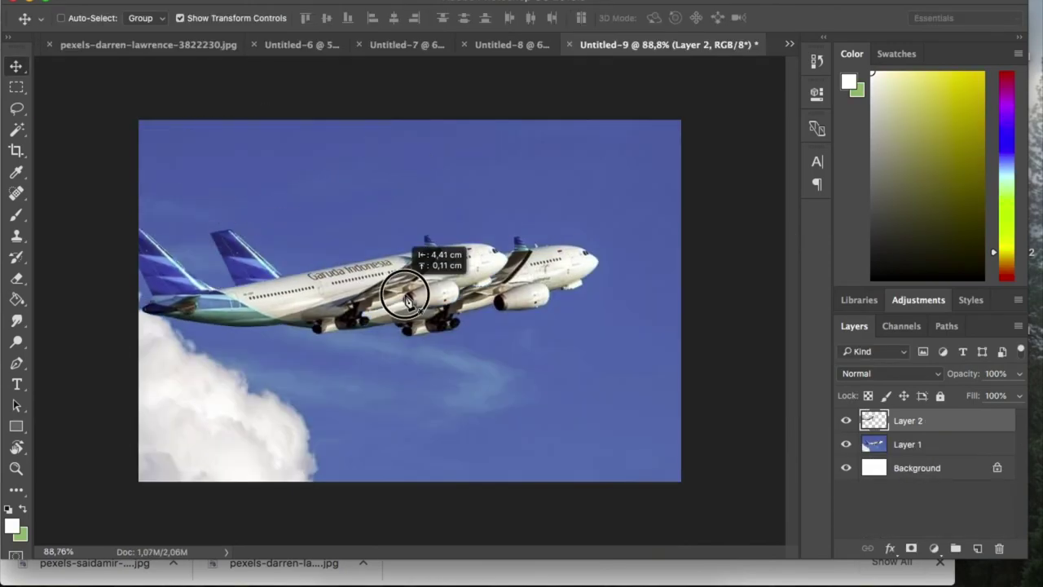
left_click(353, 47)
left_click(440, 238)
left_click(193, 47)
left_click(148, 45)
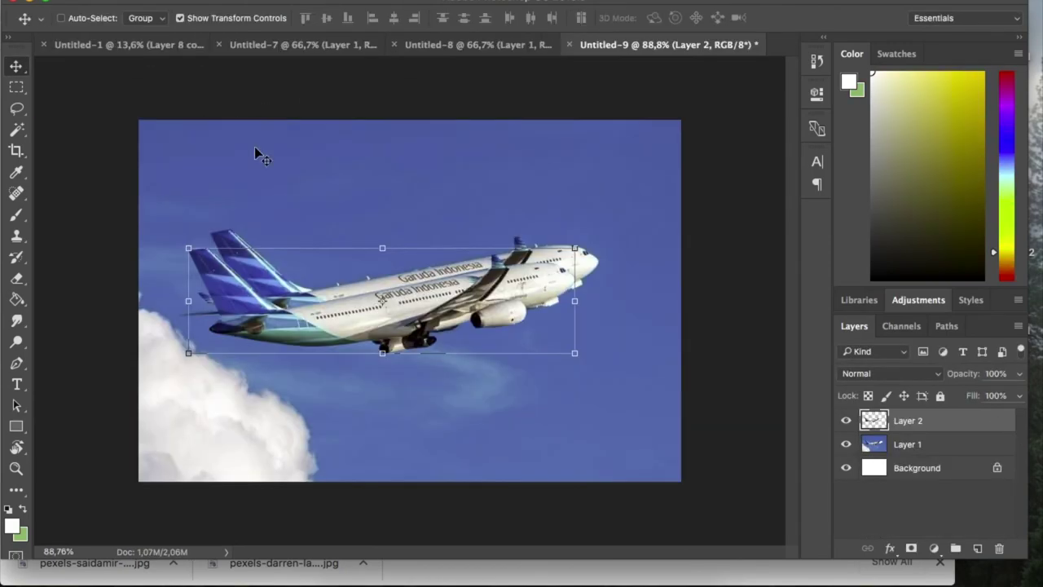
Bring the airplane cutout from Untitled-9 into Untitled-1, scale it down and place it over the start of the Surabaya text
left_click(102, 47)
left_click(690, 46)
left_click_drag(400, 303, 673, 236)
scroll(456, 433, "up", 4)
scroll(457, 432, "down", 1)
left_click_drag(622, 200, 513, 184)
key("Return")
left_click_drag(426, 190, 365, 226)
left_click_drag(389, 218, 399, 352)
scroll(573, 290, "down", 5)
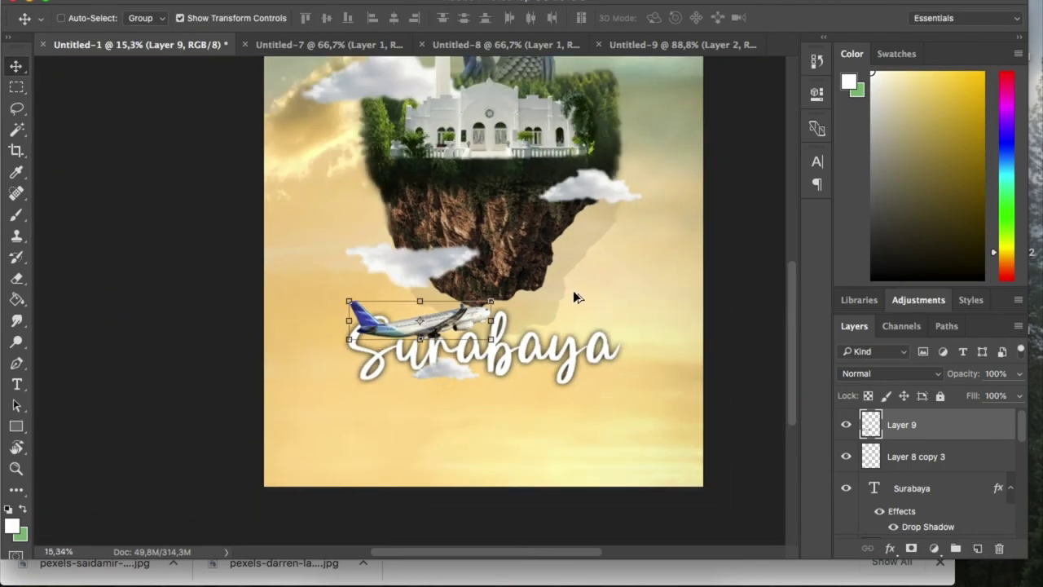
Resize the airplane, finishing with a scale of about 86%, and position it across the lower rock above the text
left_click_drag(492, 301, 545, 286)
left_click_drag(517, 313, 515, 291)
key("Return")
scroll(568, 320, "down", 4)
left_click_drag(424, 367, 471, 339)
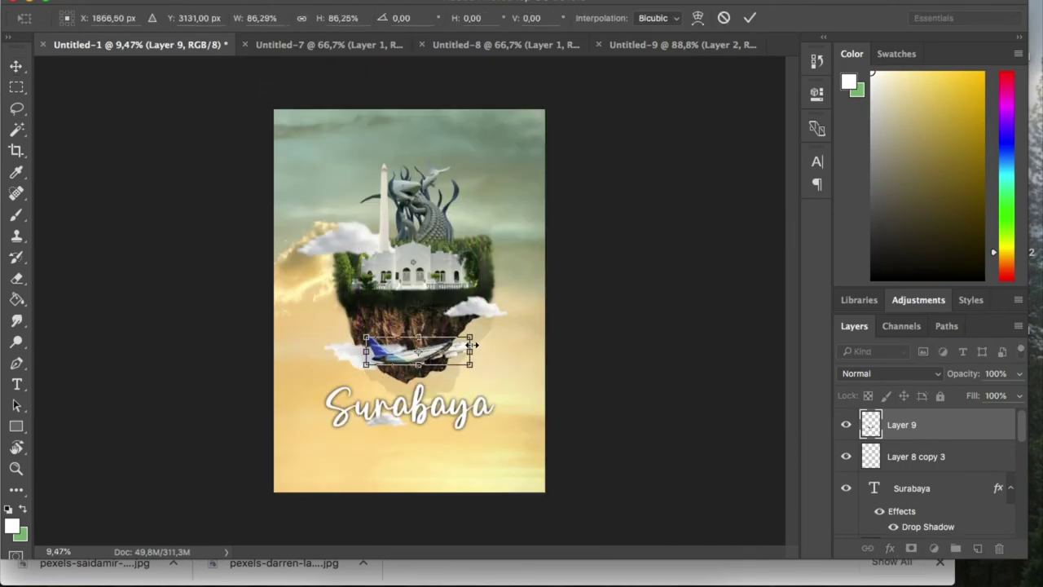
key("Return")
Adjust the airplane's colour and lightness with Hue/Saturation
scroll(436, 346, "up", 8)
key("ctrl+u")
mouse_move(765, 107)
left_mouse_down()
mouse_move(748, 107)
mouse_move(784, 112)
mouse_move(766, 111)
left_mouse_up()
mouse_move(765, 193)
left_mouse_down()
mouse_move(782, 194)
mouse_move(764, 196)
left_mouse_up()
left_click(937, 26)
scroll(628, 297, "down", 6)
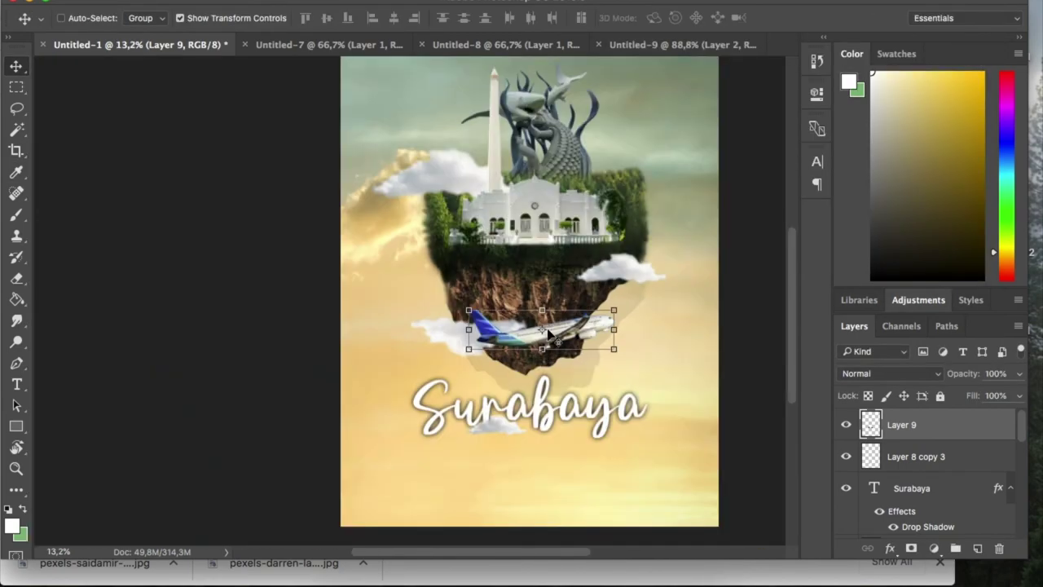
Delete the faint rock shadow on Layer 4 copy
right_click(633, 299)
left_click(639, 306)
left_click_drag(631, 305, 630, 282)
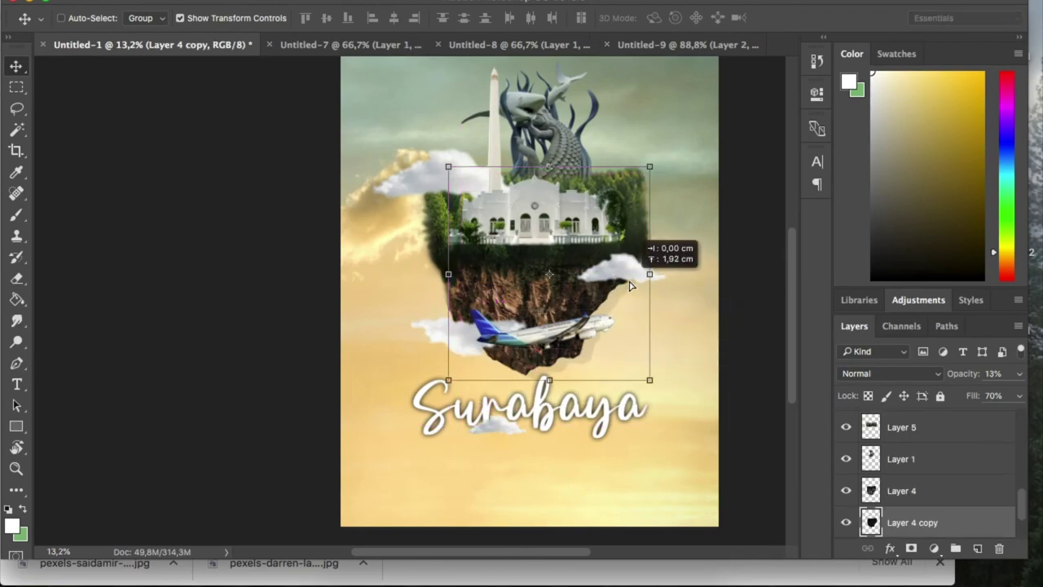
key("Delete")
Create a new layer above the airplane and paint a soft white patch over the lower rock with a 364 px brush
left_click(978, 549)
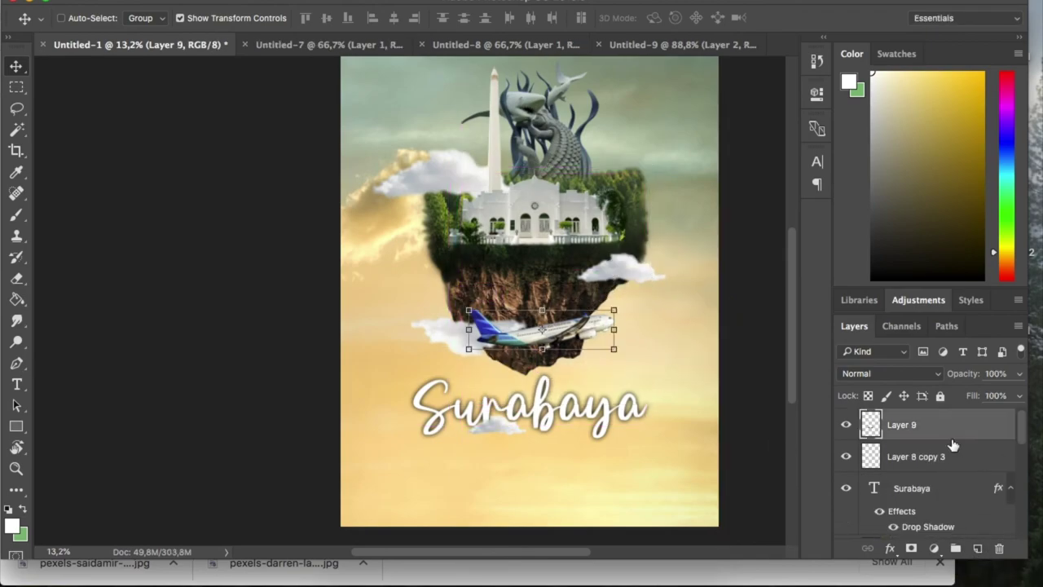
key("b")
right_click(670, 345)
left_click(515, 358)
mouse_move(514, 359)
left_mouse_down()
mouse_move(600, 336)
mouse_move(478, 346)
mouse_move(510, 366)
left_mouse_up()
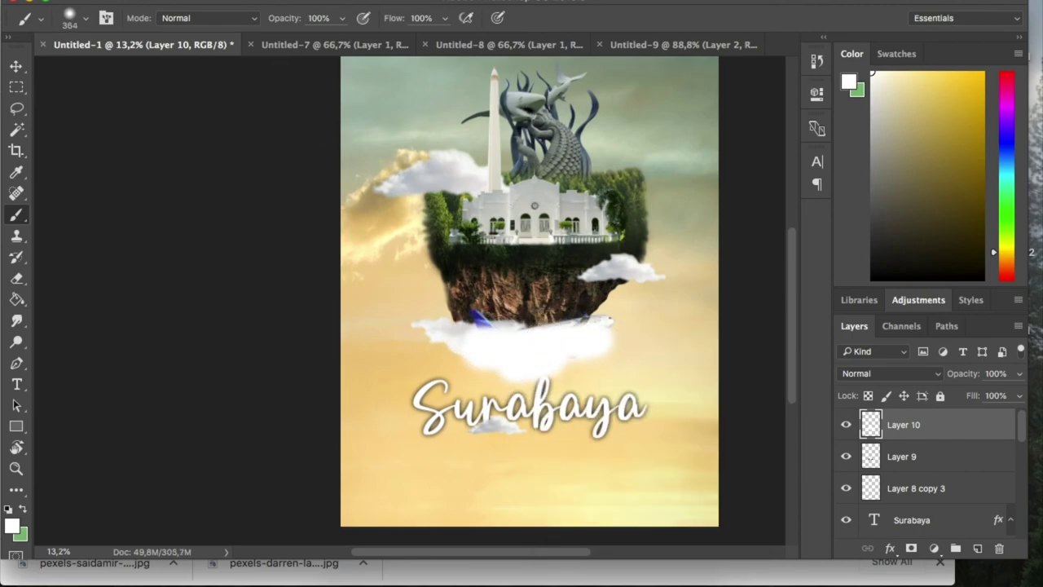
Apply a Gaussian Blur with a radius of about 103 pixels to the white patch
left_click(404, 2)
left_click(628, 236)
left_click_drag(524, 136, 822, 70)
mouse_move(808, 317)
left_mouse_down()
mouse_move(841, 320)
mouse_move(817, 317)
left_mouse_up()
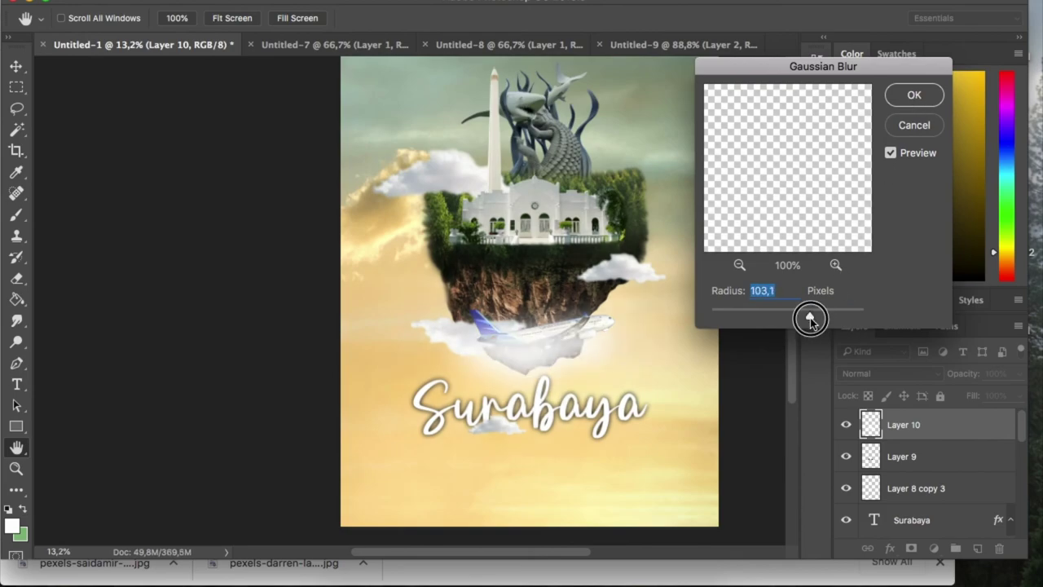
key("Return")
Set the white haze's opacity to 66%, stretch it to about 133% width and 74% height, and place it across the rock
key("ctrl+t")
left_click_drag(552, 371, 573, 353)
left_click_drag(661, 348, 616, 355)
left_click_drag(1008, 399, 988, 395)
left_click_drag(548, 350, 608, 300)
mouse_move(507, 309)
left_mouse_down()
mouse_move(354, 295)
mouse_move(383, 299)
left_mouse_up()
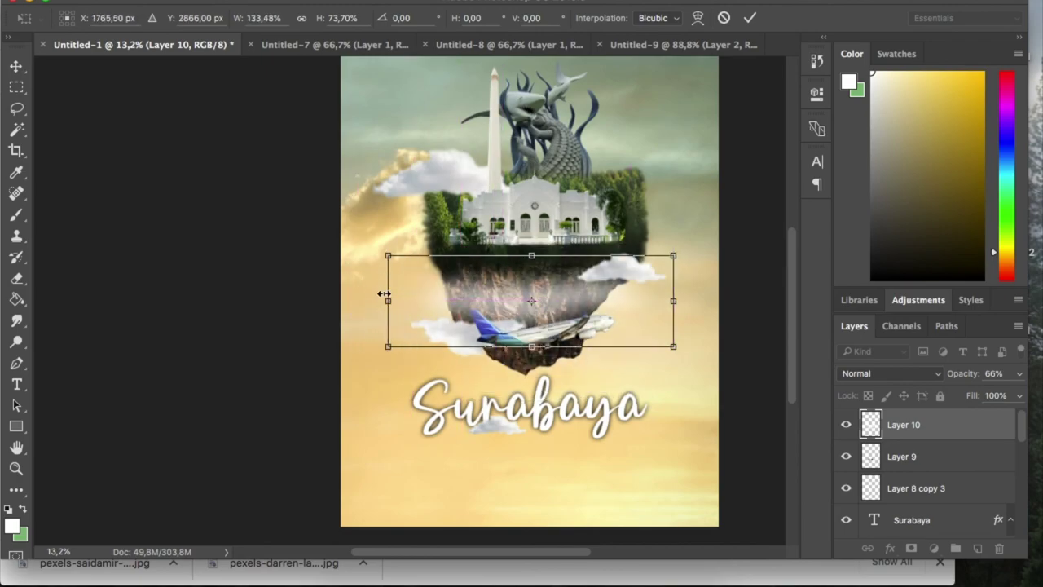
key("Return")
Move the white haze down over the lower rock and stack the airplane's Layer 9 above it
key("b")
key("super+0")
key("super+t")
left_click_drag(410, 375, 406, 428)
left_click_drag(292, 360, 309, 363)
key("Return")
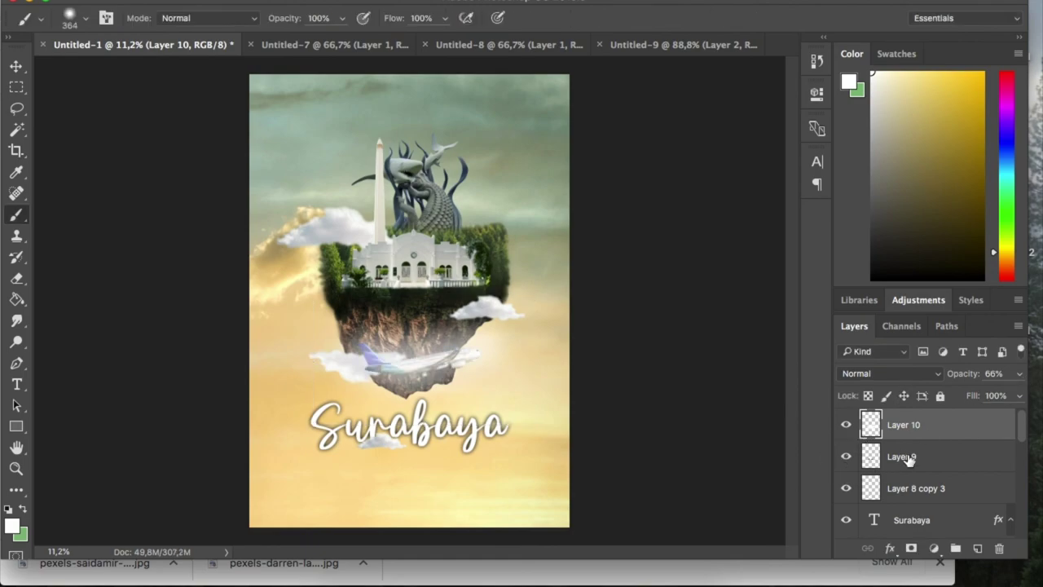
left_click_drag(909, 460, 913, 426)
Move the large upper-left cloud on Layer 8 copy to the right, behind the obelisk and the white building
scroll(547, 368, "down", 3)
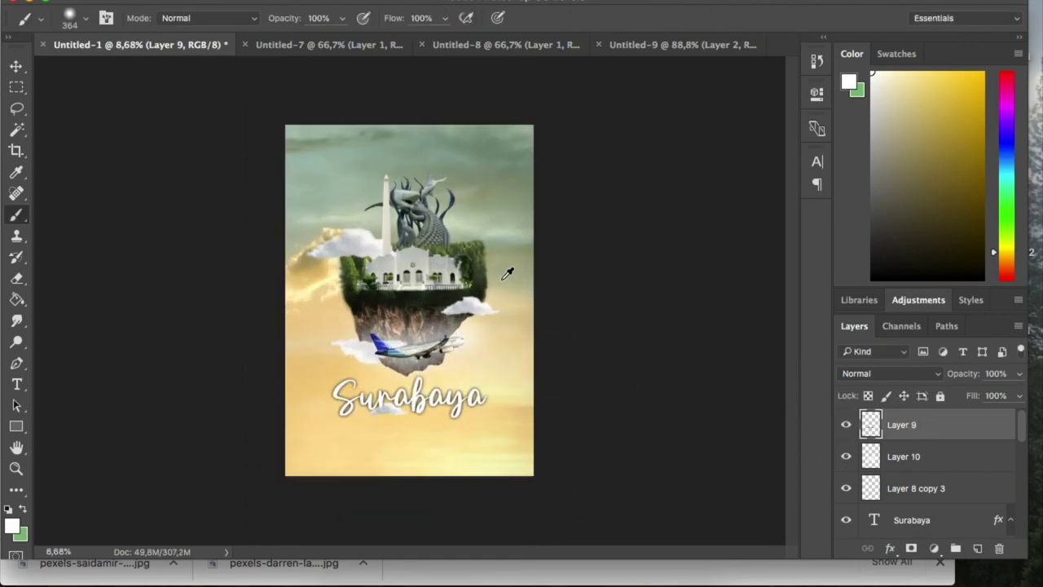
key("v")
left_click(362, 249, "super")
key("super+t")
left_click_drag(364, 248, 390, 250)
scroll(391, 407, "up", 5)
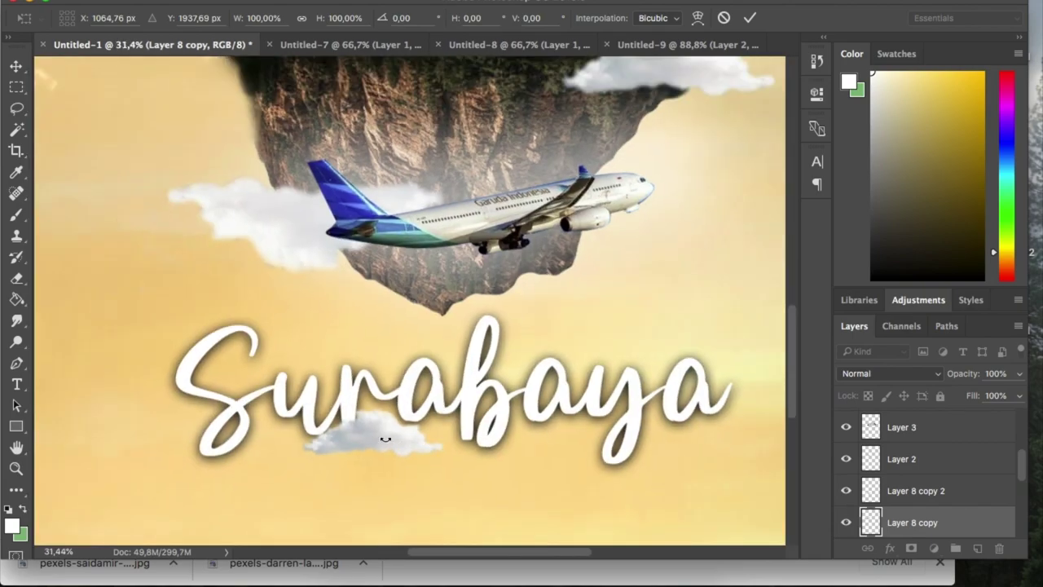
key("Return")
scroll(386, 439, "down", 4)
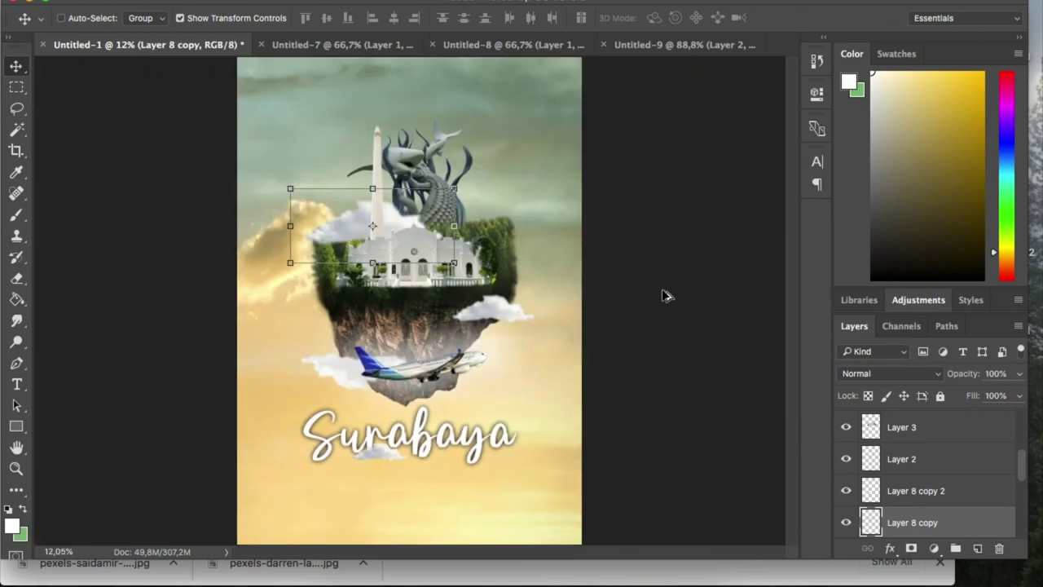
scroll(469, 246, "up", 2)
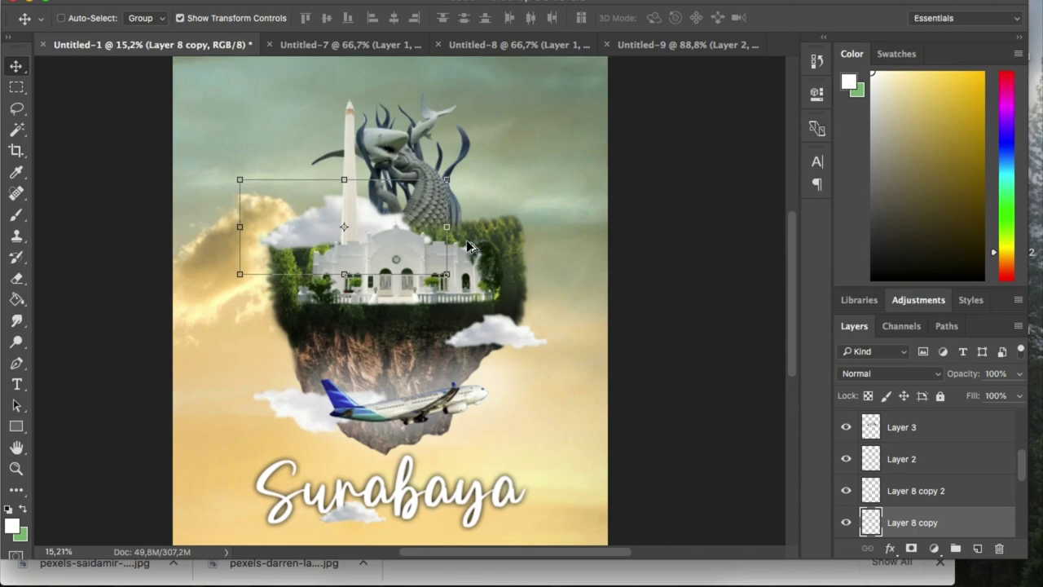
scroll(476, 260, "up", 2)
scroll(610, 261, "down", 5)
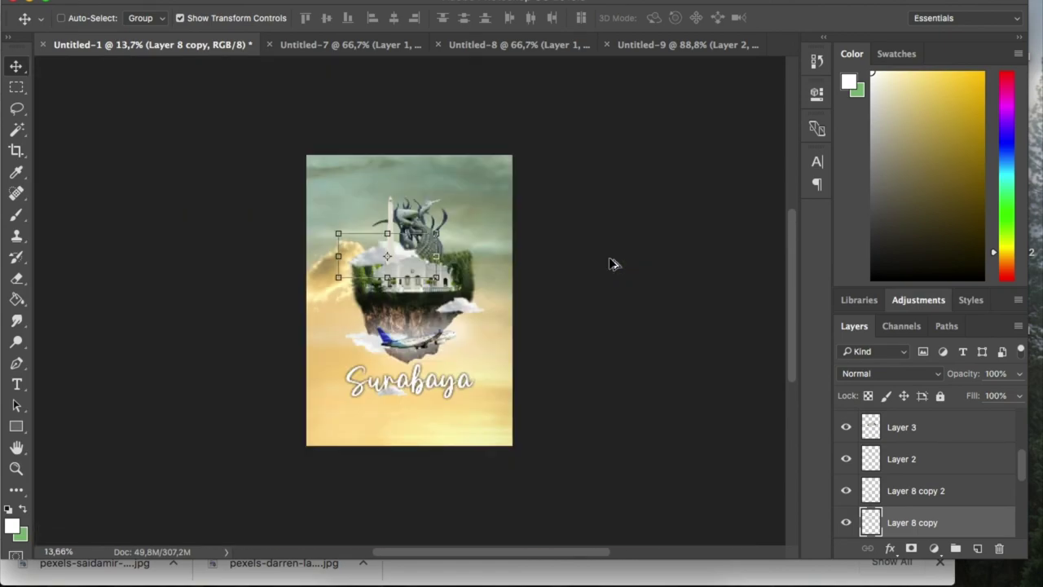
scroll(375, 279, "up", 2)
scroll(403, 290, "down", 1)
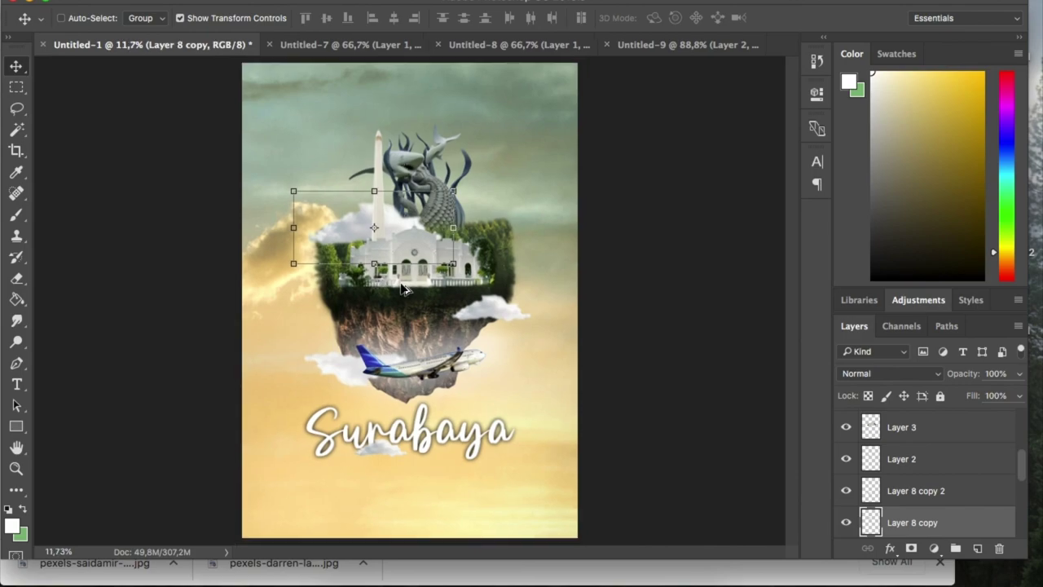